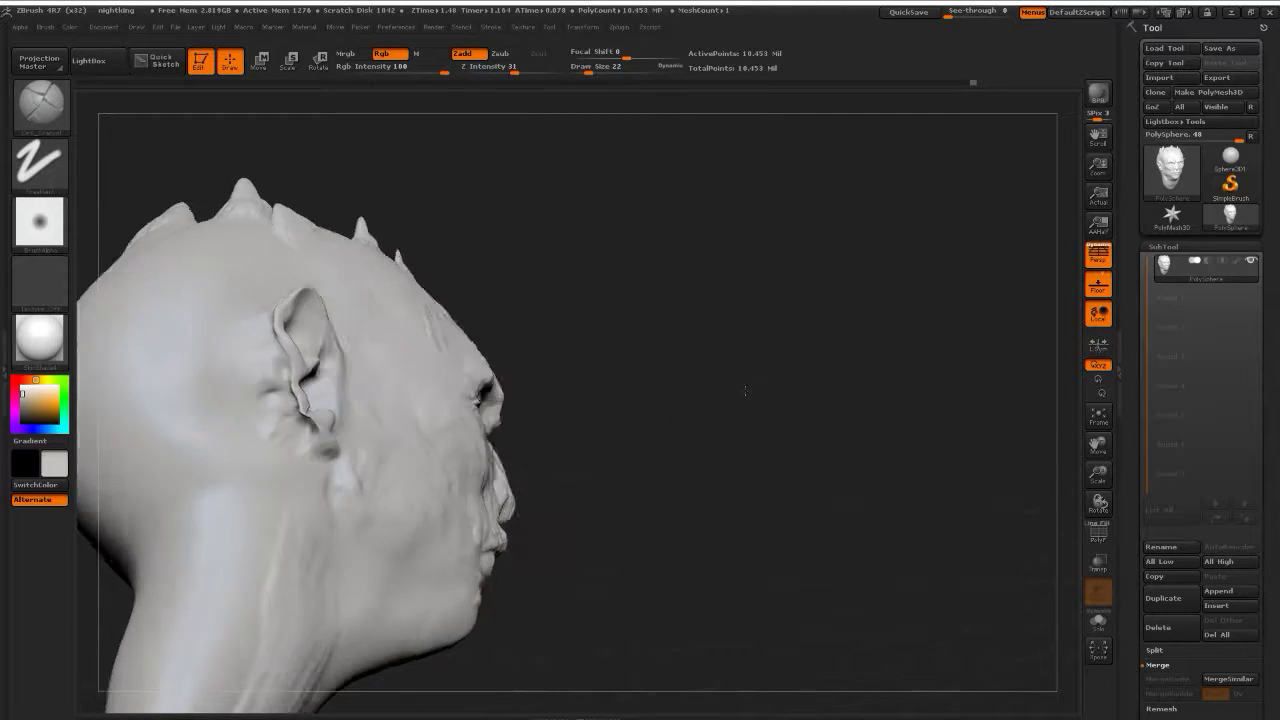
Bring the face front-on and roughen the surface of the upper lip
left_click_drag(745, 390, 828, 385)
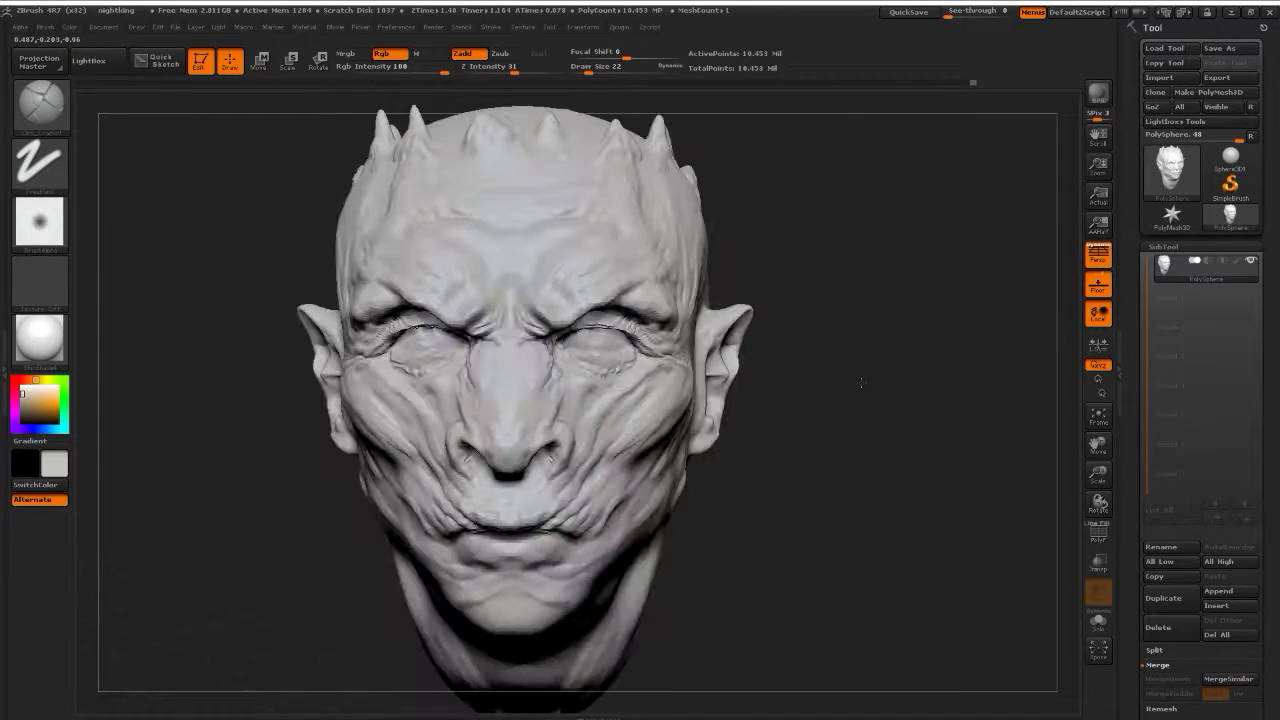
left_click_drag(860, 382, 886, 399)
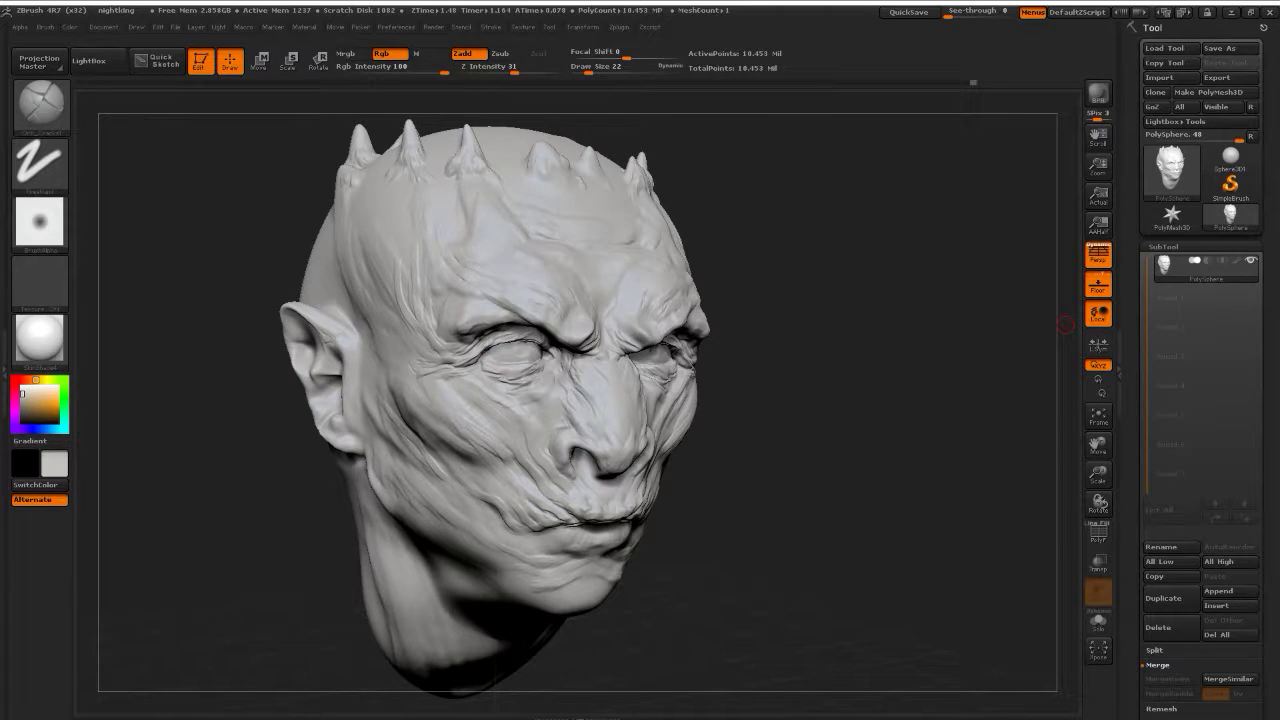
mouse_move(794, 271)
left_mouse_down()
mouse_move(810, 268)
mouse_move(780, 266)
left_mouse_up()
mouse_move(1099, 470)
left_mouse_down()
mouse_move(1098, 520)
mouse_move(1098, 495)
left_mouse_up()
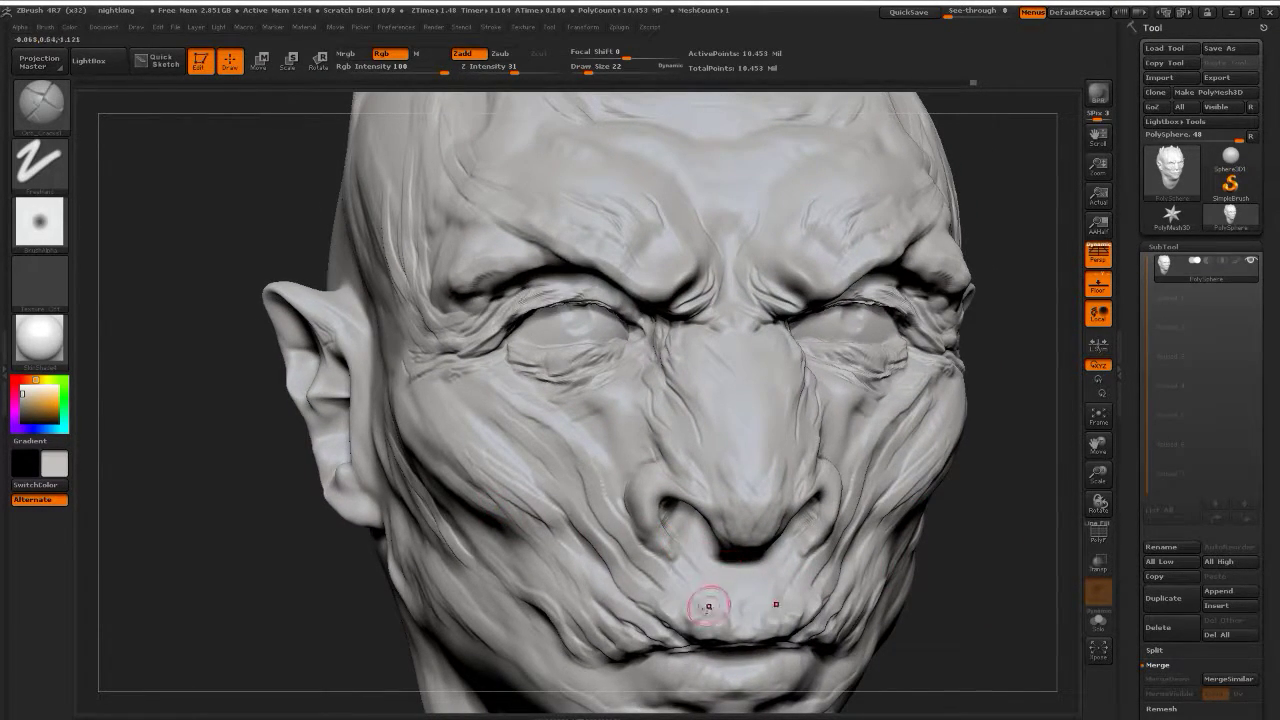
mouse_move(675, 612)
left_mouse_down()
mouse_move(663, 607)
mouse_move(671, 594)
mouse_move(656, 600)
left_mouse_up()
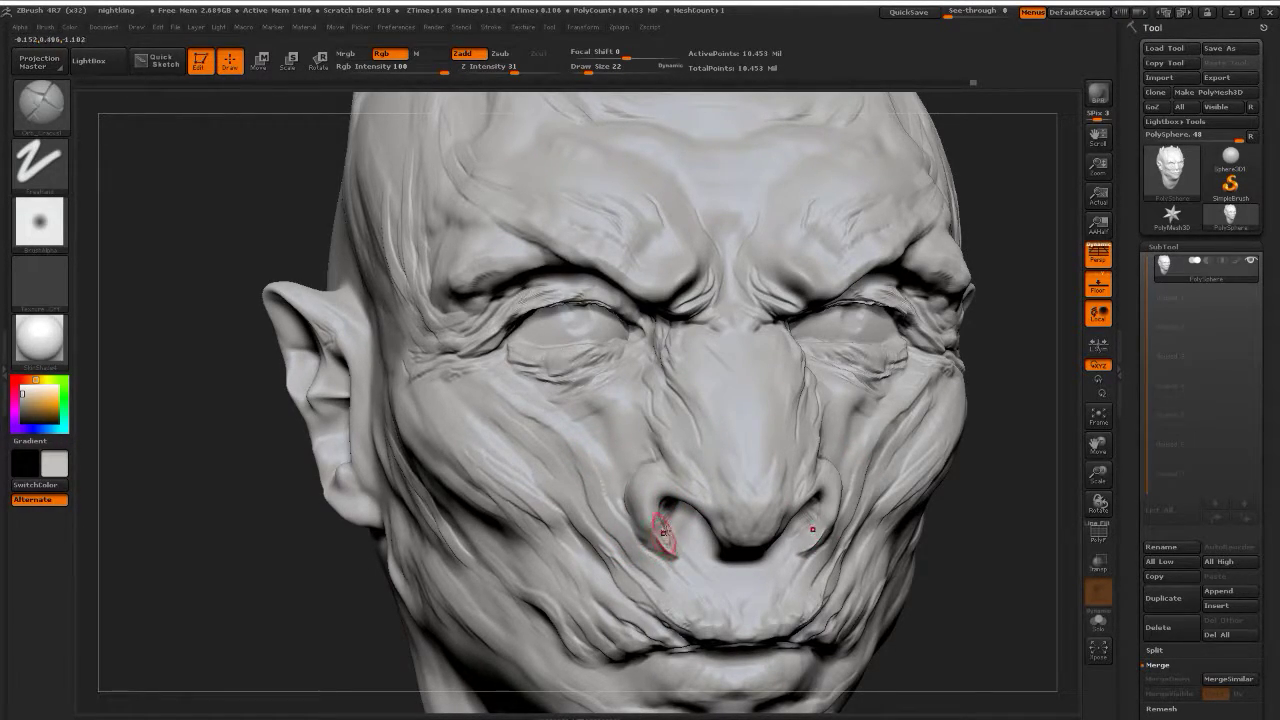
Change the brush Draw Size from 78 to 37
key("s")
left_click_drag(271, 575, 374, 564)
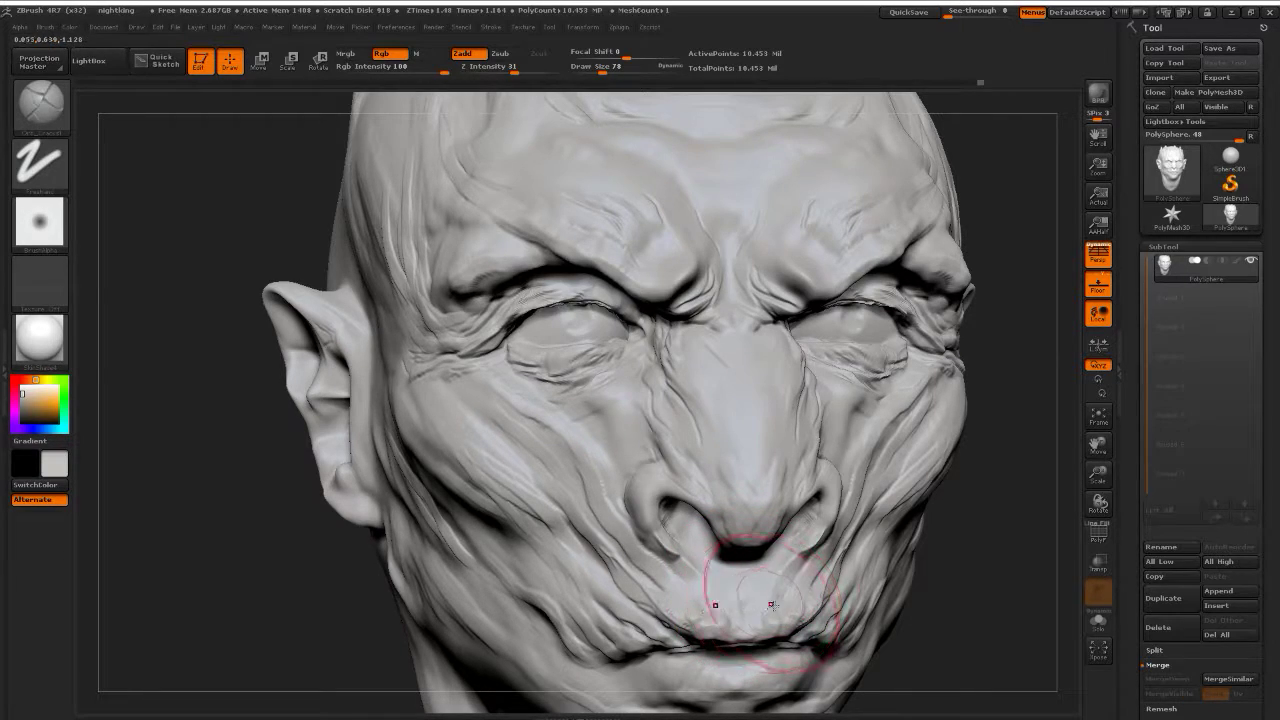
key("s")
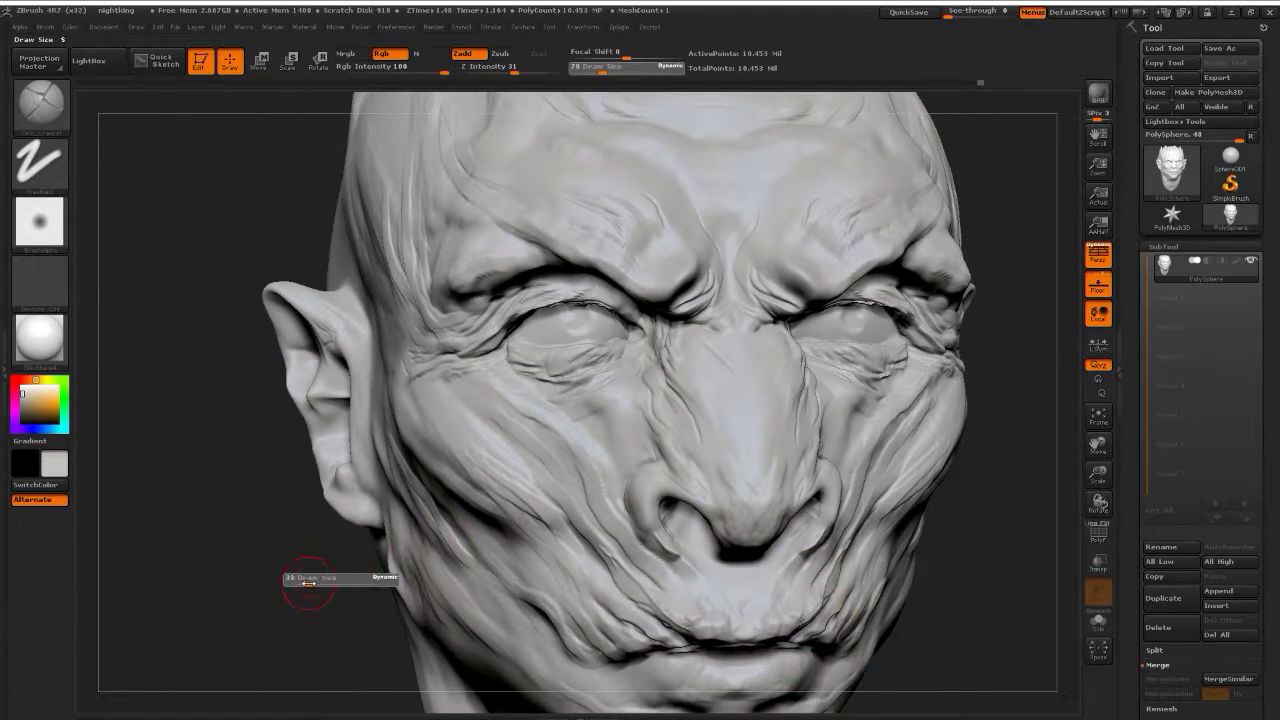
left_click(308, 580)
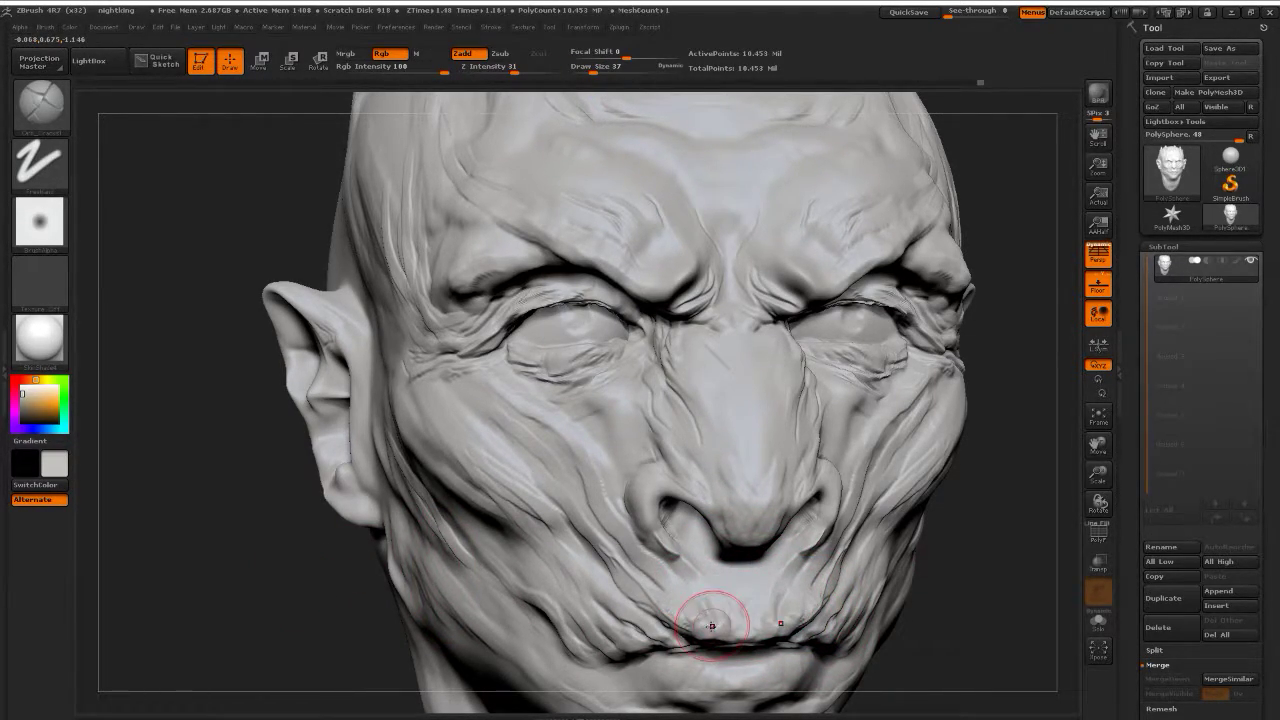
Carve fine vertical wrinkles above the upper lip and along the lower lip
left_click_drag(712, 626, 662, 620)
mouse_move(684, 662)
left_mouse_down()
mouse_move(686, 690)
mouse_move(712, 695)
mouse_move(891, 646)
mouse_move(868, 660)
left_mouse_up()
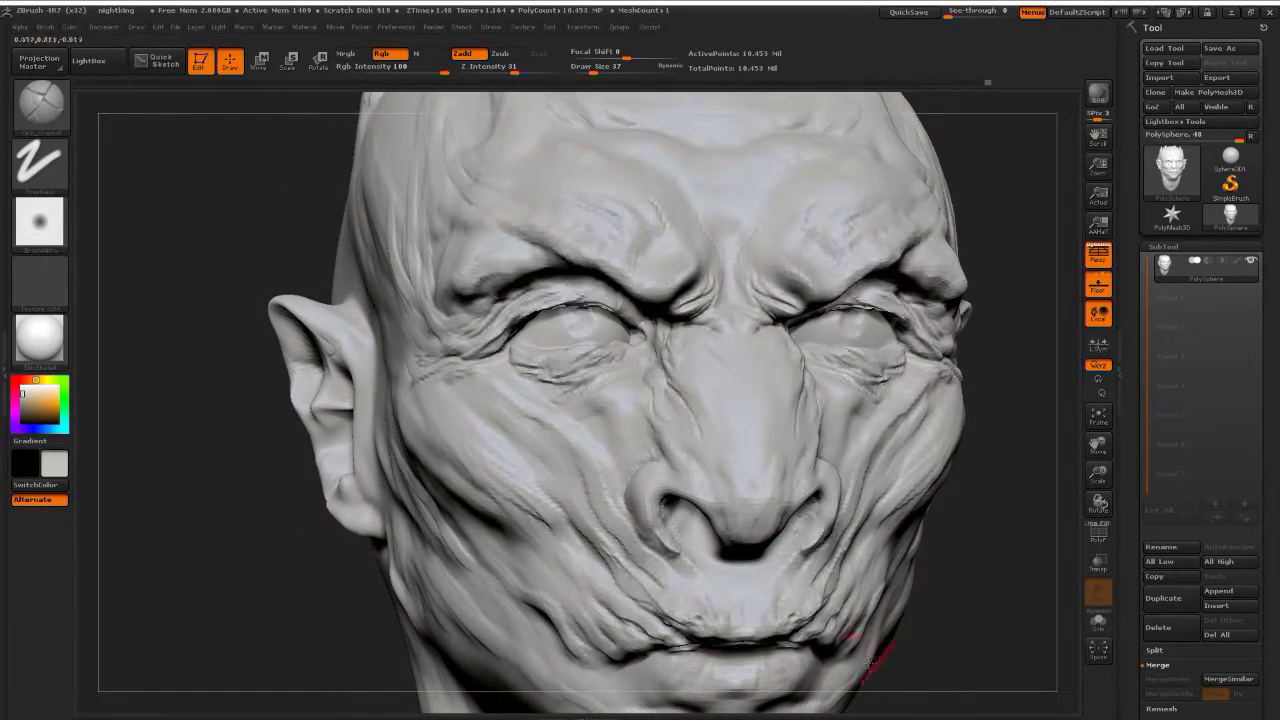
mouse_move(1099, 470)
left_mouse_down()
mouse_move(1088, 425)
mouse_move(1036, 385)
left_mouse_up()
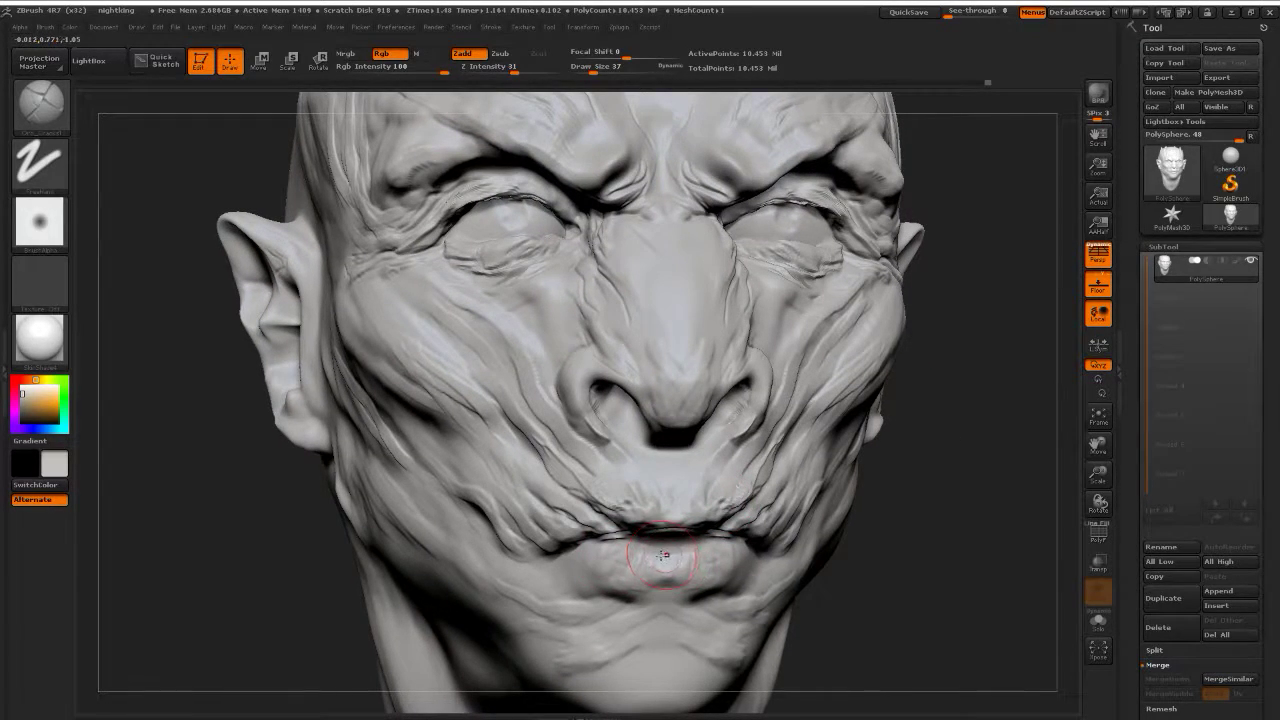
mouse_move(662, 555)
left_mouse_down()
mouse_move(631, 570)
mouse_move(681, 560)
mouse_move(605, 560)
left_mouse_up()
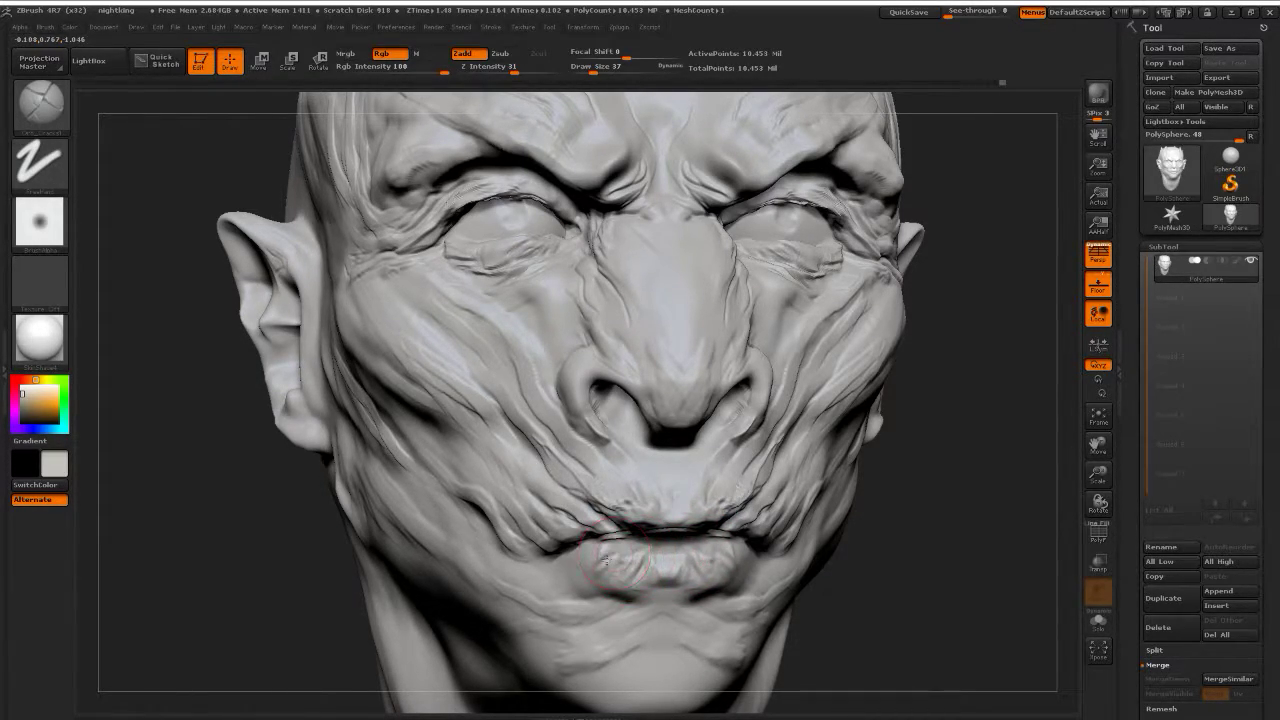
Deepen the creases at the inner left eye corner and over the inner left brow
mouse_move(910, 523)
left_mouse_down()
mouse_move(939, 552)
mouse_move(612, 537)
left_mouse_up()
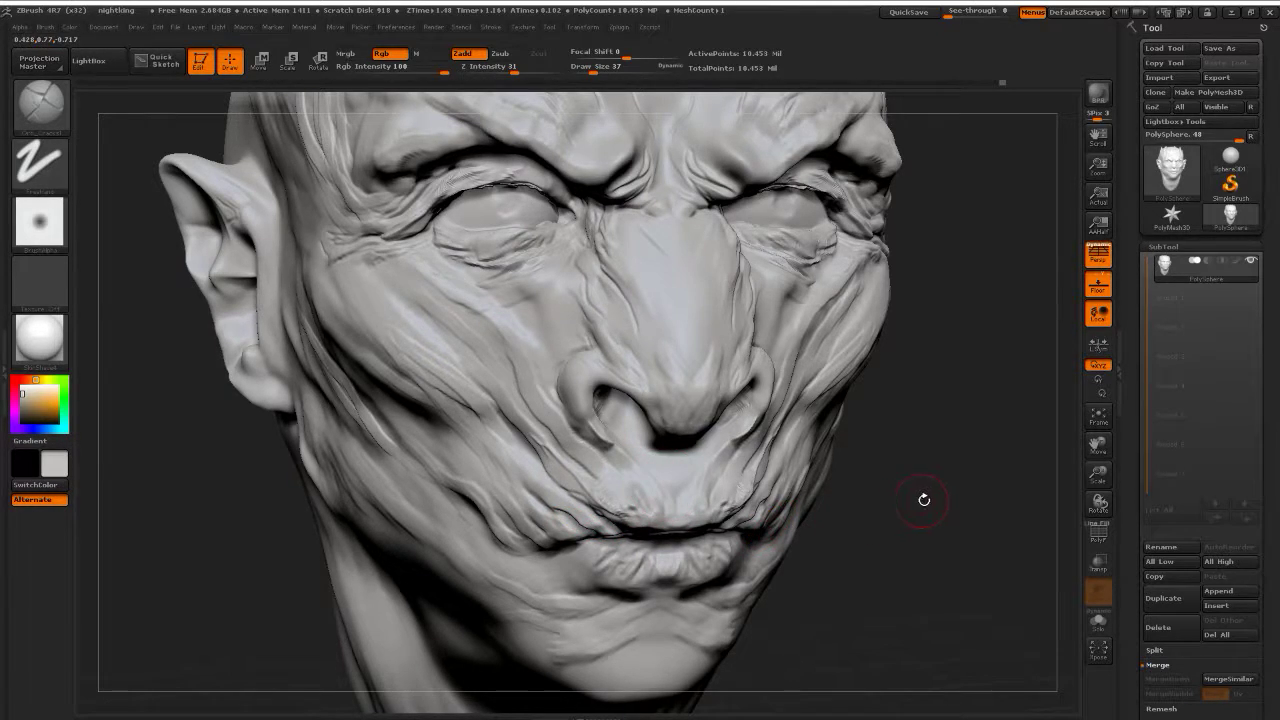
left_click_drag(925, 502, 897, 490)
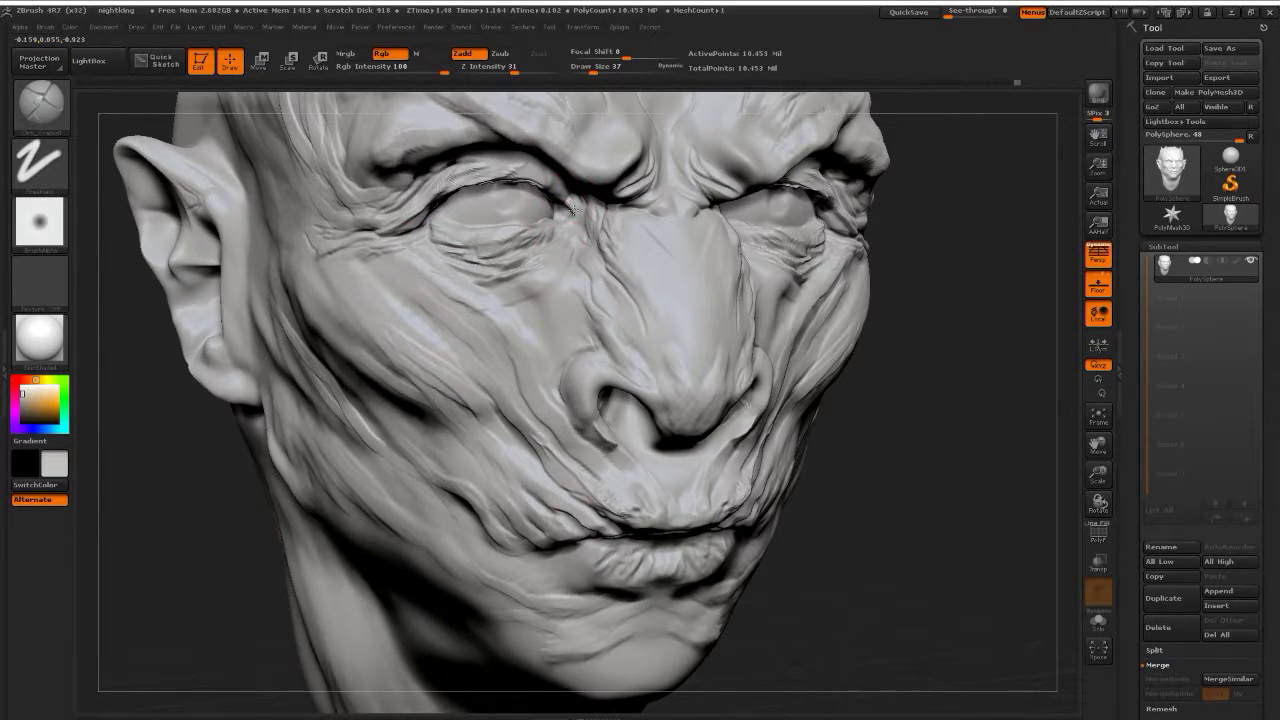
left_click_drag(568, 222, 560, 225)
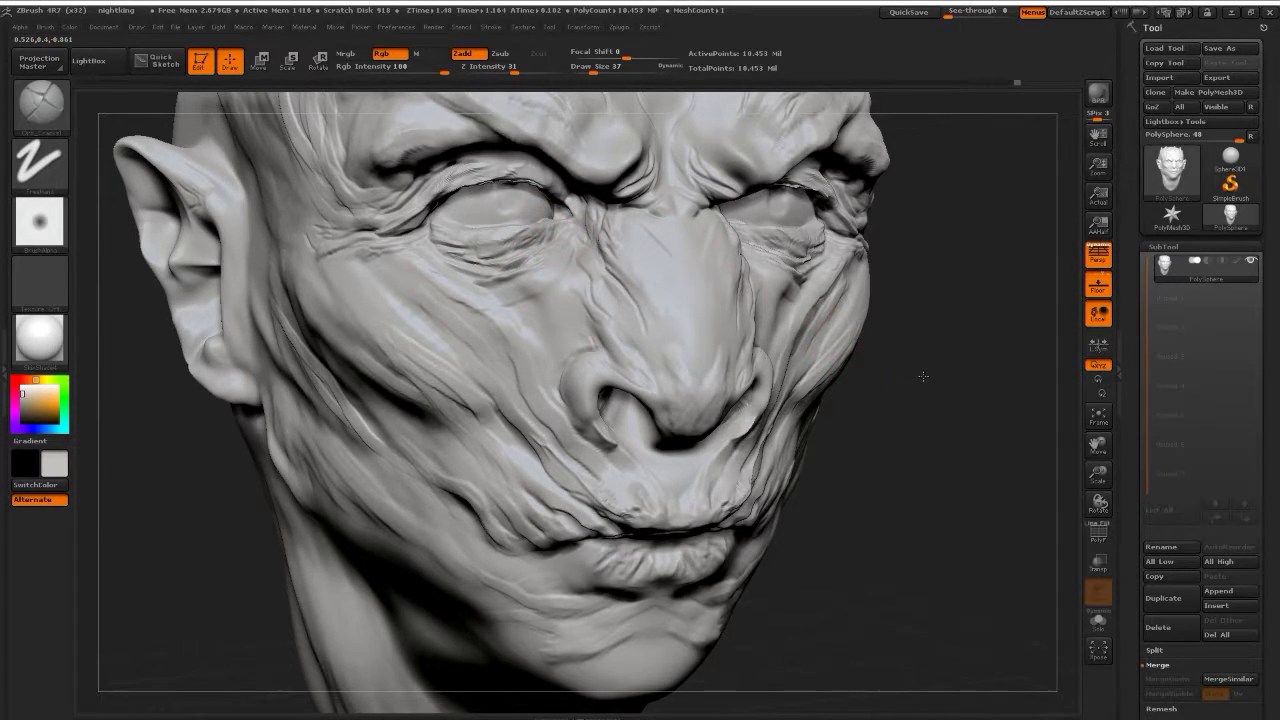
left_click_drag(923, 376, 780, 372)
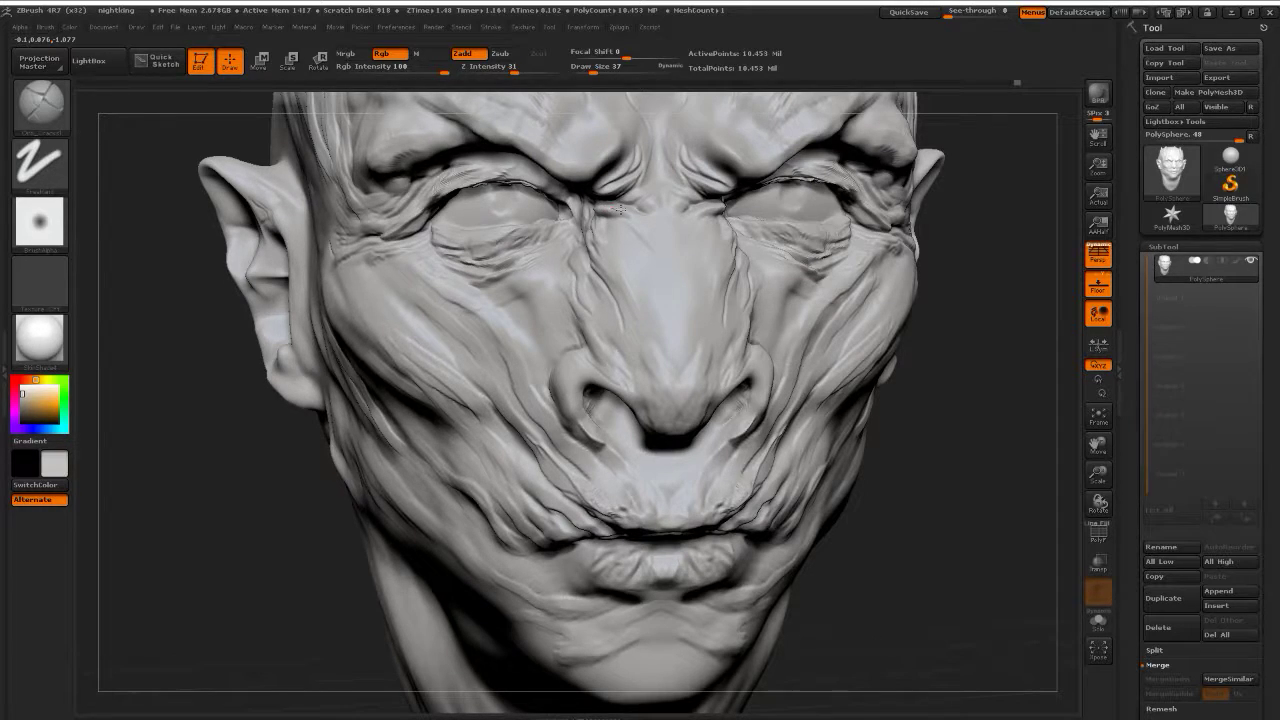
left_click_drag(619, 208, 558, 177)
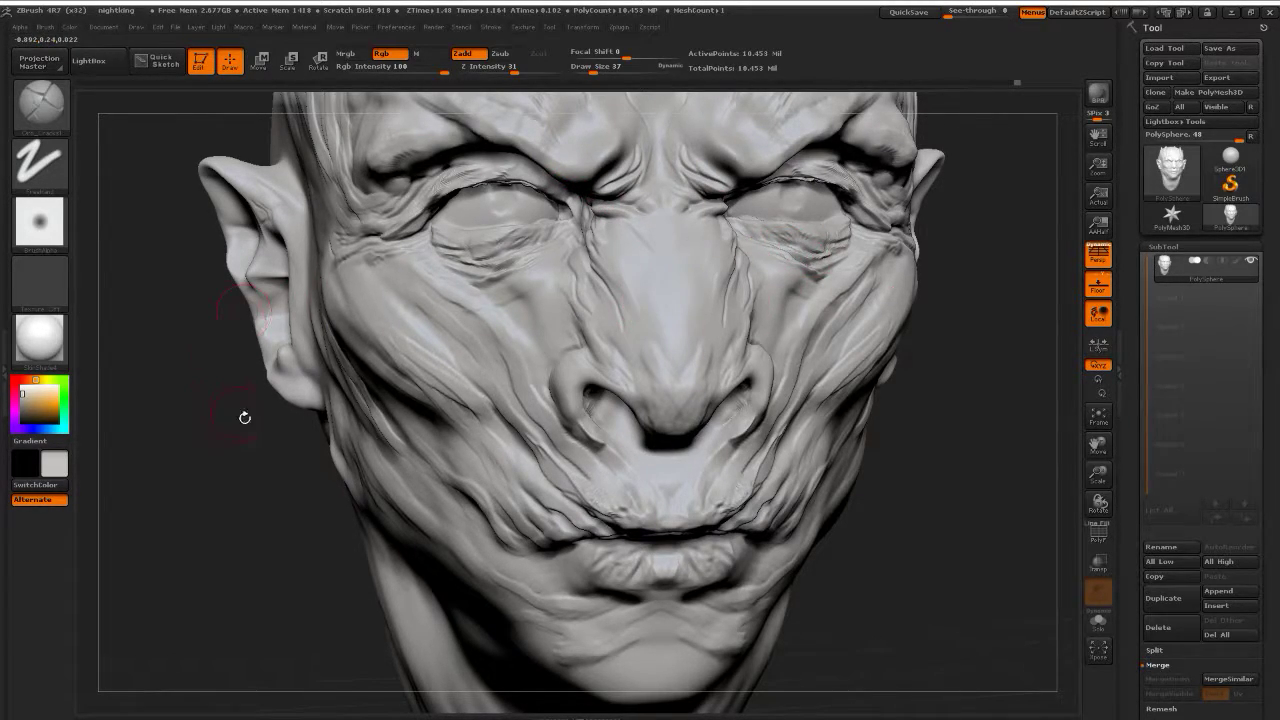
Deepen the long crease across the left cheek and reshape the lip-corner crease
left_click_drag(243, 417, 214, 357)
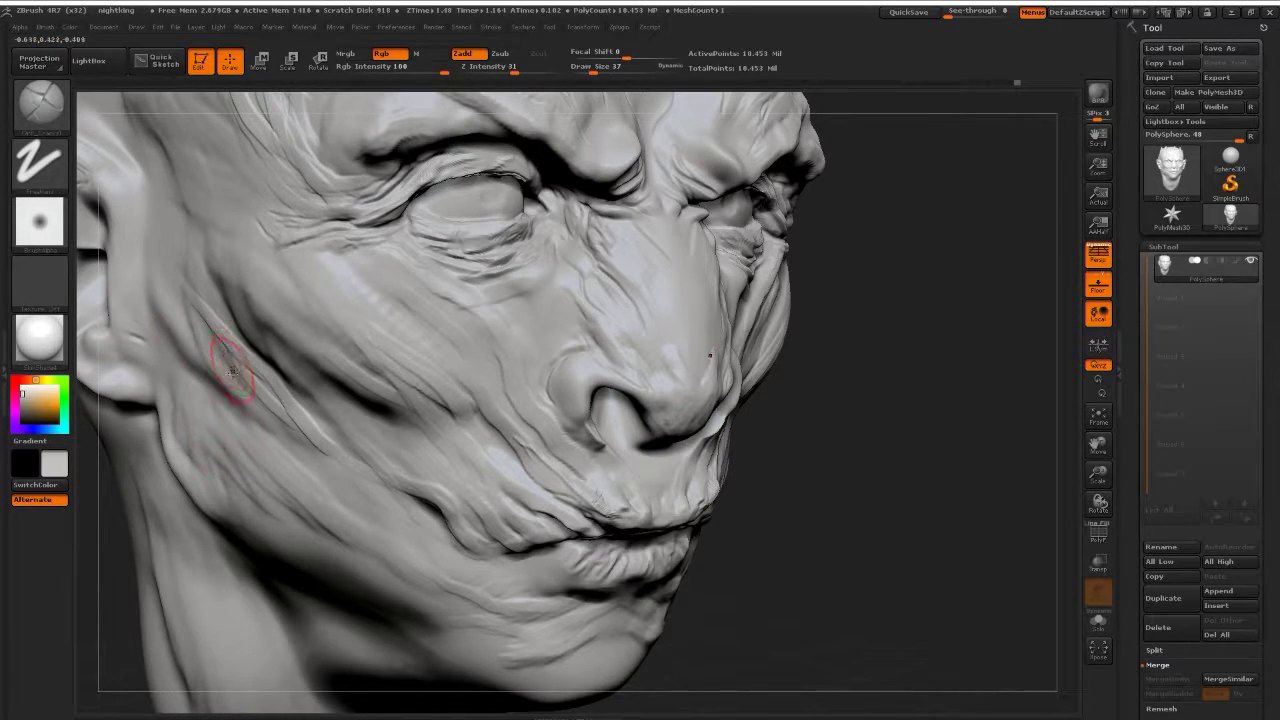
left_click_drag(214, 357, 335, 438)
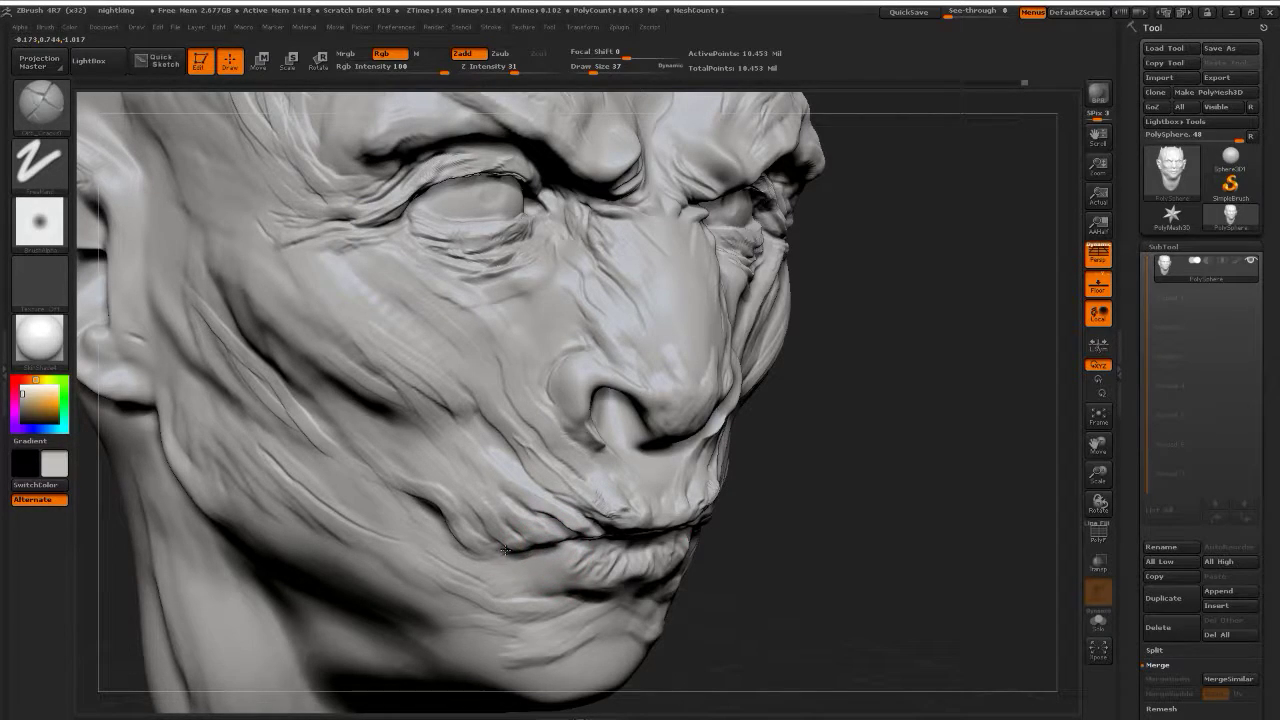
left_click_drag(494, 551, 500, 547)
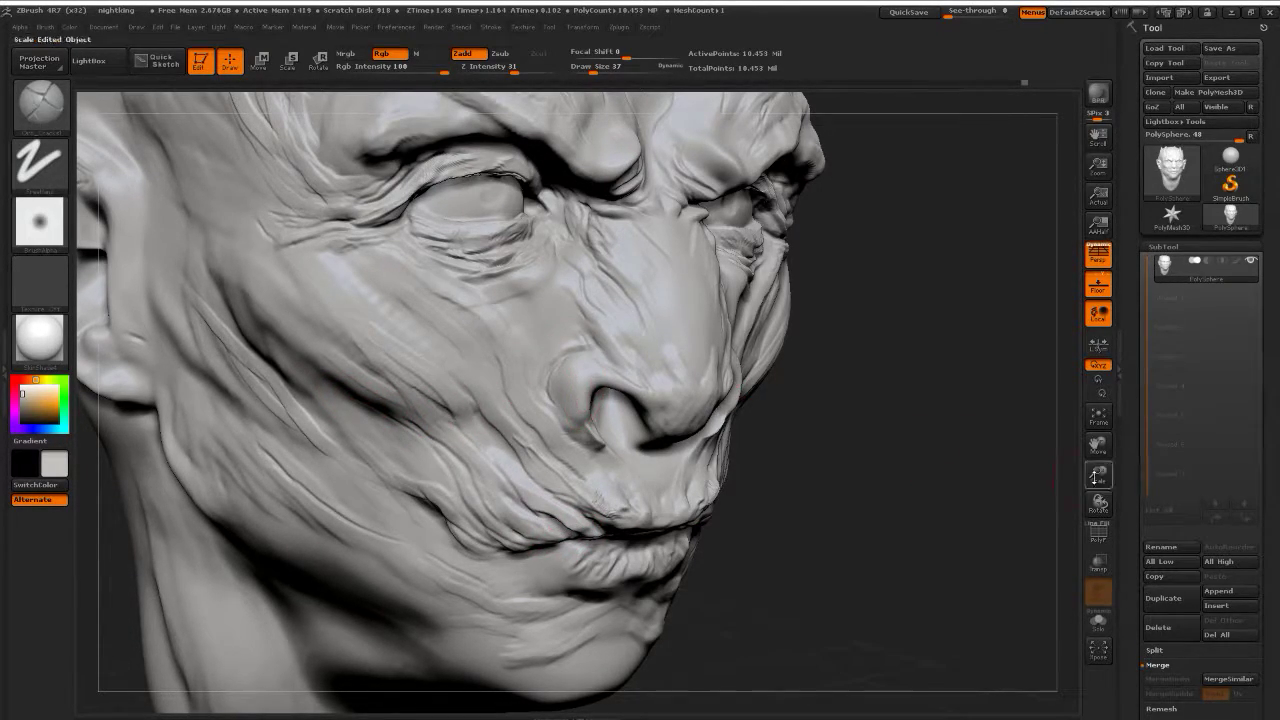
left_click_drag(1097, 476, 1100, 456)
left_click_drag(954, 437, 895, 451)
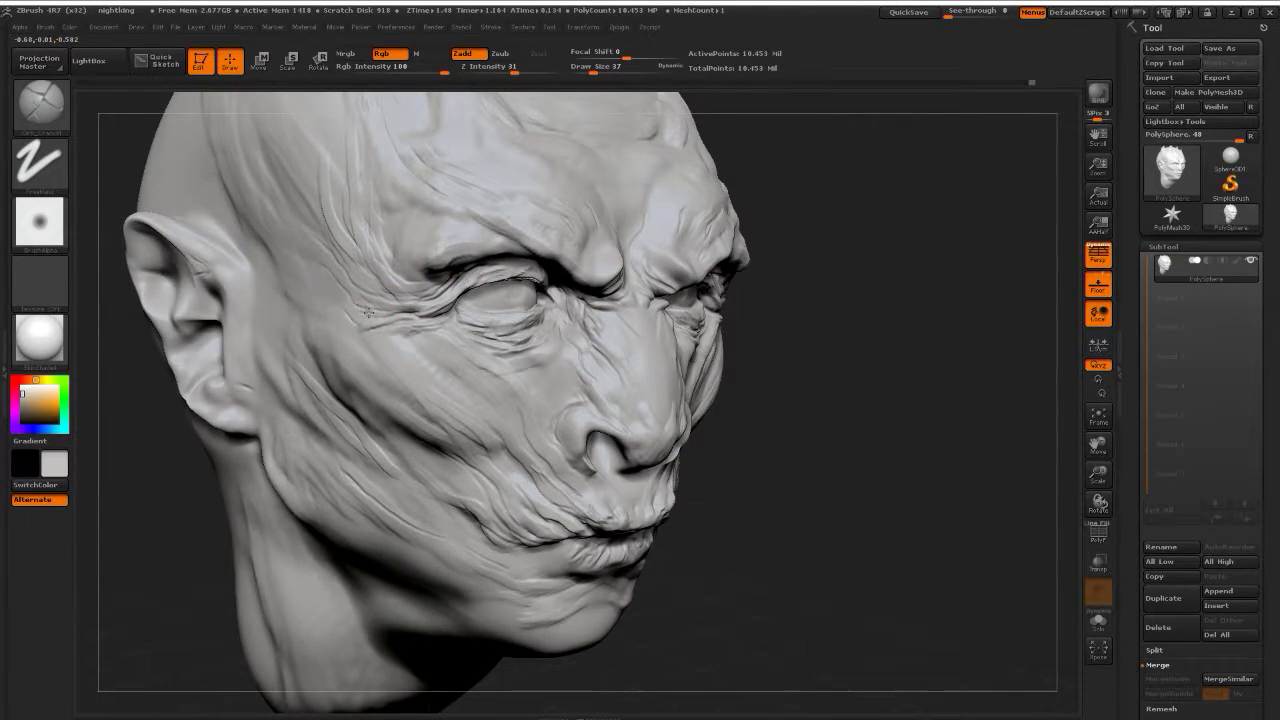
Sculpt the crease beside the eye corner, then reframe the head frontally
left_click_drag(425, 320, 477, 328)
left_click_drag(854, 323, 772, 350)
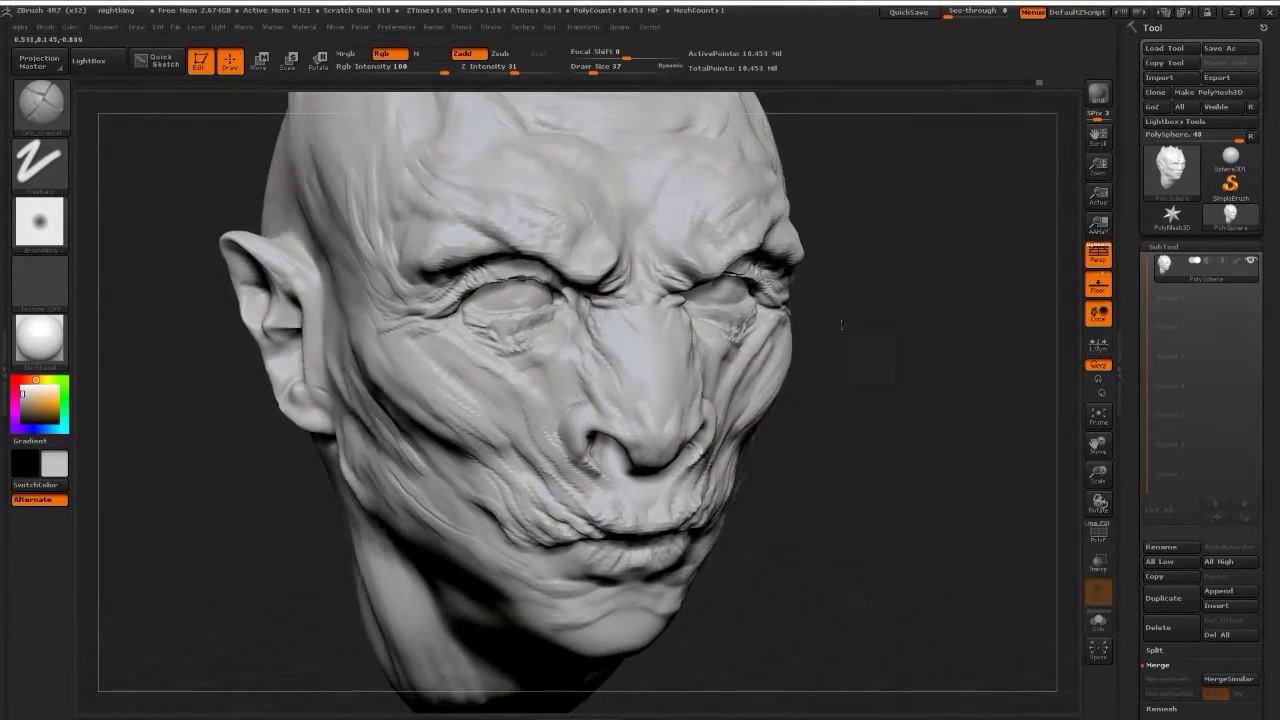
left_click_drag(839, 471, 740, 482)
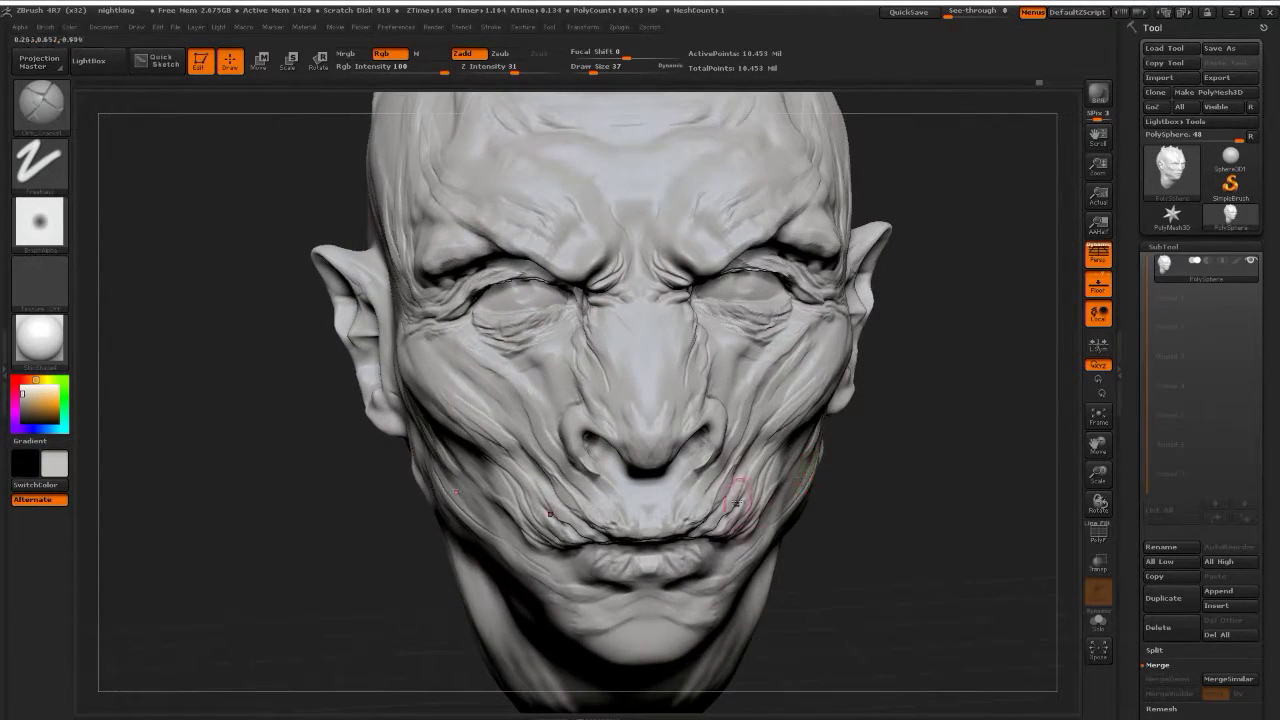
left_click_drag(1098, 445, 1110, 392)
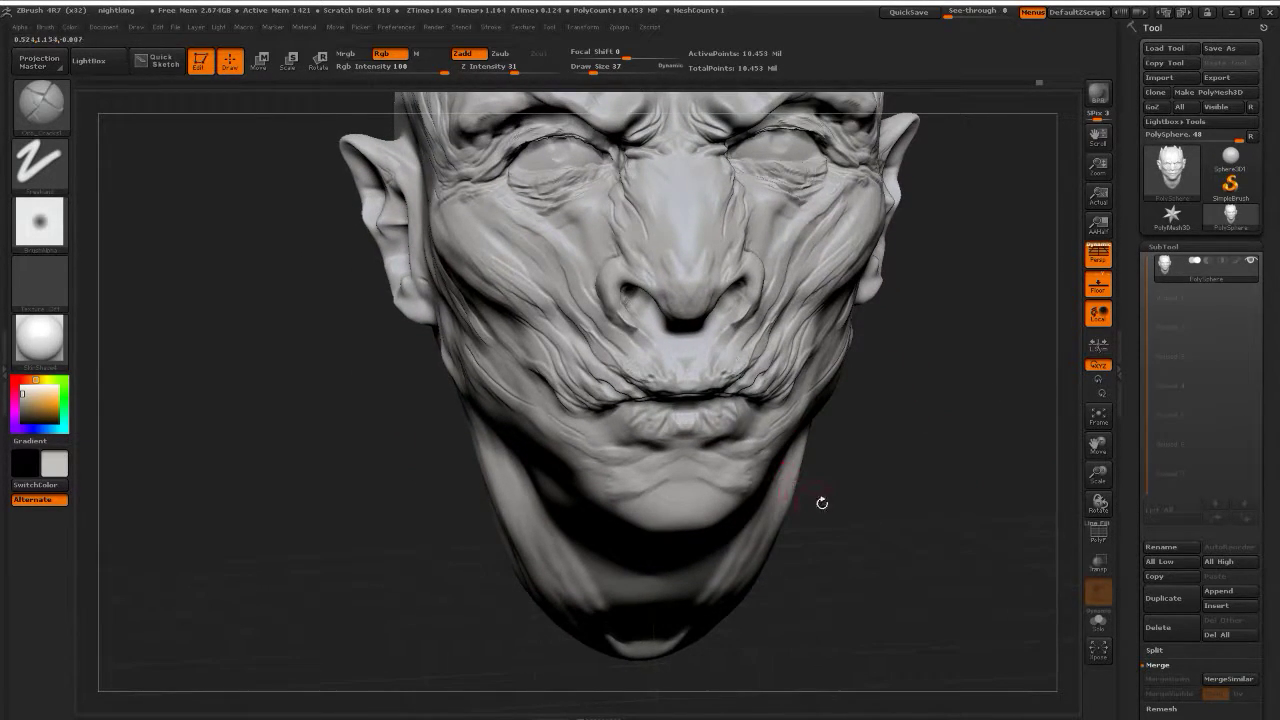
mouse_move(833, 486)
left_mouse_down("alt")
mouse_move(913, 487)
mouse_move(896, 482)
left_mouse_up("alt")
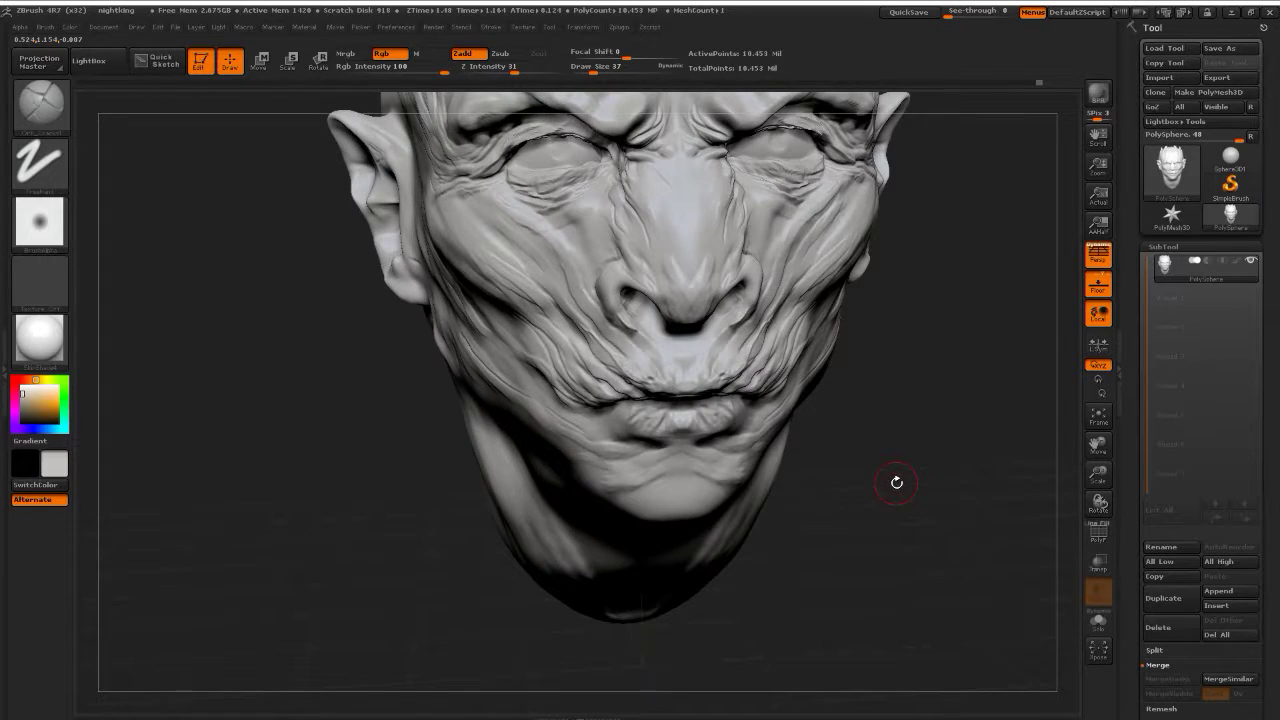
Pick the ClayBuildup brush at intensity 20 and tilt the head to show the crown spikes
key("b")
key("c")
key("b")
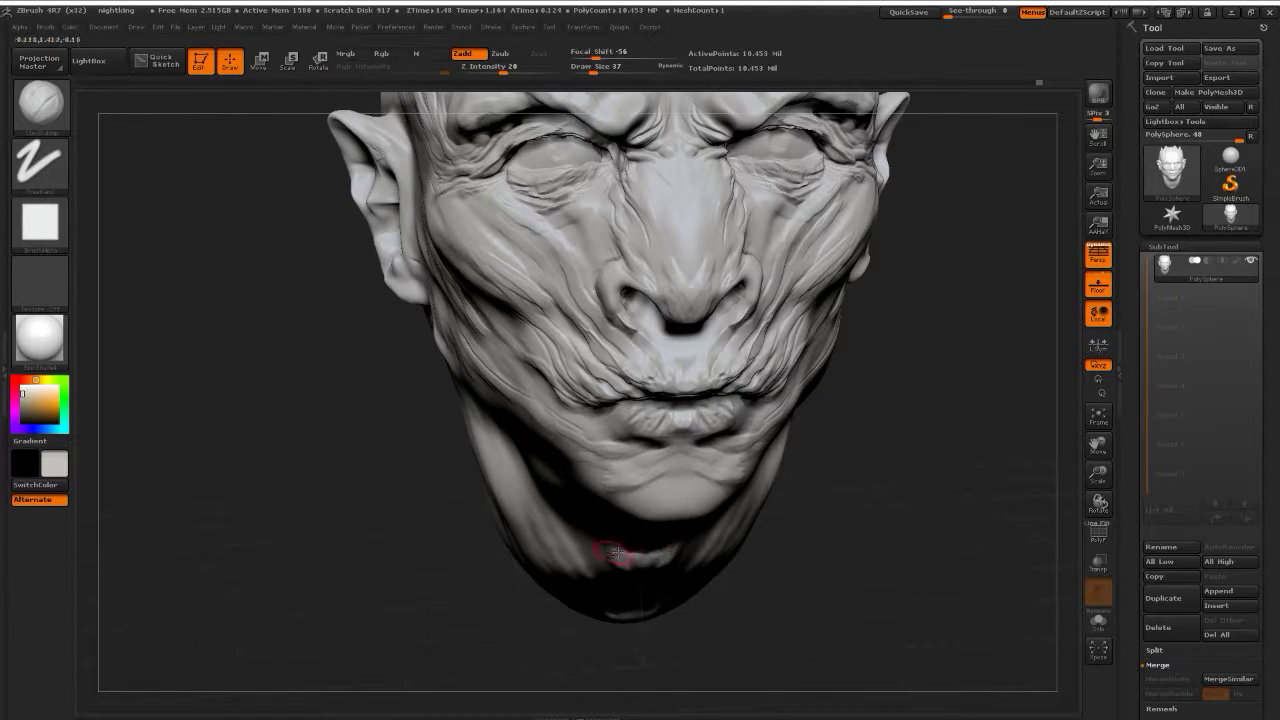
key("shift")
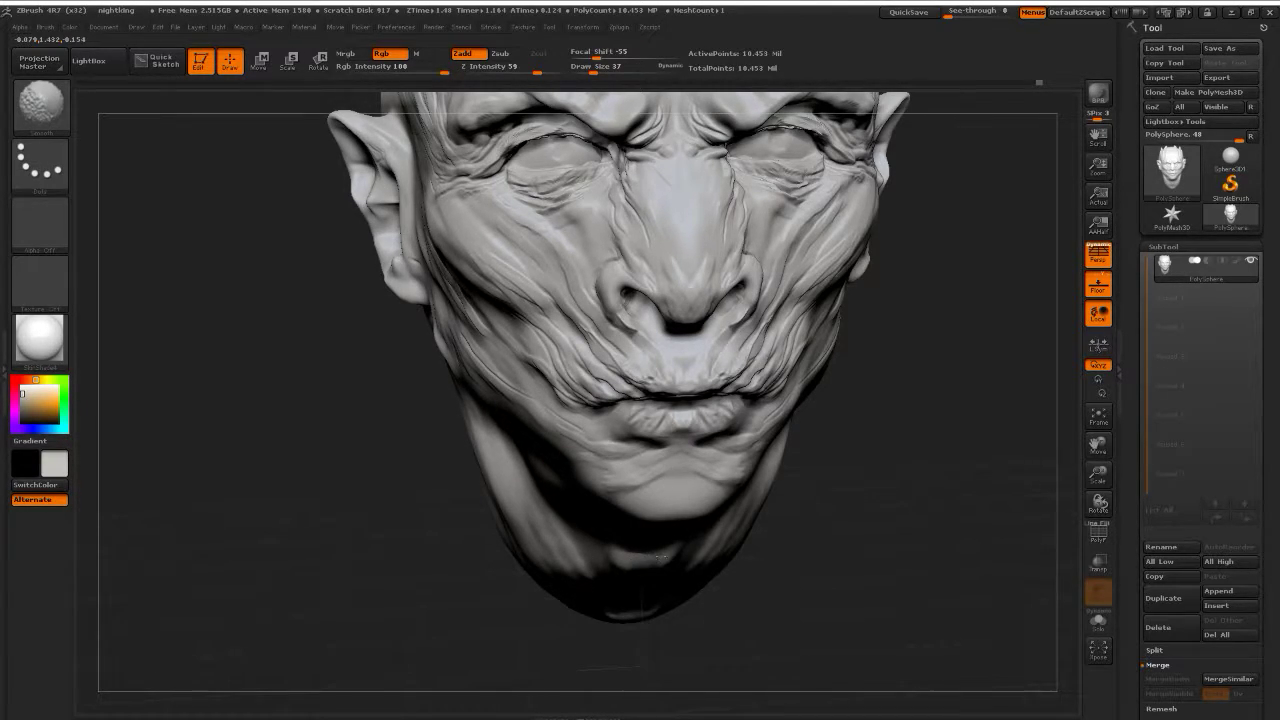
mouse_move(965, 455)
left_mouse_down()
mouse_move(1070, 457)
mouse_move(1108, 533)
mouse_move(1034, 520)
left_mouse_up()
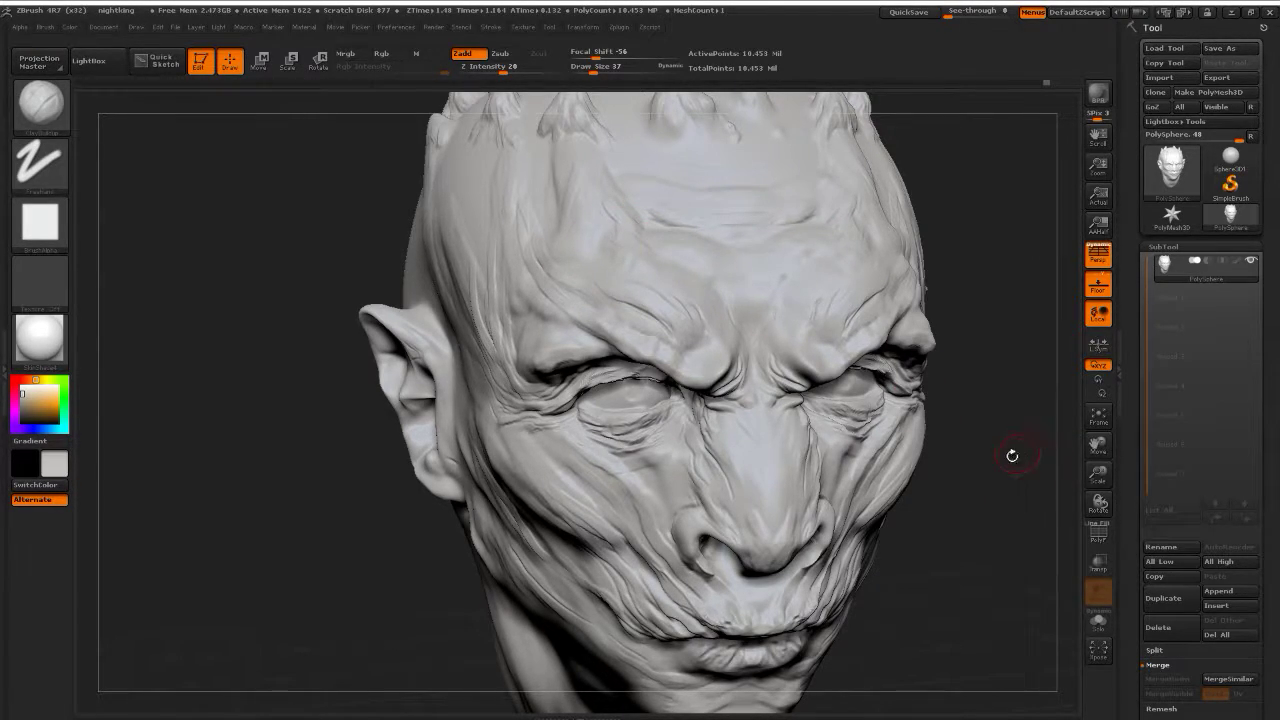
mouse_move(1012, 455)
left_mouse_down()
mouse_move(1010, 475)
mouse_move(1005, 437)
left_mouse_up()
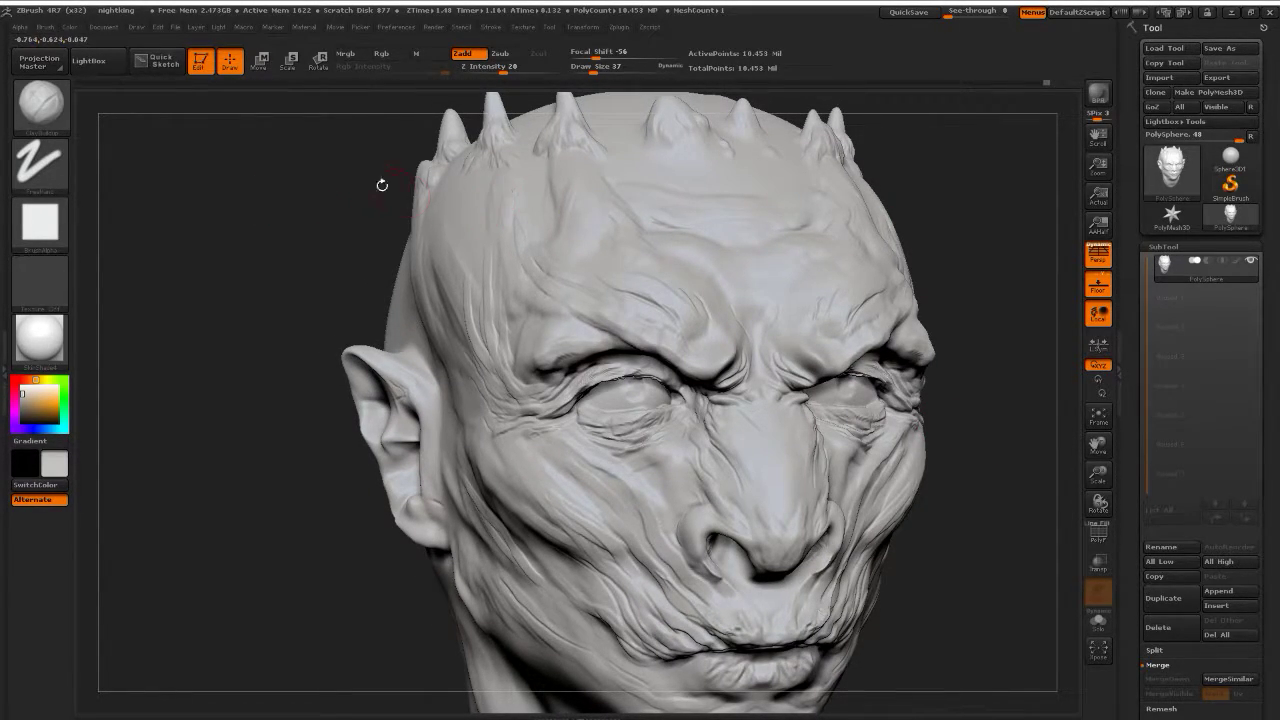
Choose the Orb_Cracks brush and carve a vertical crease into the forehead
left_click(18, 110)
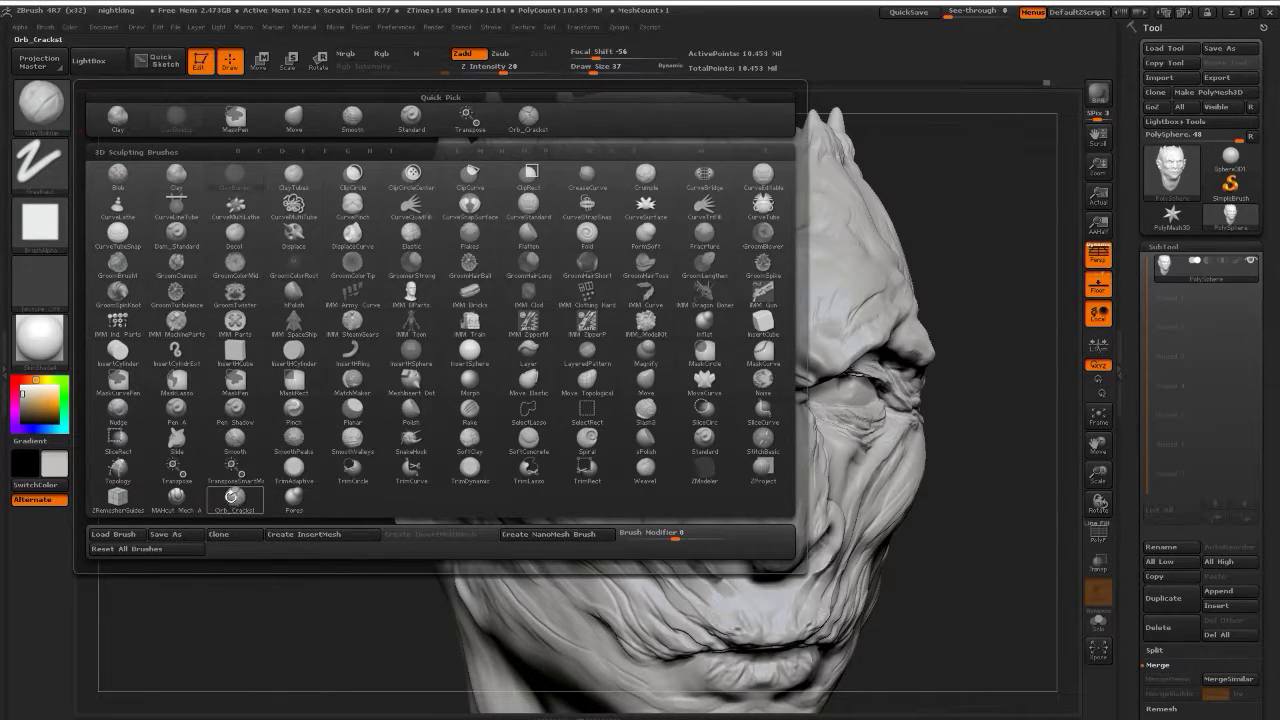
left_click(262, 497)
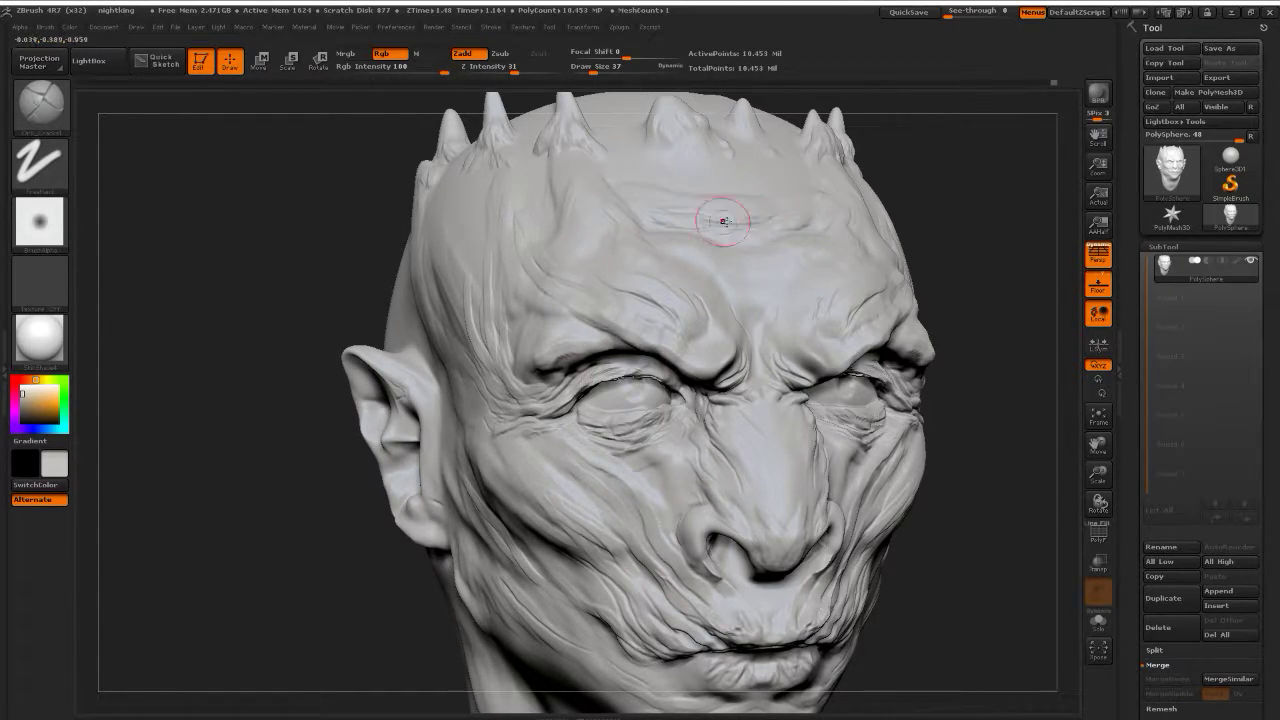
left_click_drag(514, 211, 505, 338)
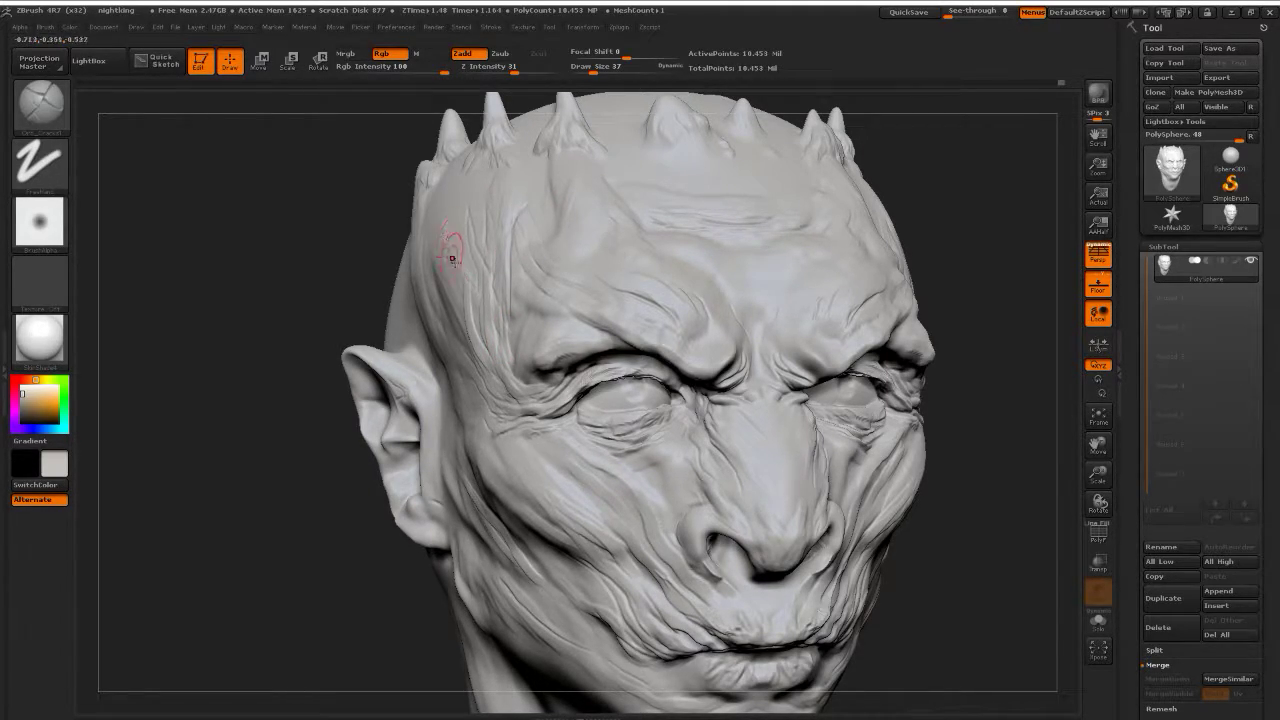
mouse_move(988, 458)
left_mouse_down()
mouse_move(1097, 448)
mouse_move(1080, 451)
mouse_move(971, 366)
left_mouse_up()
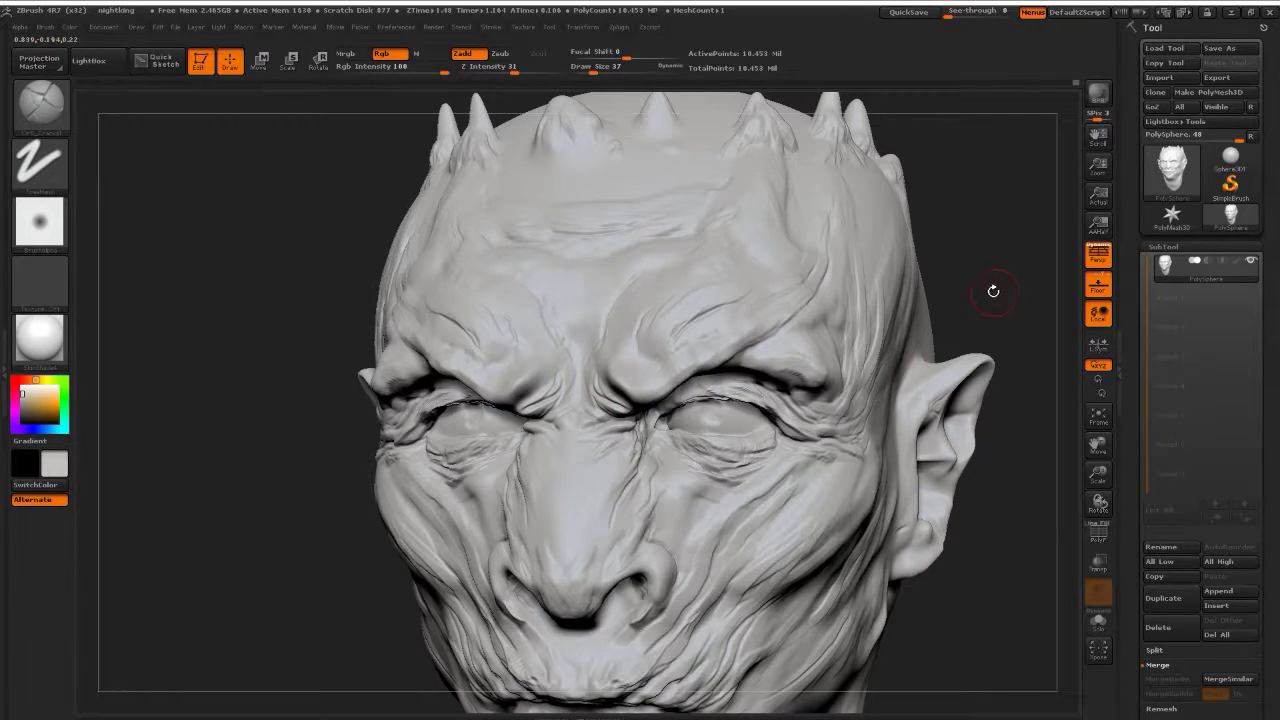
left_click_drag(993, 291, 1012, 307)
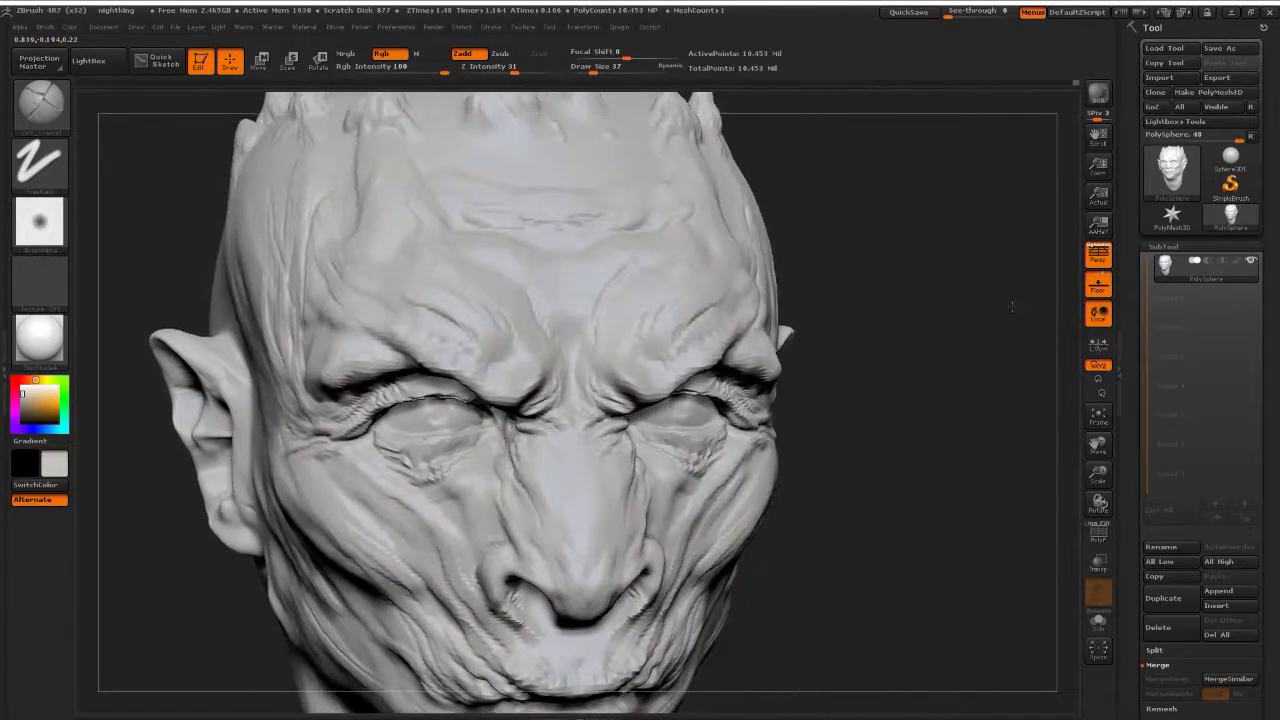
left_click(1098, 418)
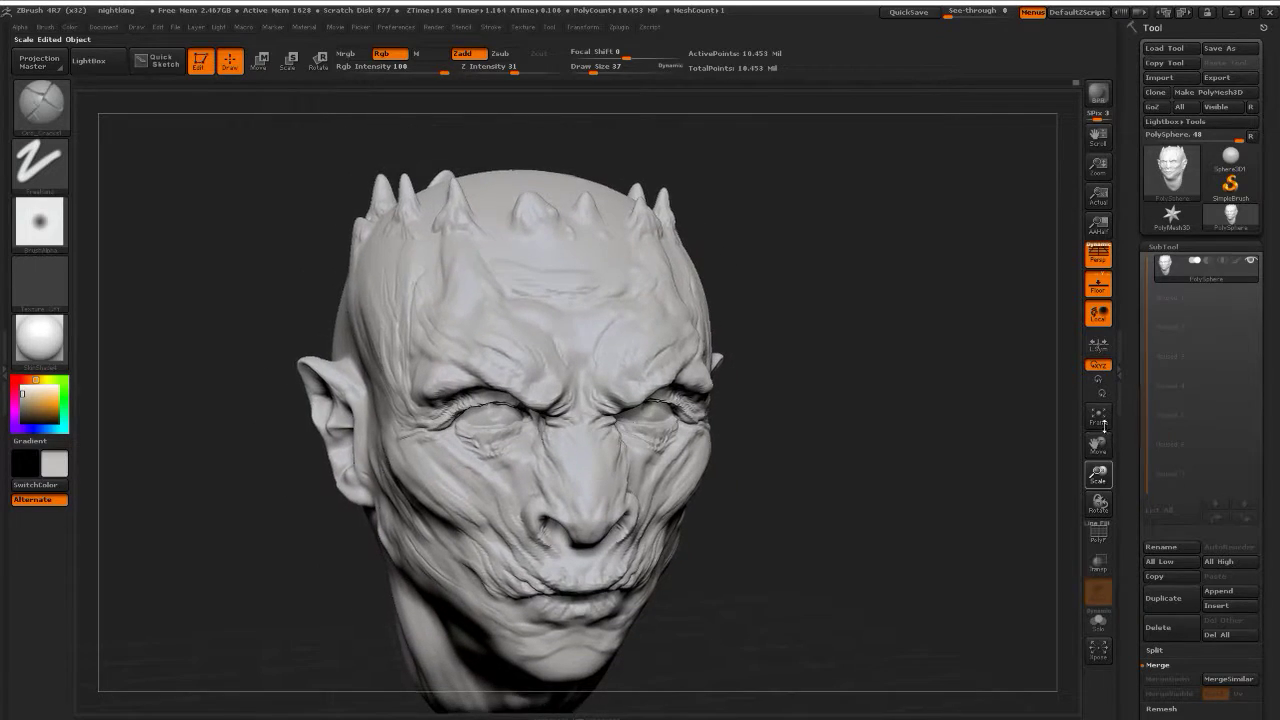
left_click_drag(960, 440, 885, 443)
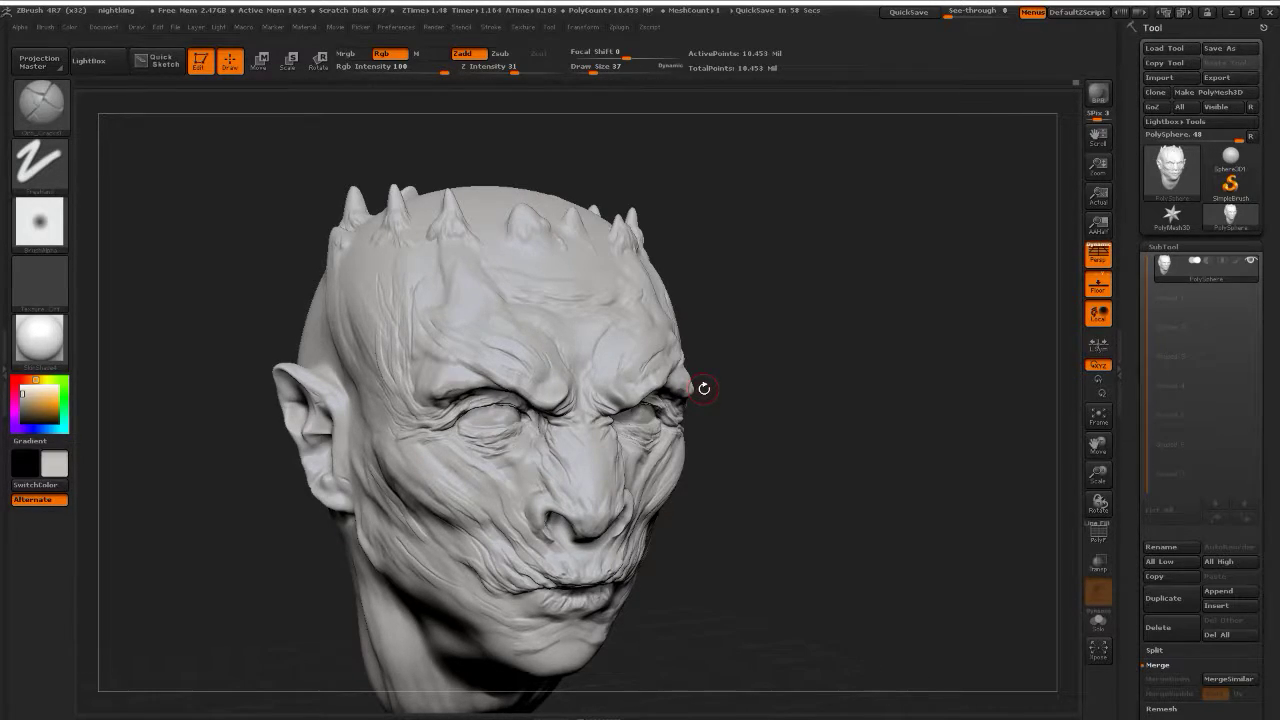
left_click_drag(779, 347, 778, 357)
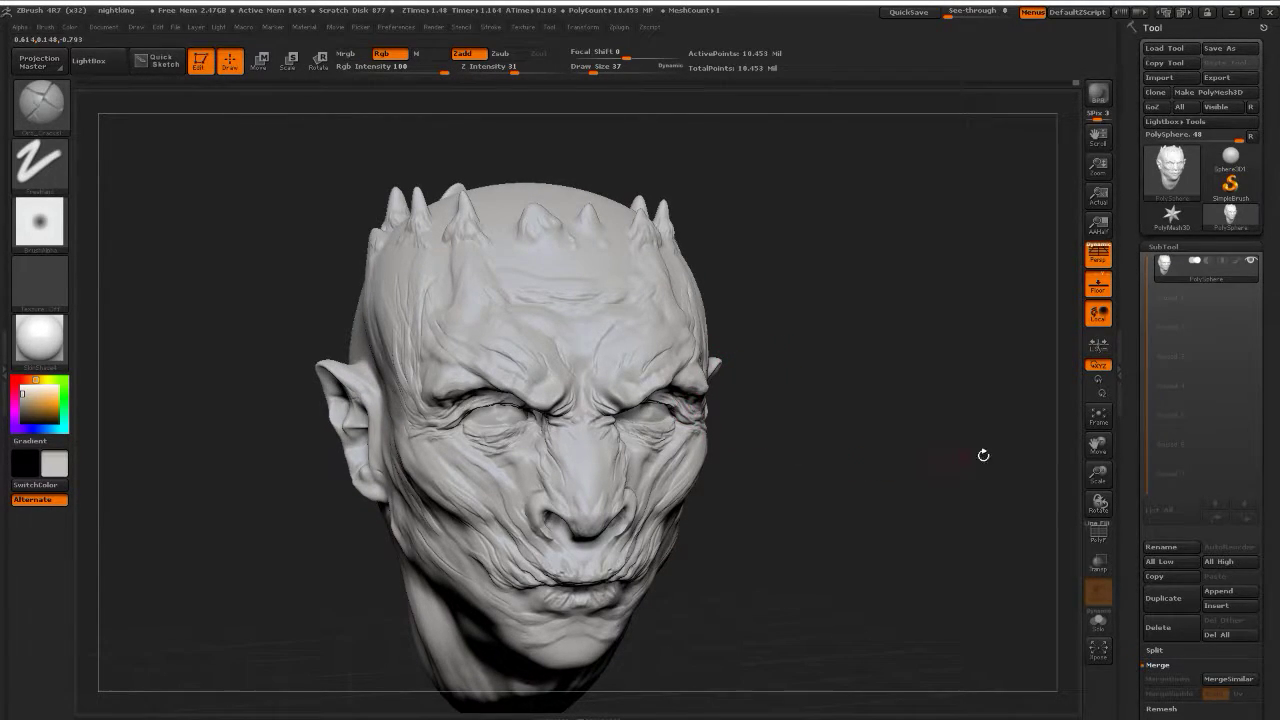
left_click_drag(1100, 462, 1098, 430)
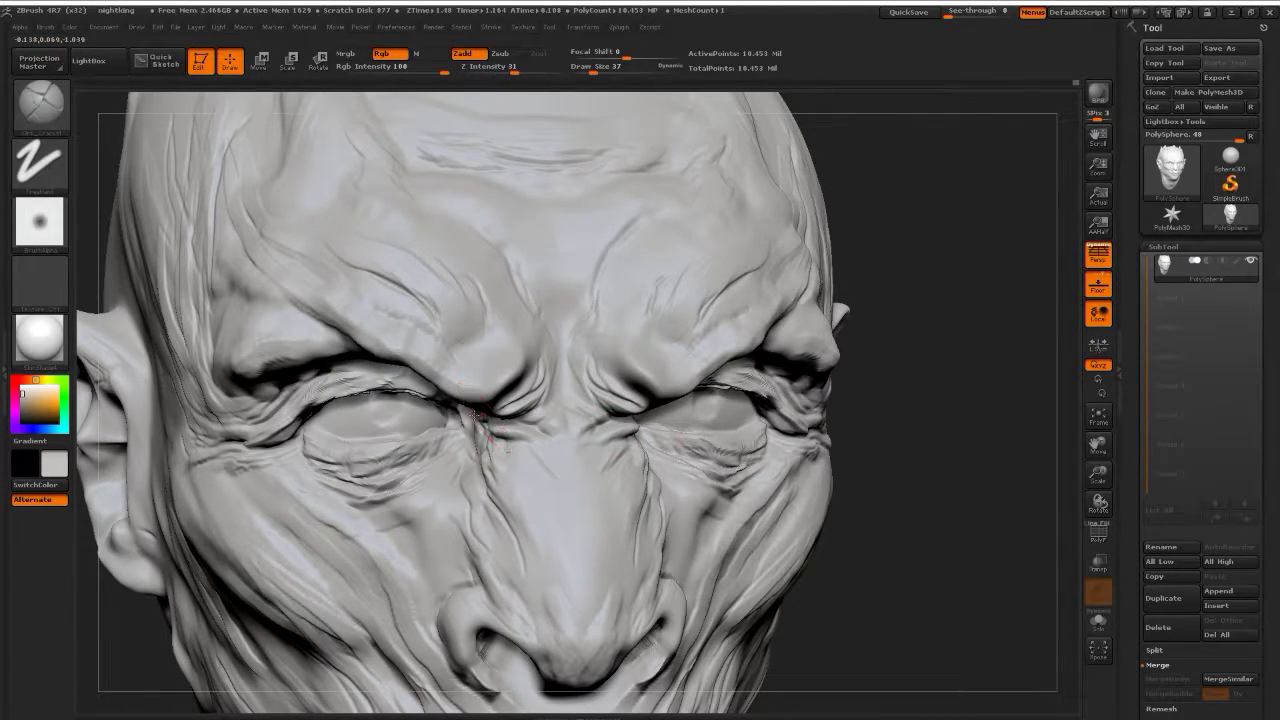
Switch to Dam_Standard and cut a crease from the inner eye corner toward the nose
key("b")
key("c")
key("l")
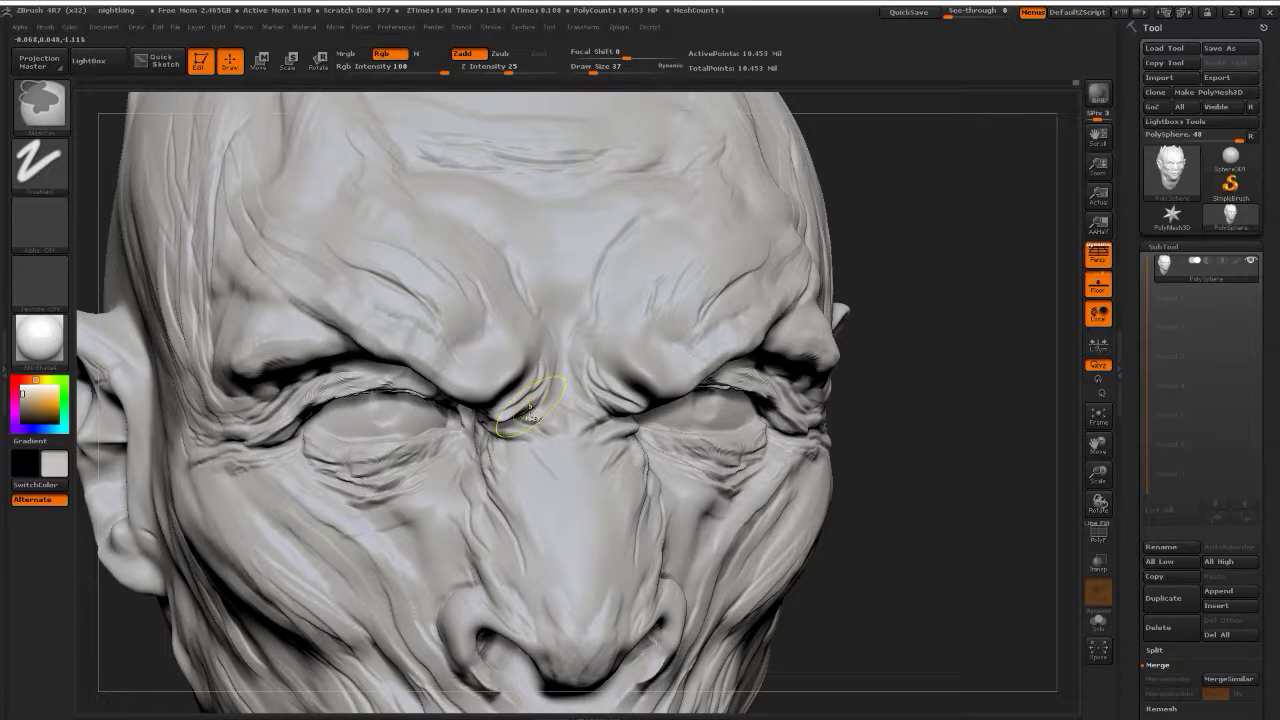
key("b")
key("d")
key("s")
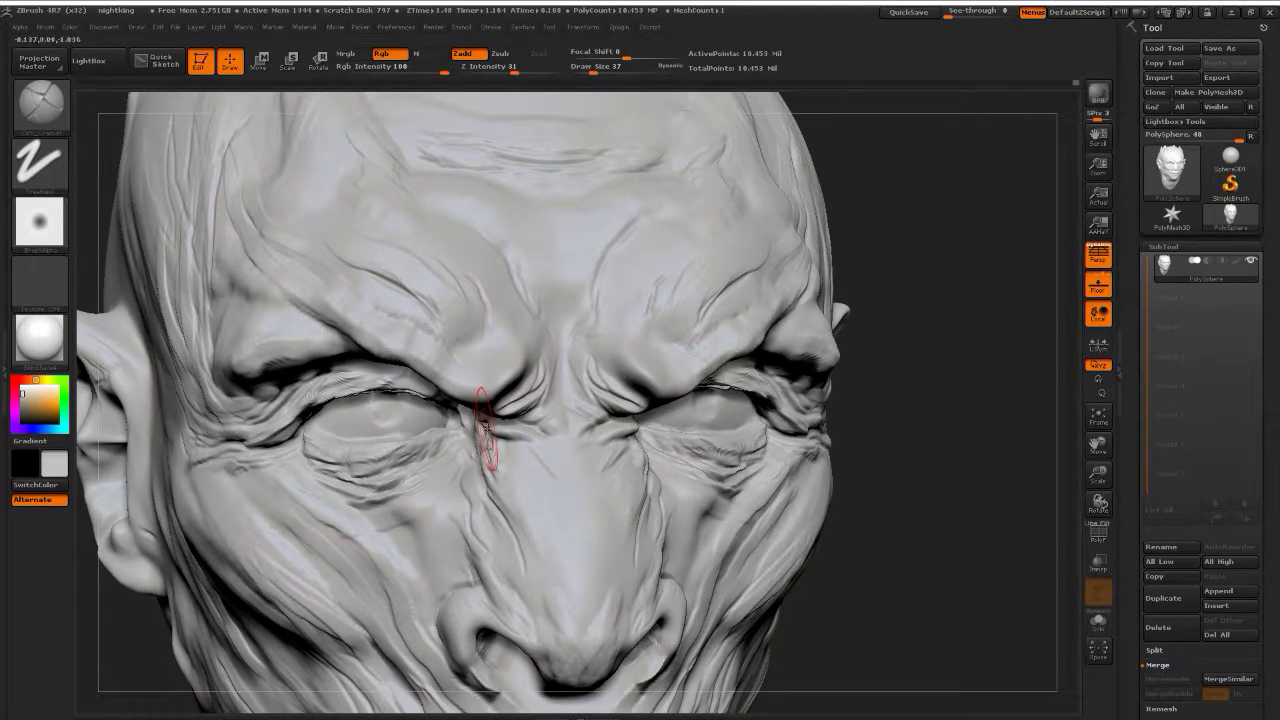
left_click_drag(483, 430, 492, 442)
left_click_drag(486, 434, 494, 497)
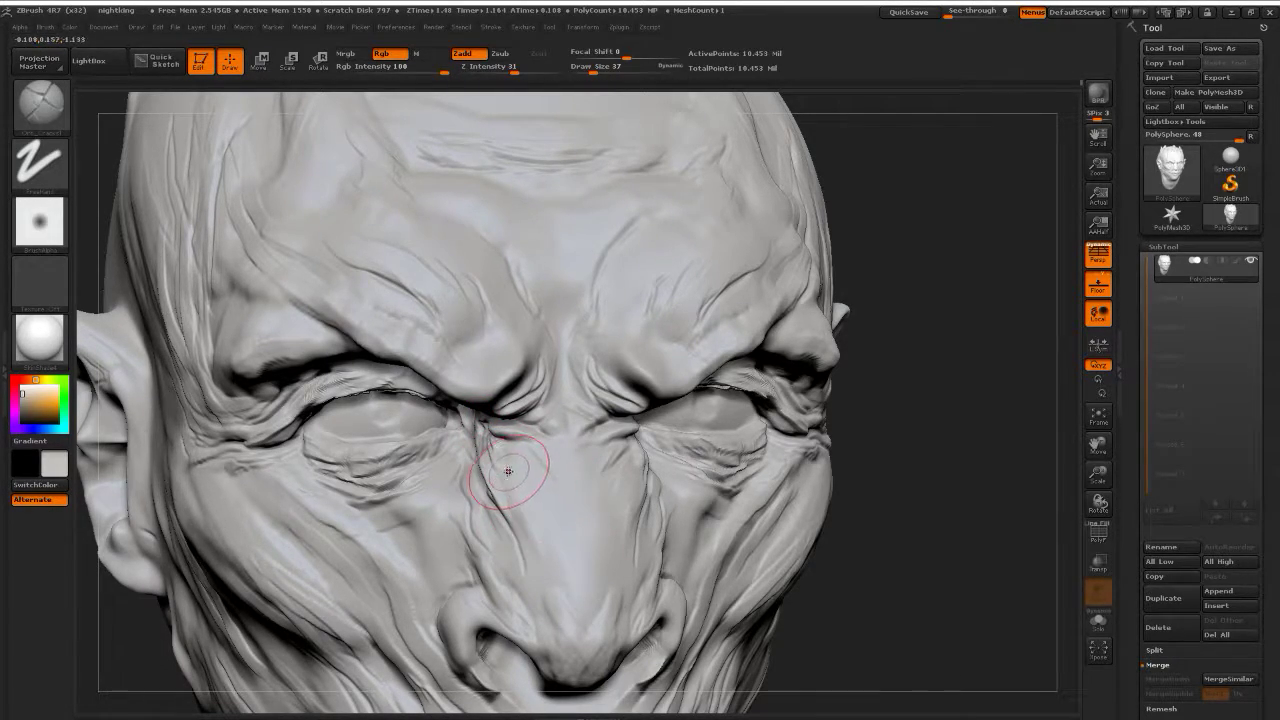
Add a faint crease beside the nose, then orbit to check the side and ear
left_click_drag(505, 458, 525, 475)
left_click_drag(478, 588, 489, 598)
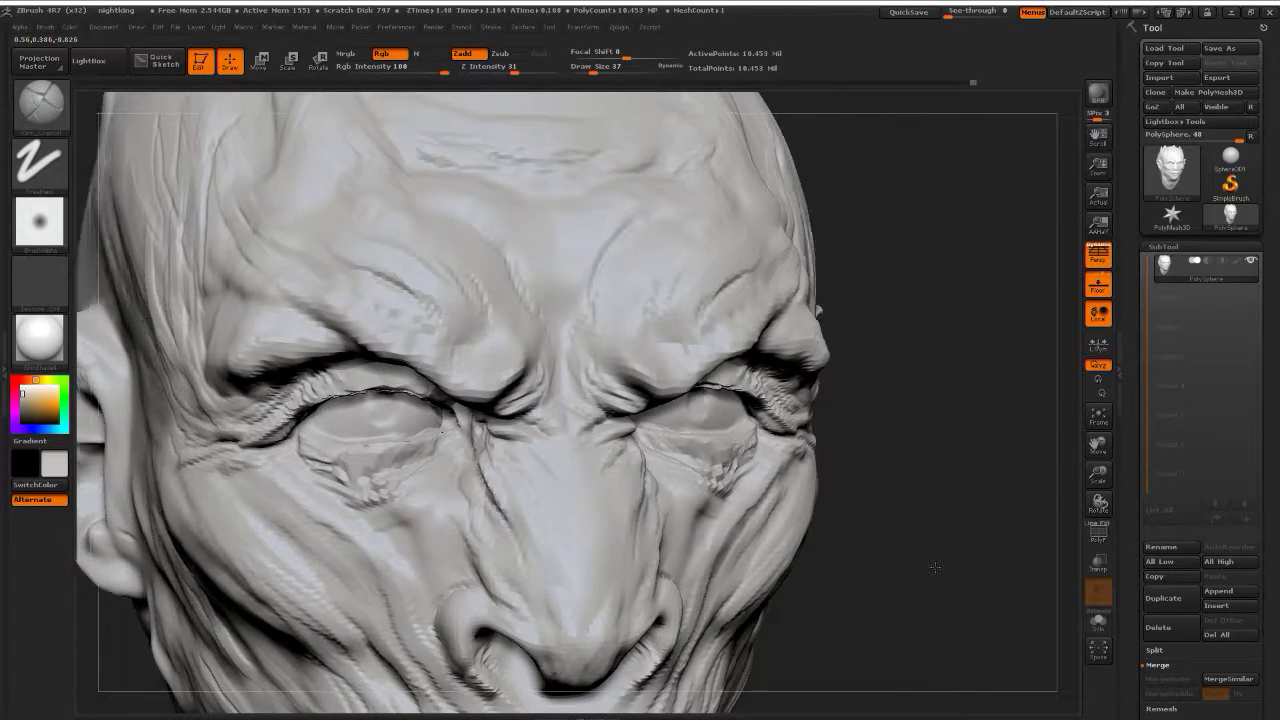
left_click_drag(928, 561, 938, 565)
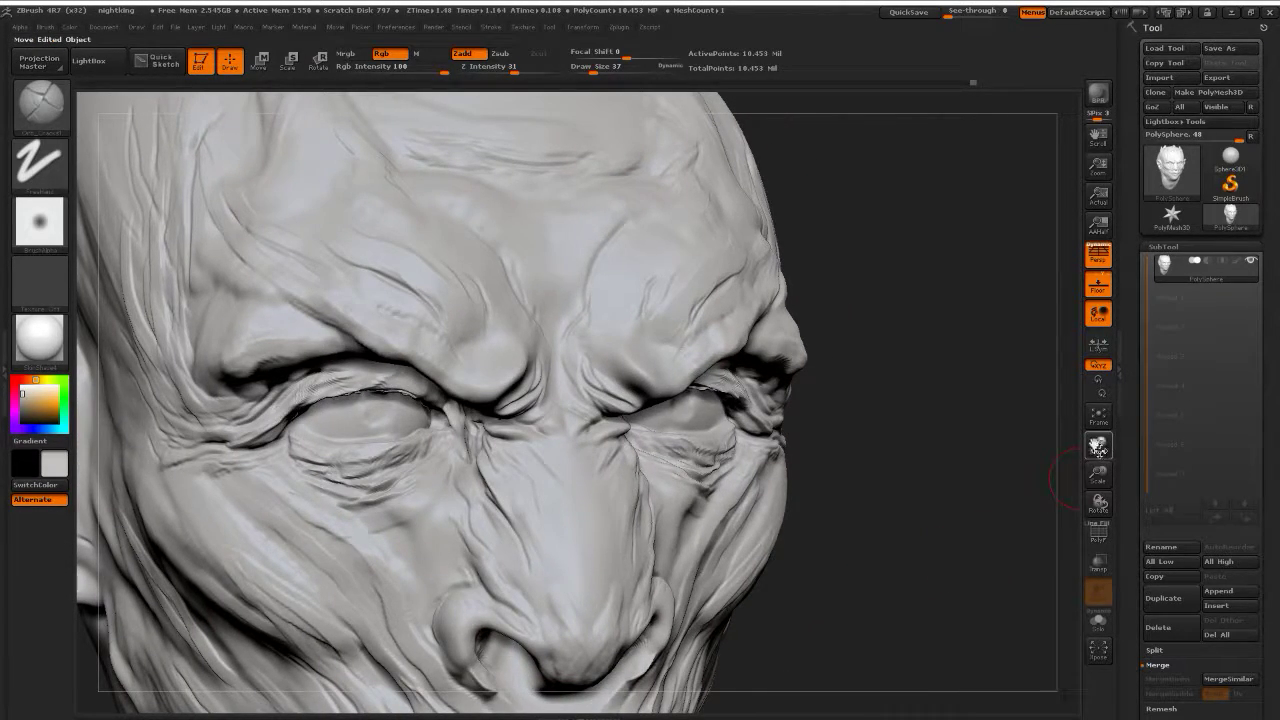
left_click_drag(1101, 455, 1125, 425)
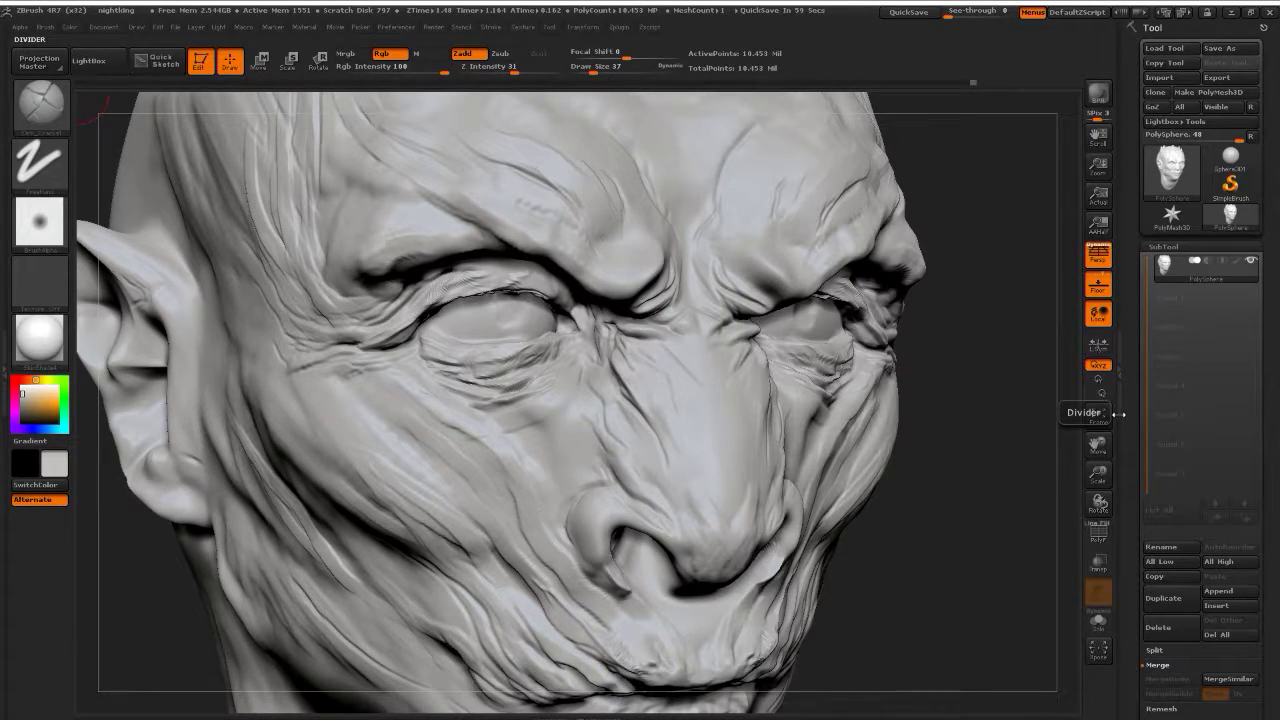
left_click_drag(969, 448, 650, 368)
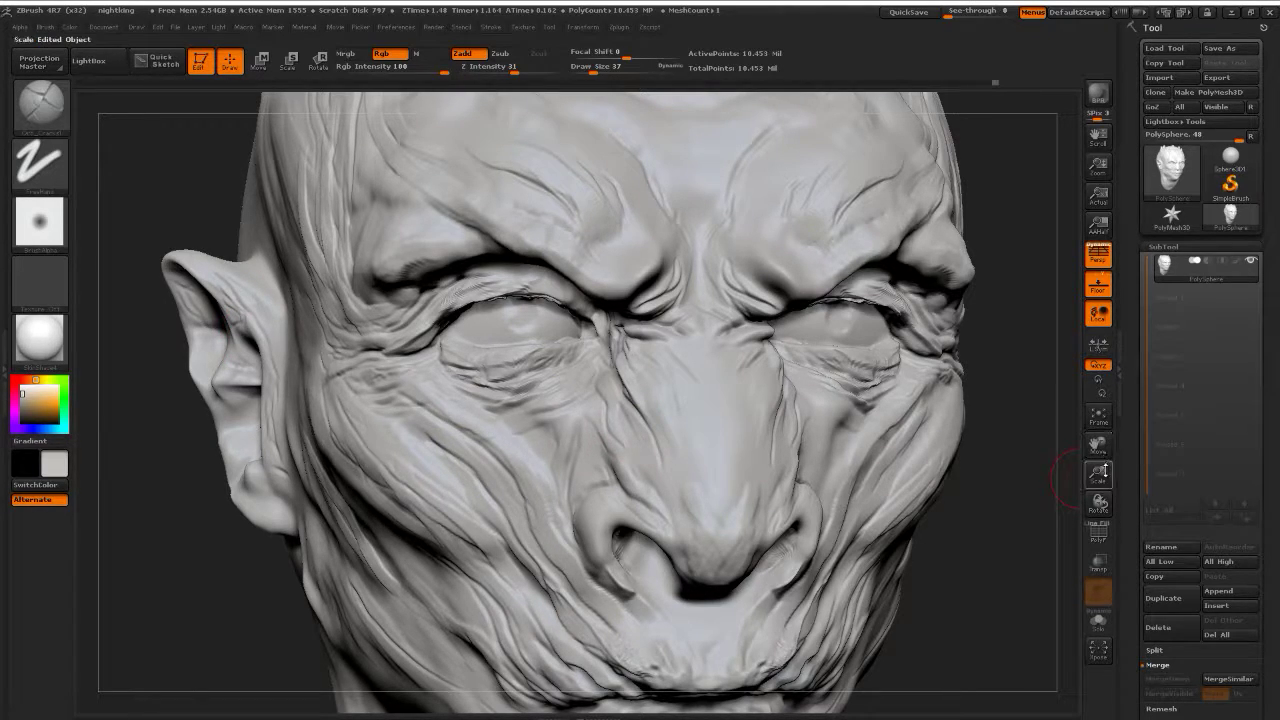
mouse_move(1100, 470)
left_mouse_down()
mouse_move(794, 455)
mouse_move(695, 406)
left_mouse_up()
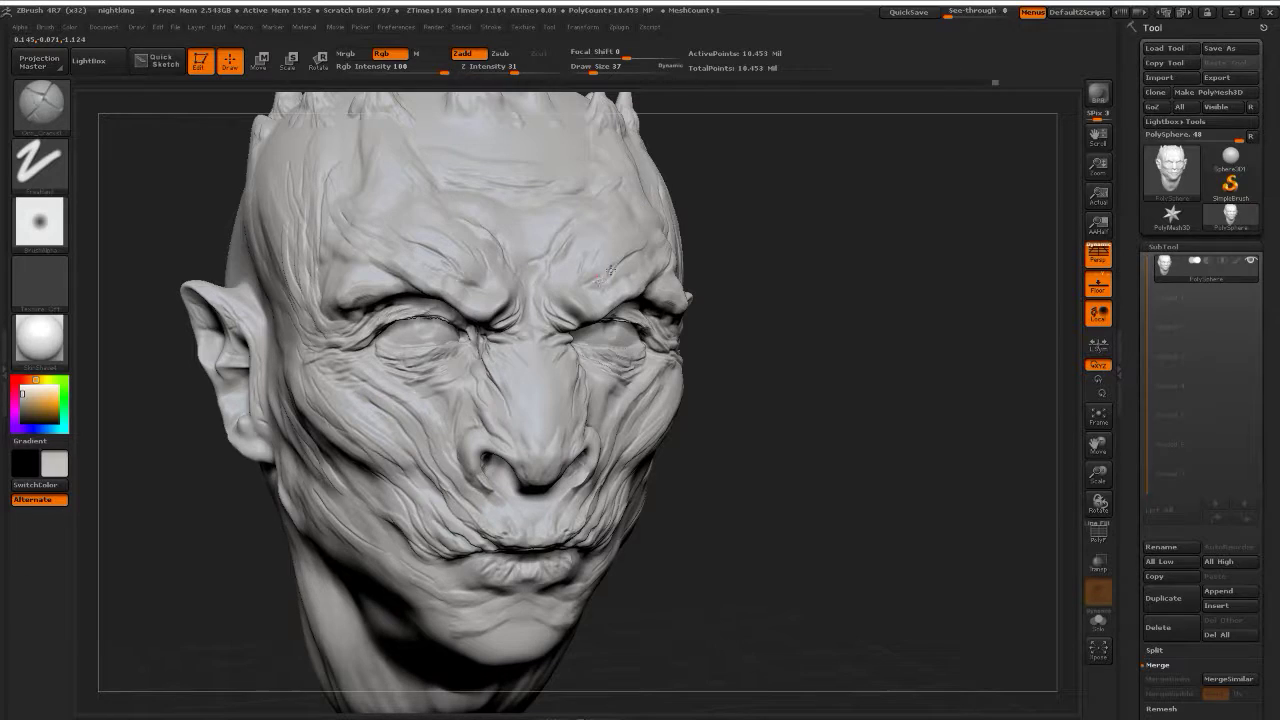
left_click_drag(742, 281, 706, 320)
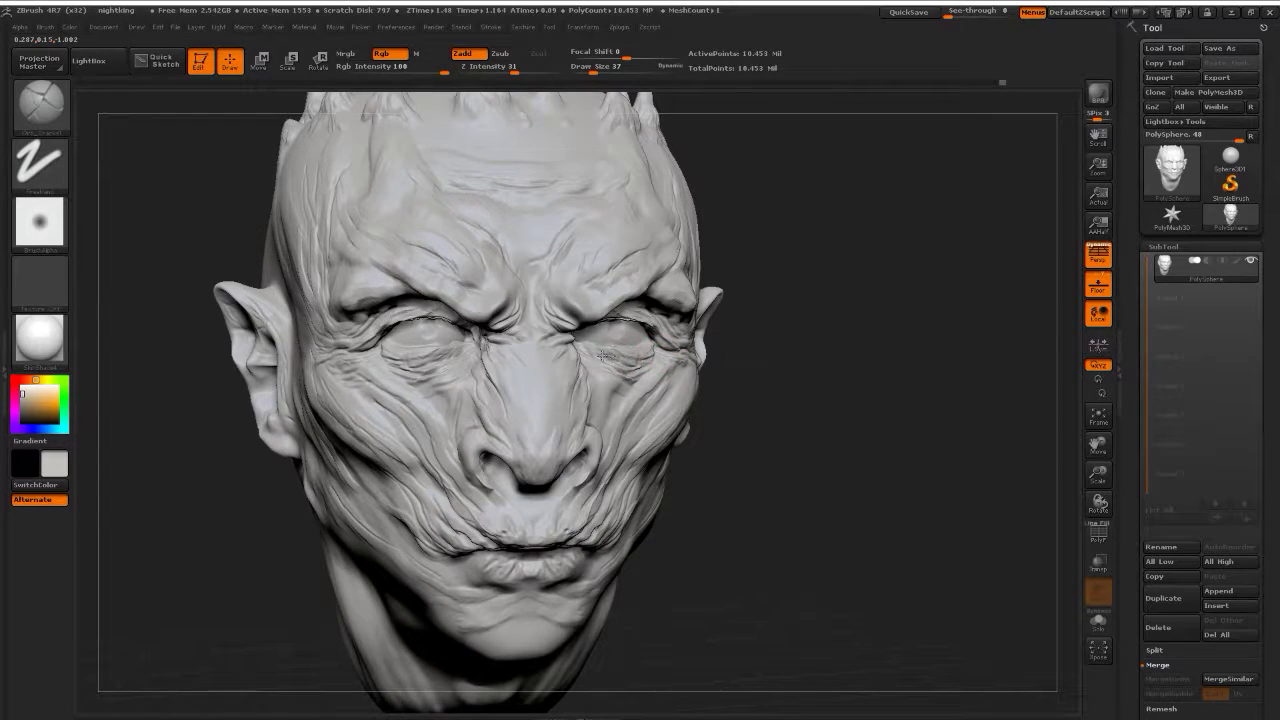
left_click_drag(608, 370, 590, 369)
left_click_drag(780, 380, 664, 376)
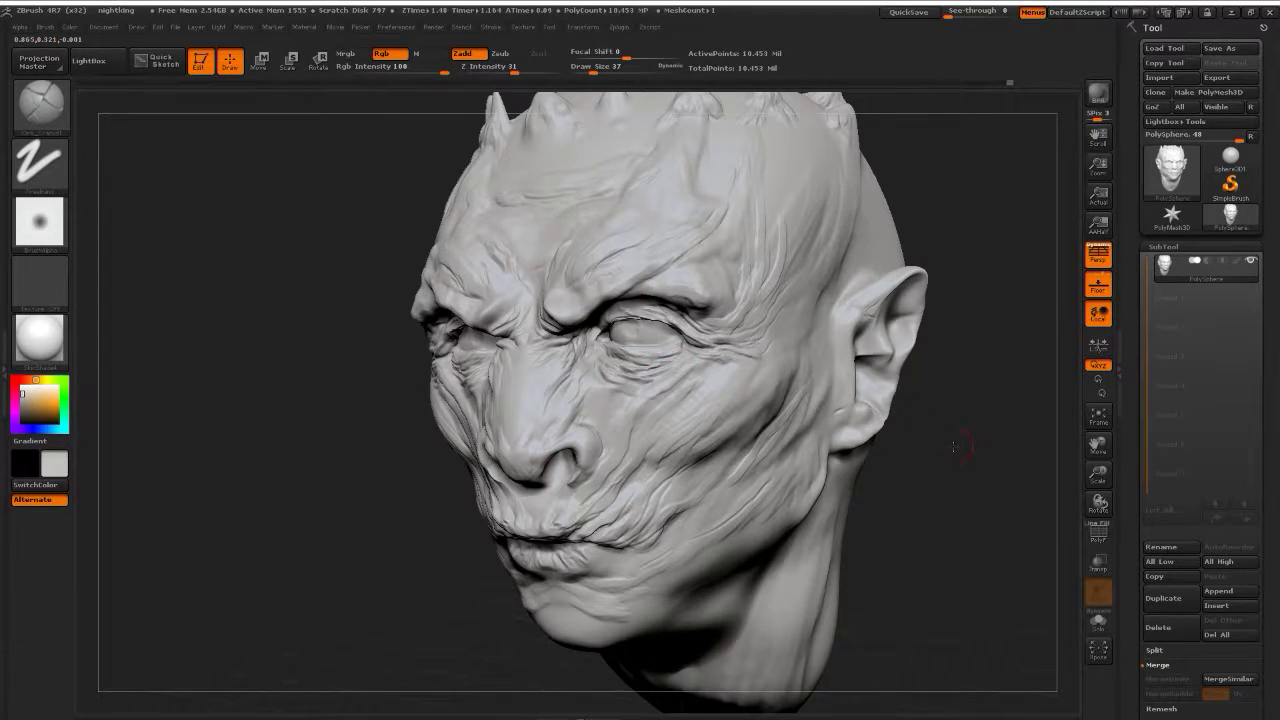
left_click_drag(954, 447, 1071, 462)
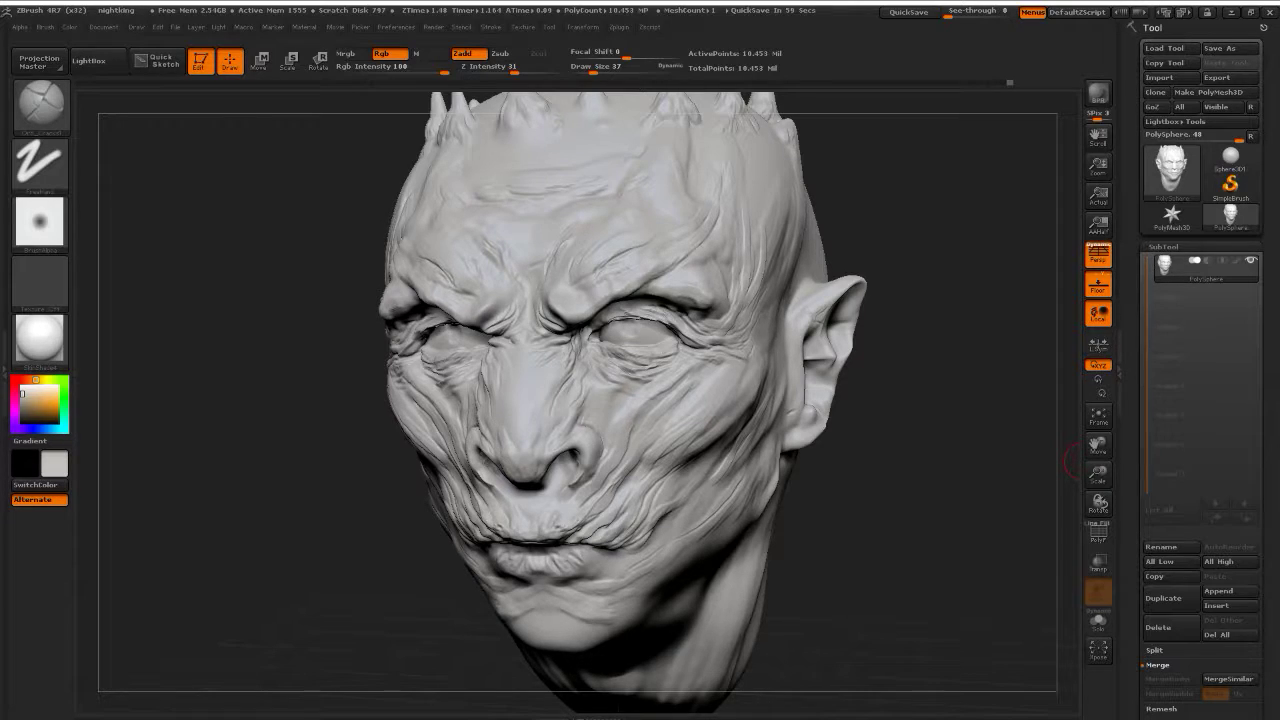
left_click_drag(967, 440, 948, 440)
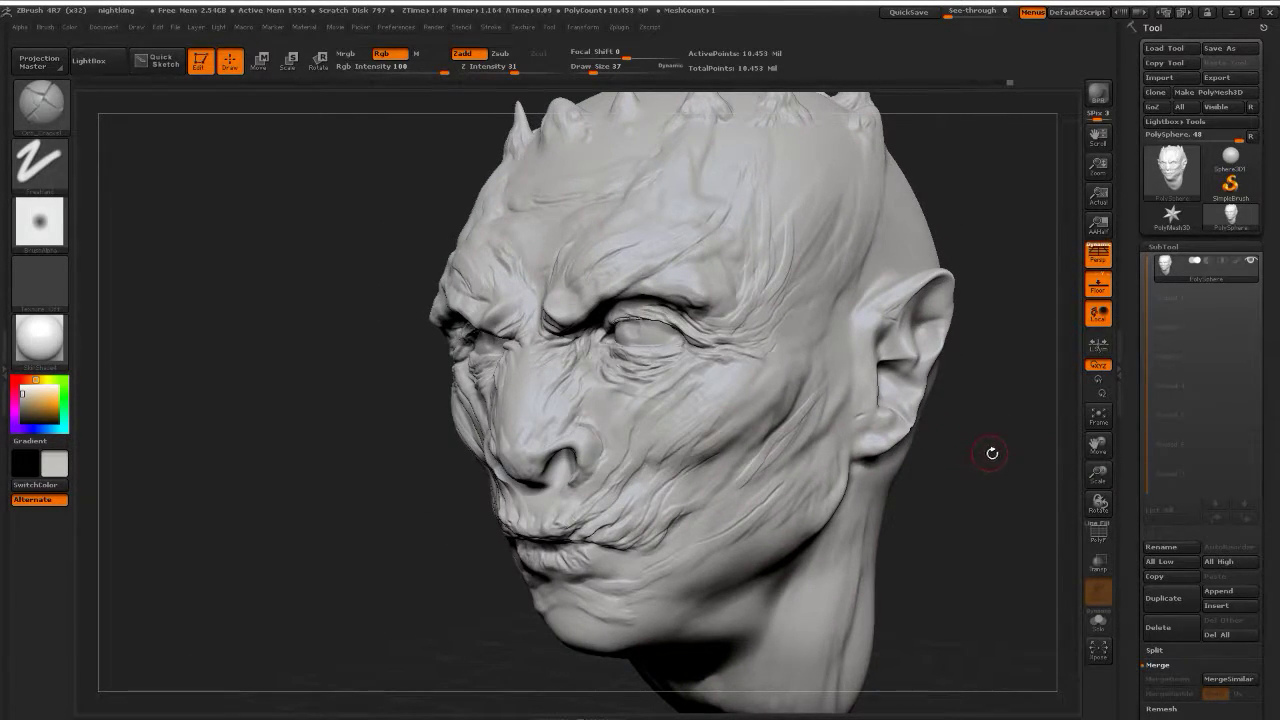
key("b")
Switch to the Move brush and enlarge it to size 89
key("s")
key("t")
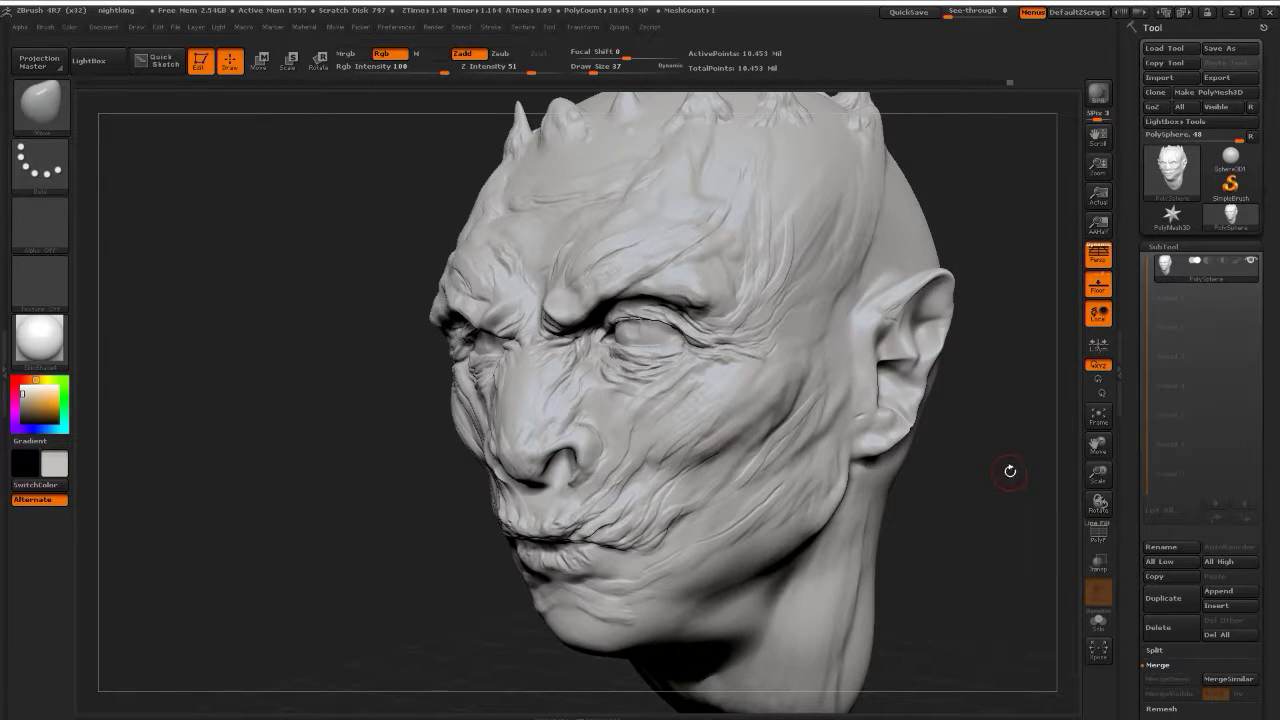
key("s")
left_click_drag(1008, 473, 1014, 474)
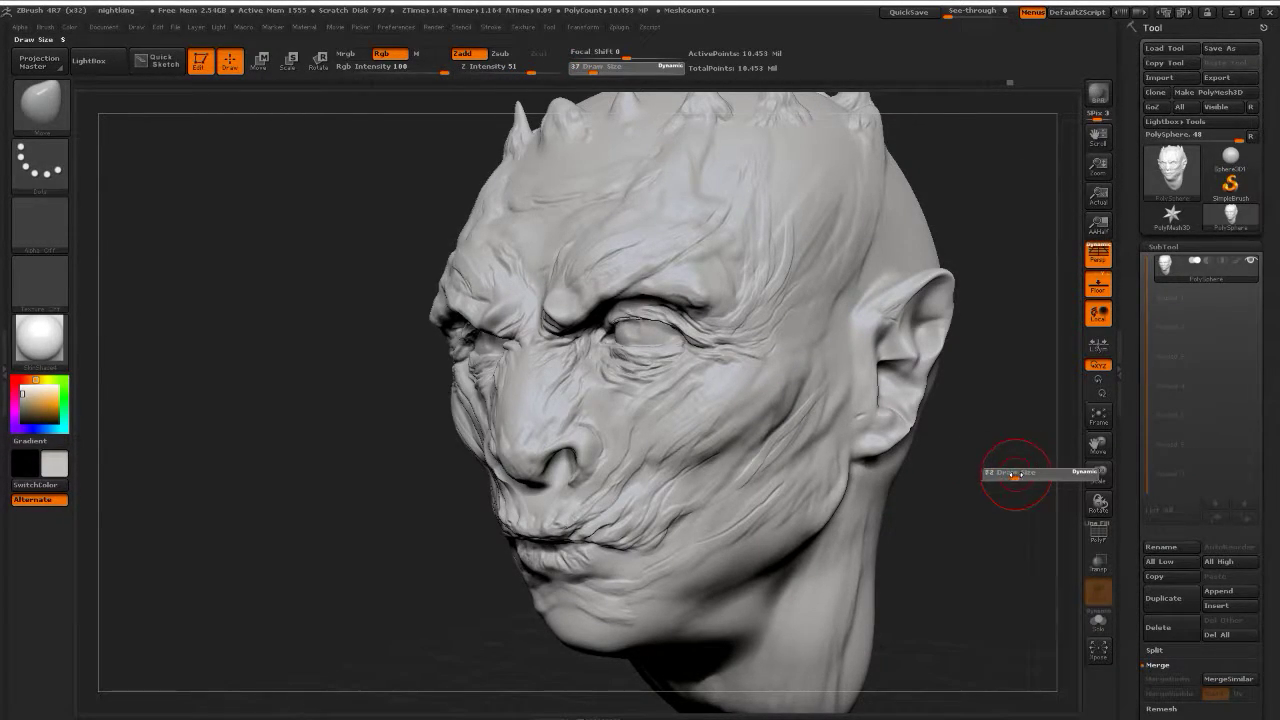
key("s")
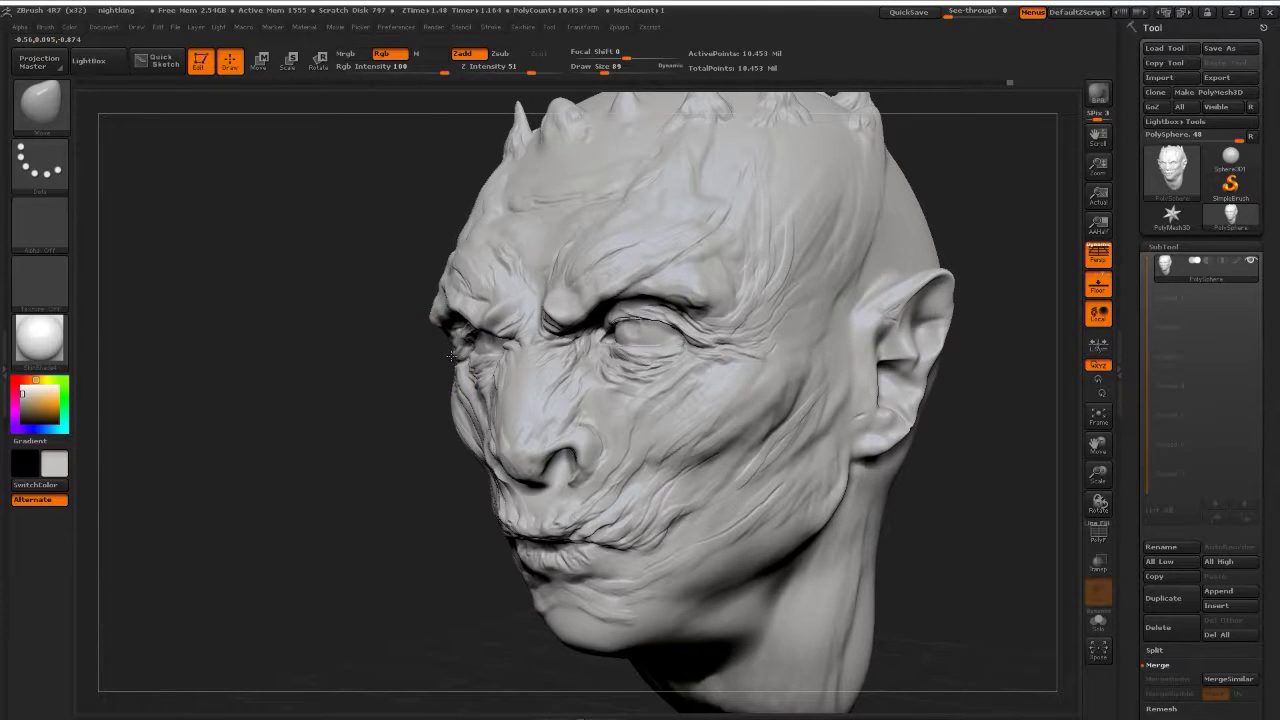
Flatten the full lips from a near-frontal view
left_click_drag(397, 371, 1063, 280)
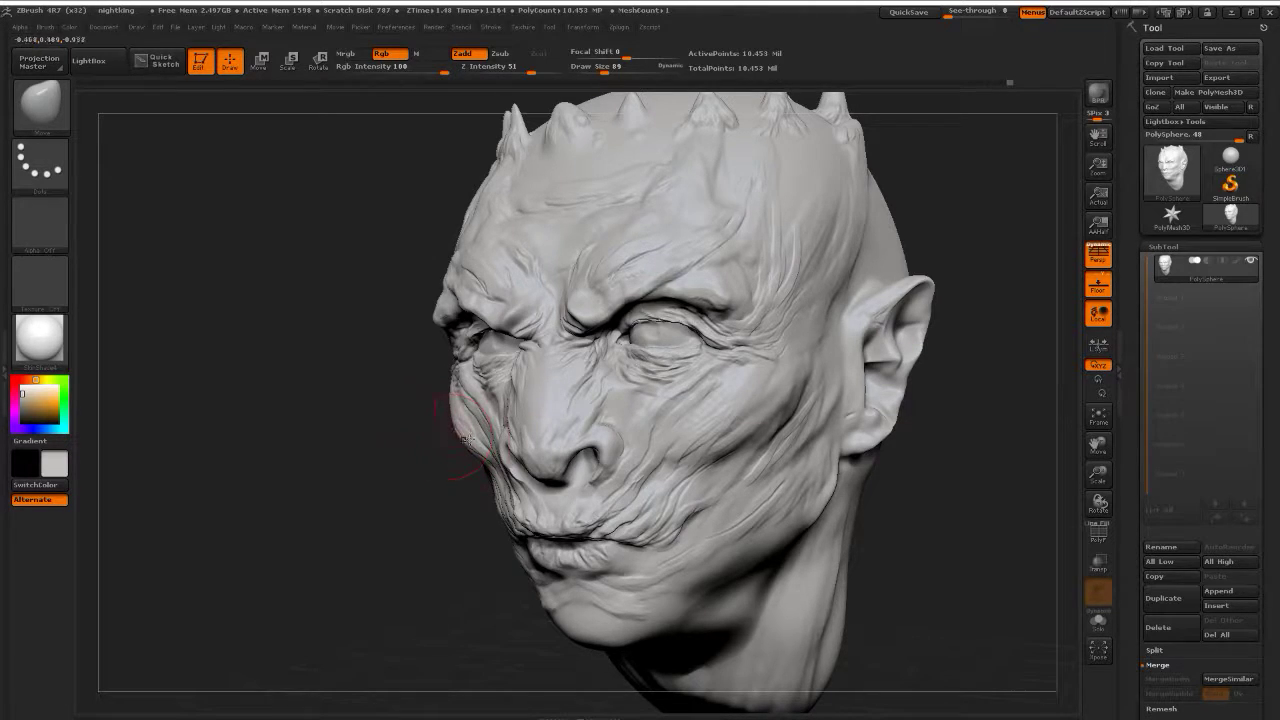
left_click_drag(405, 471, 420, 470)
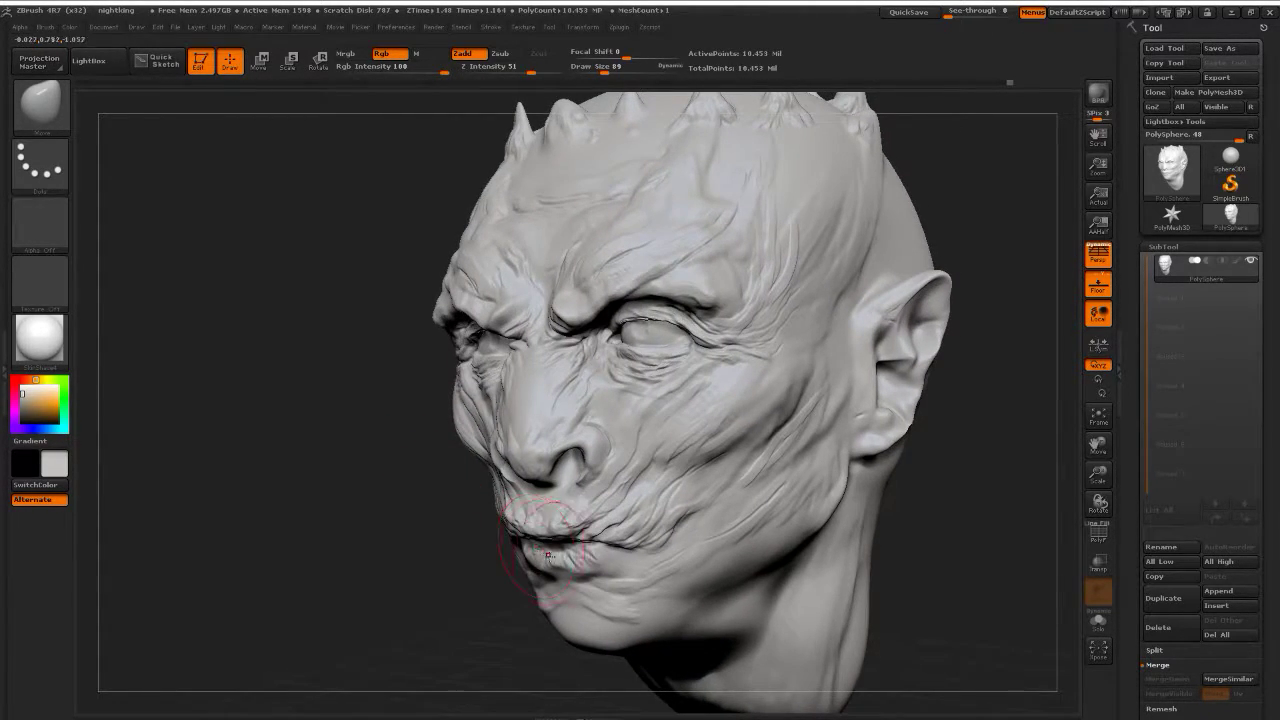
left_click_drag(537, 540, 543, 530)
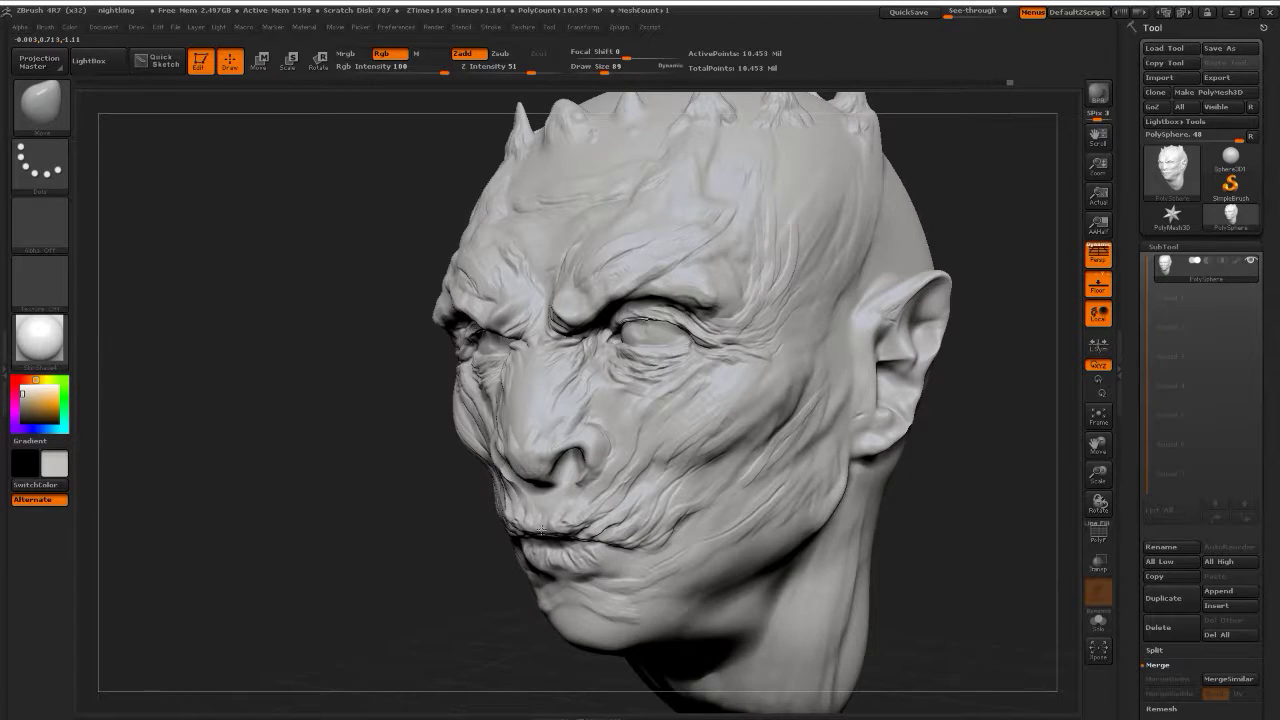
left_click_drag(417, 520, 446, 523)
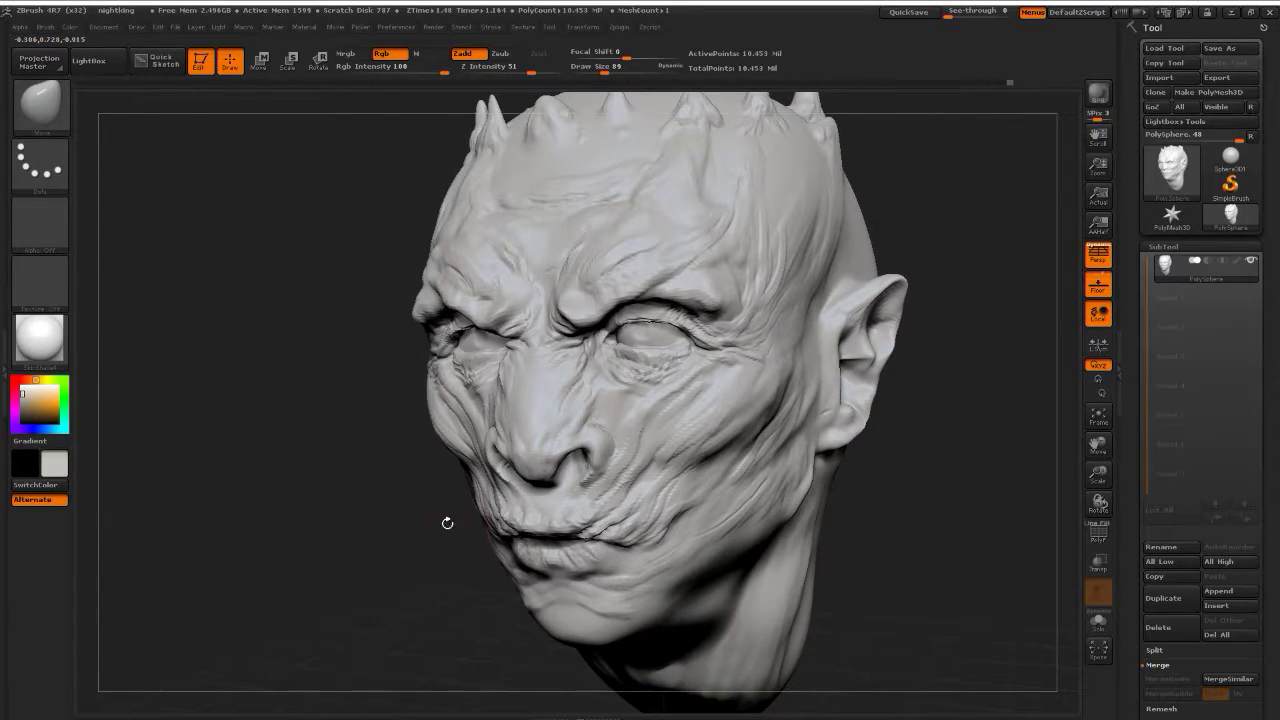
left_click_drag(1097, 458, 1097, 475)
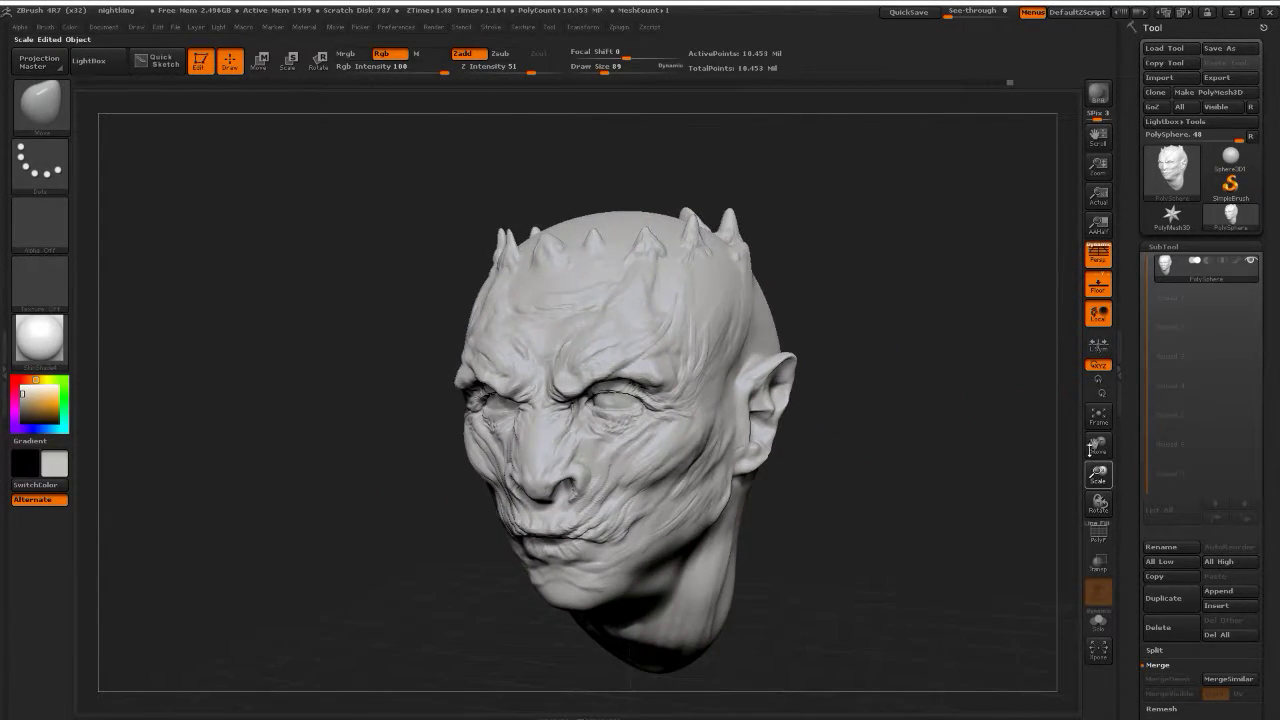
left_click_drag(906, 391, 913, 386)
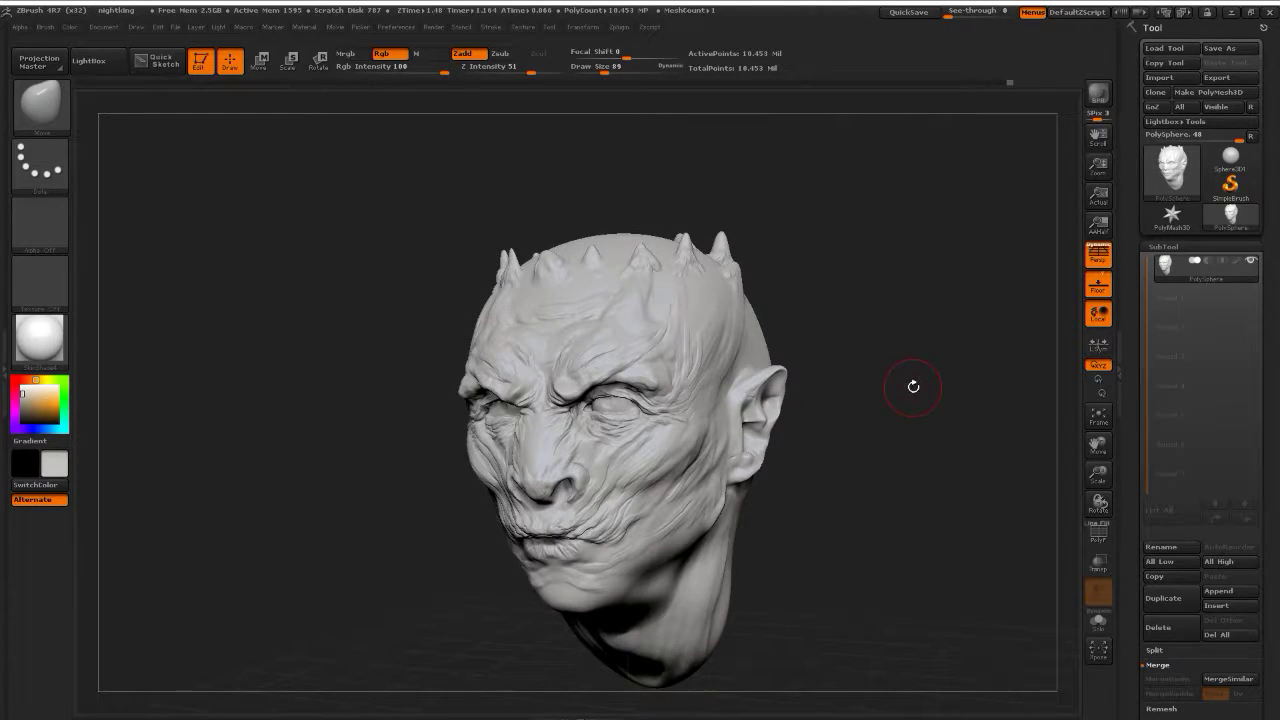
At brush size 160, smooth the head's left edge, upper skull and left cheek
key("s")
left_click(913, 372)
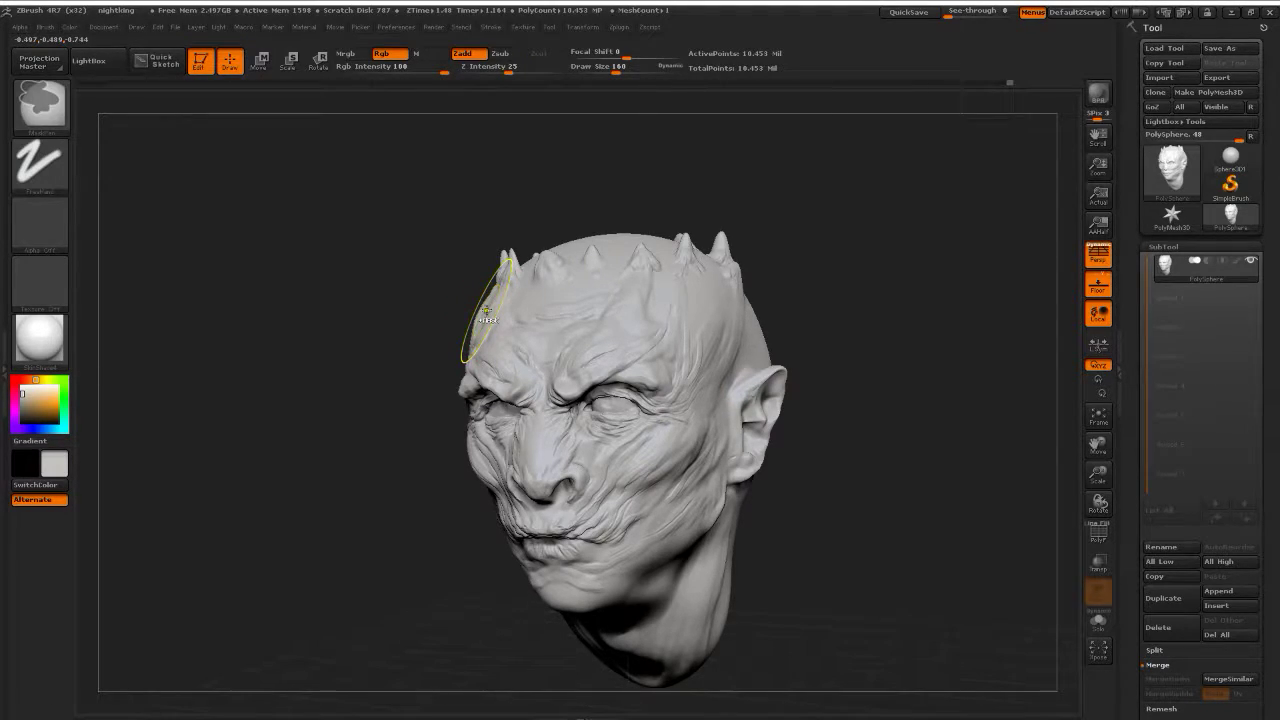
mouse_move(485, 310)
left_mouse_down("shift")
mouse_move(500, 259)
mouse_move(490, 266)
left_mouse_up("shift")
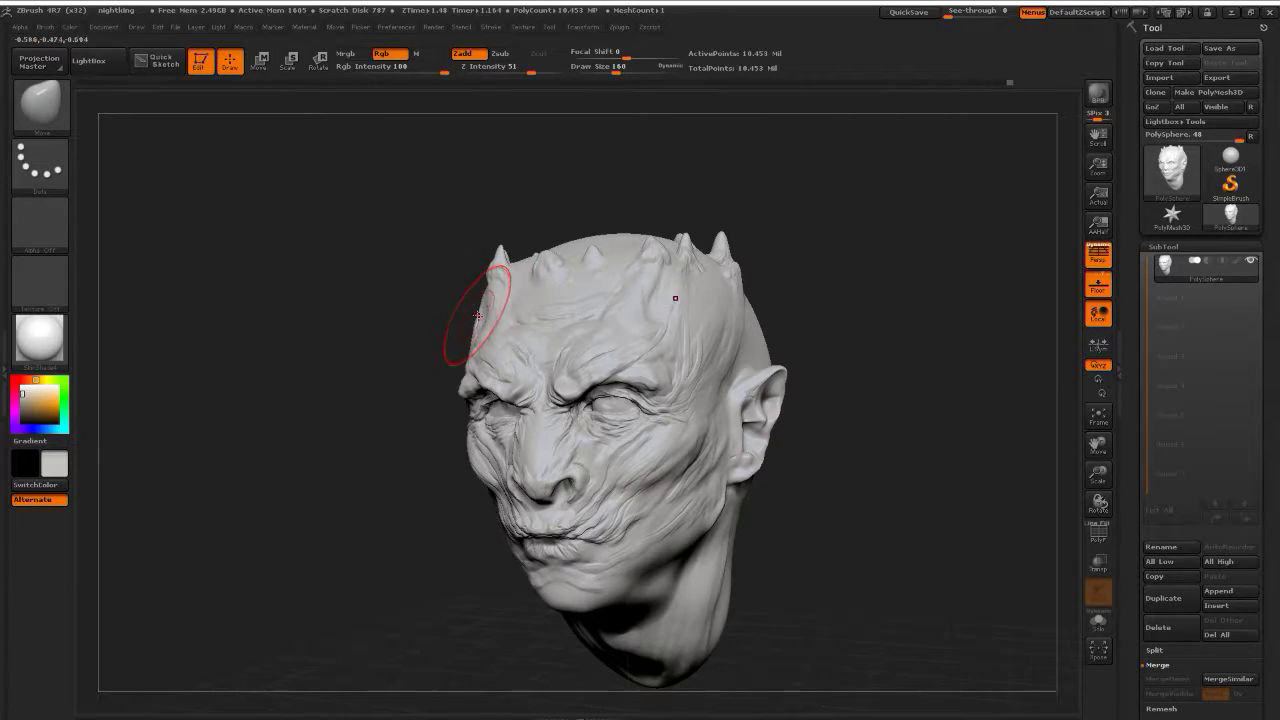
left_click_drag(470, 315, 540, 318)
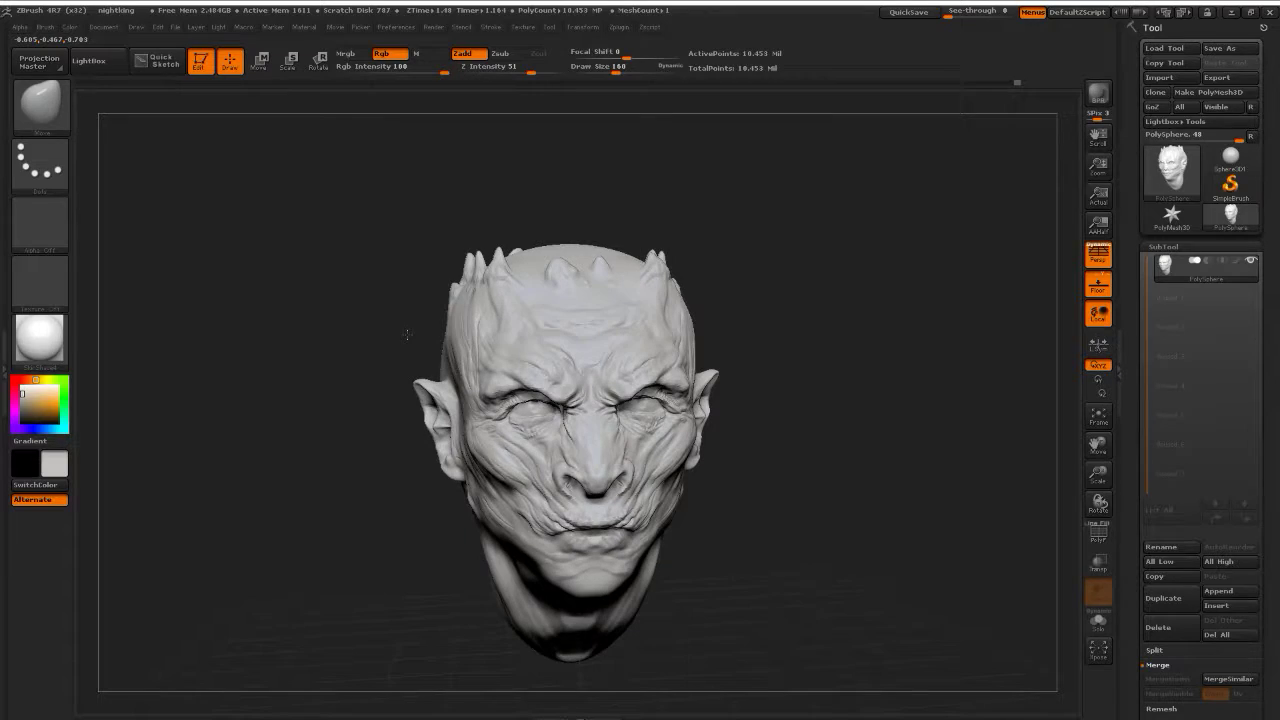
mouse_move(464, 326)
left_mouse_down("shift")
mouse_move(456, 285)
mouse_move(440, 346)
mouse_move(432, 255)
left_mouse_up("shift")
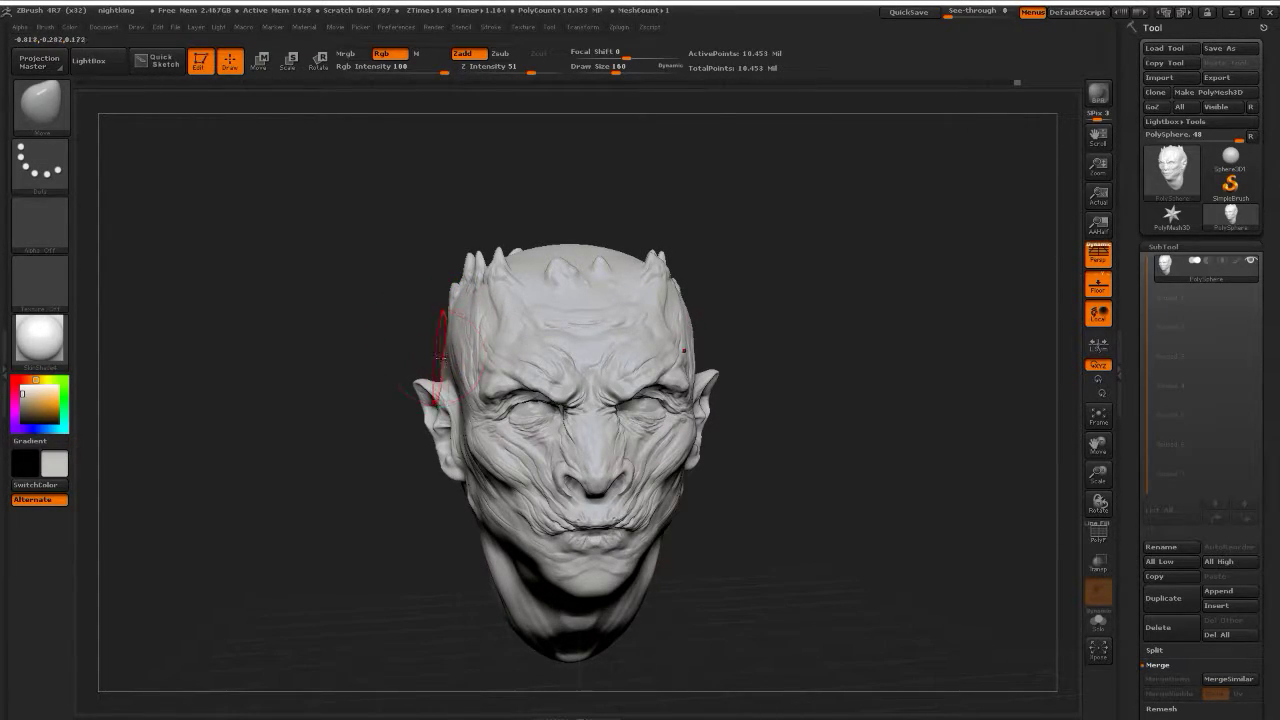
mouse_move(745, 325)
left_mouse_down()
mouse_move(797, 301)
mouse_move(760, 346)
left_mouse_up()
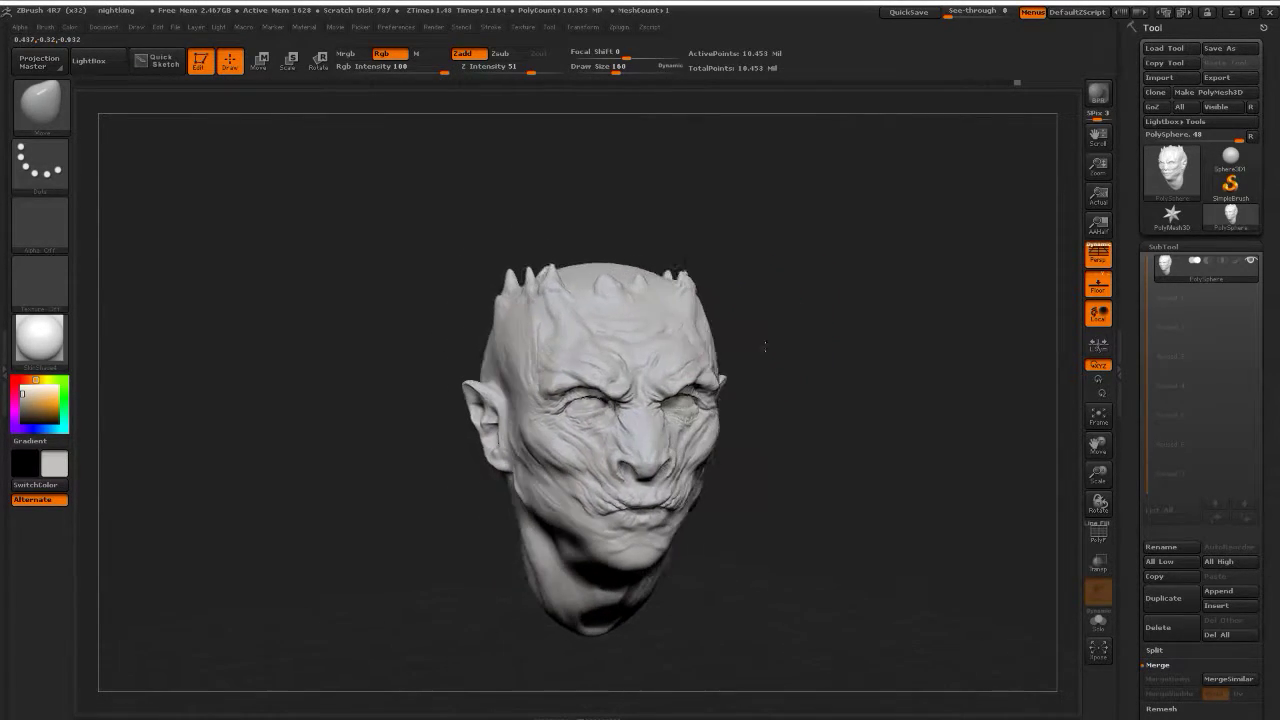
mouse_move(514, 470)
left_mouse_down("shift")
mouse_move(530, 447)
mouse_move(512, 480)
left_mouse_up("shift")
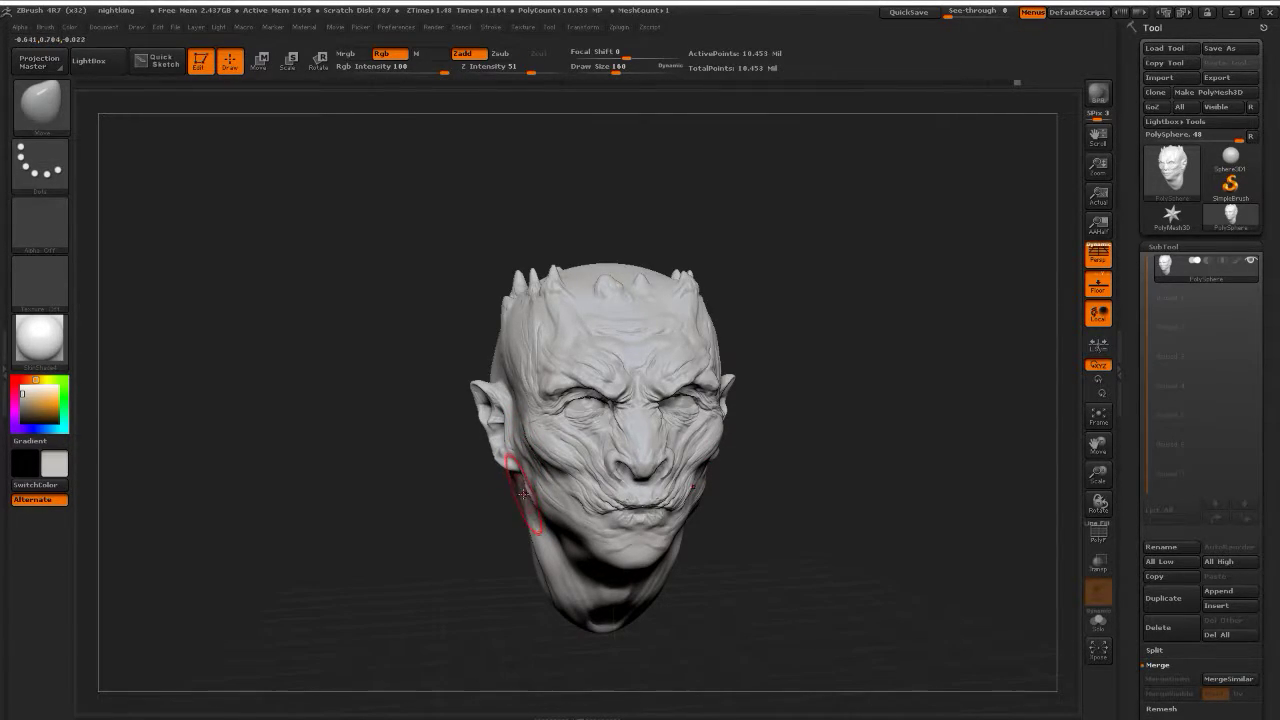
left_click_drag(449, 509, 488, 505)
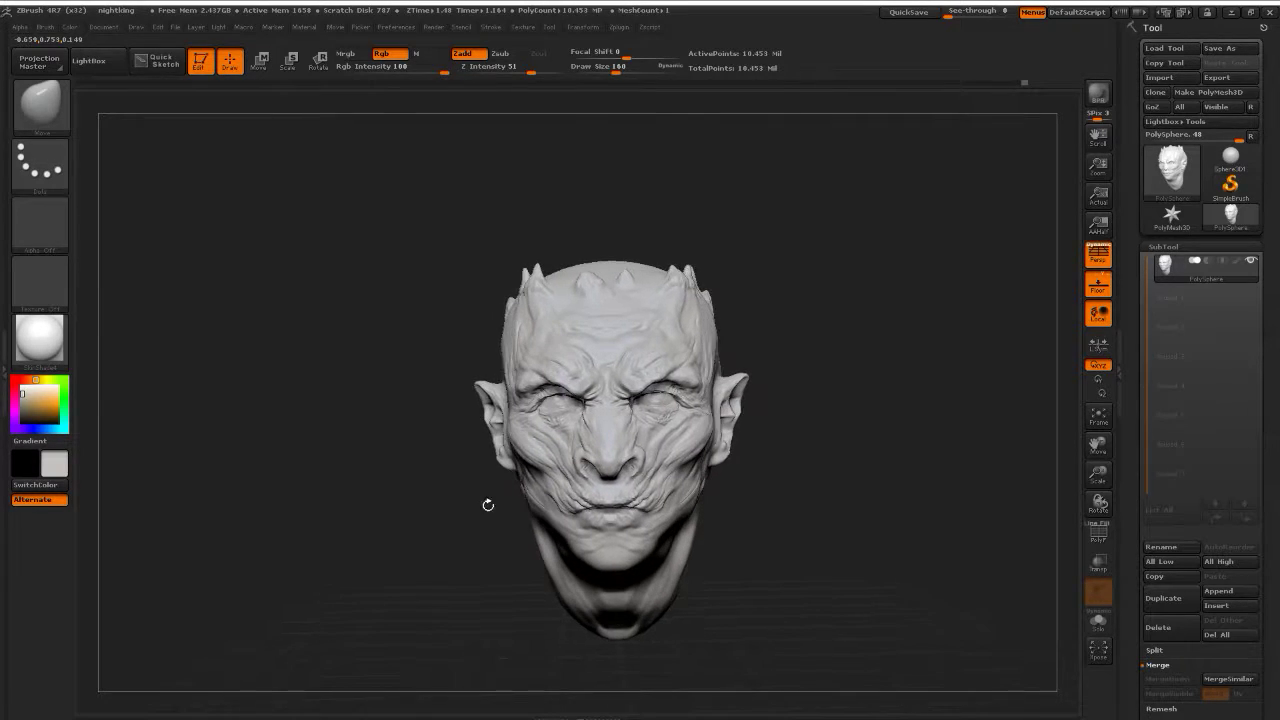
Reshape both ear tips symmetrically, then crease the chin at brush size 113
mouse_move(814, 423)
left_mouse_down()
mouse_move(760, 440)
mouse_move(812, 423)
left_mouse_up()
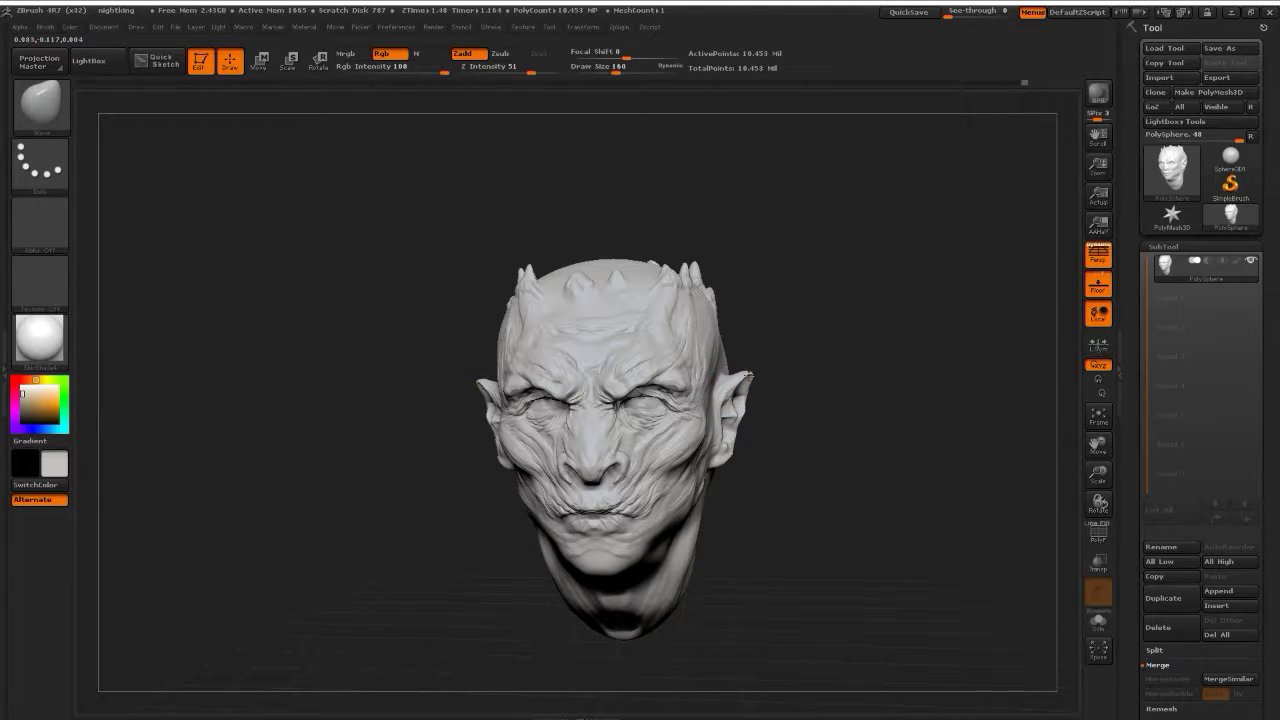
mouse_move(749, 375)
left_mouse_down()
mouse_move(828, 357)
mouse_move(850, 337)
left_mouse_up()
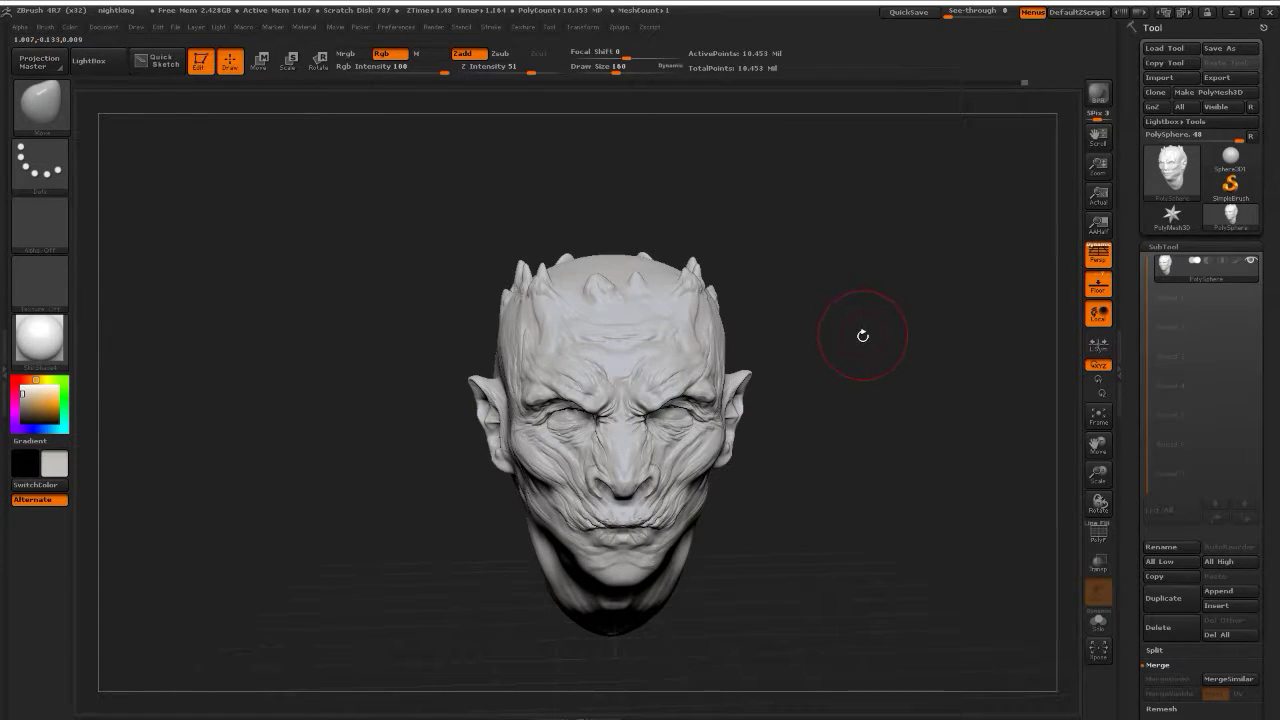
key("s")
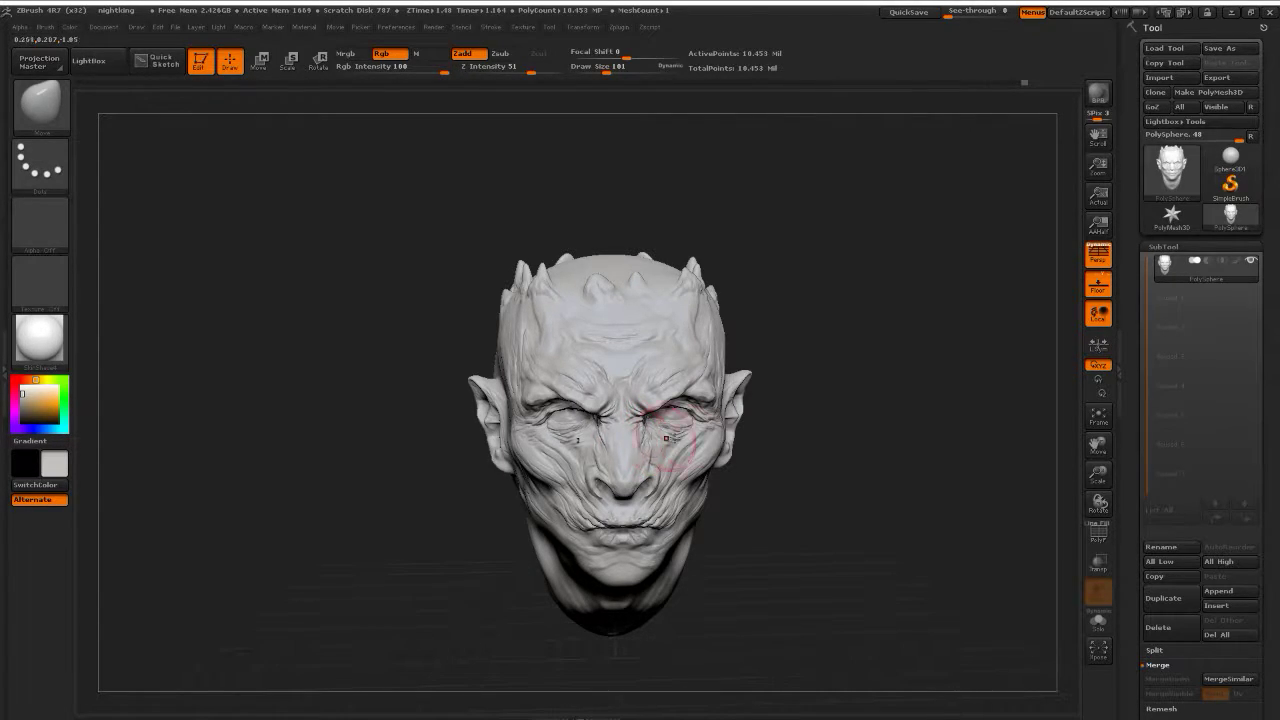
mouse_move(805, 452)
left_mouse_down()
mouse_move(808, 434)
mouse_move(717, 537)
left_mouse_up()
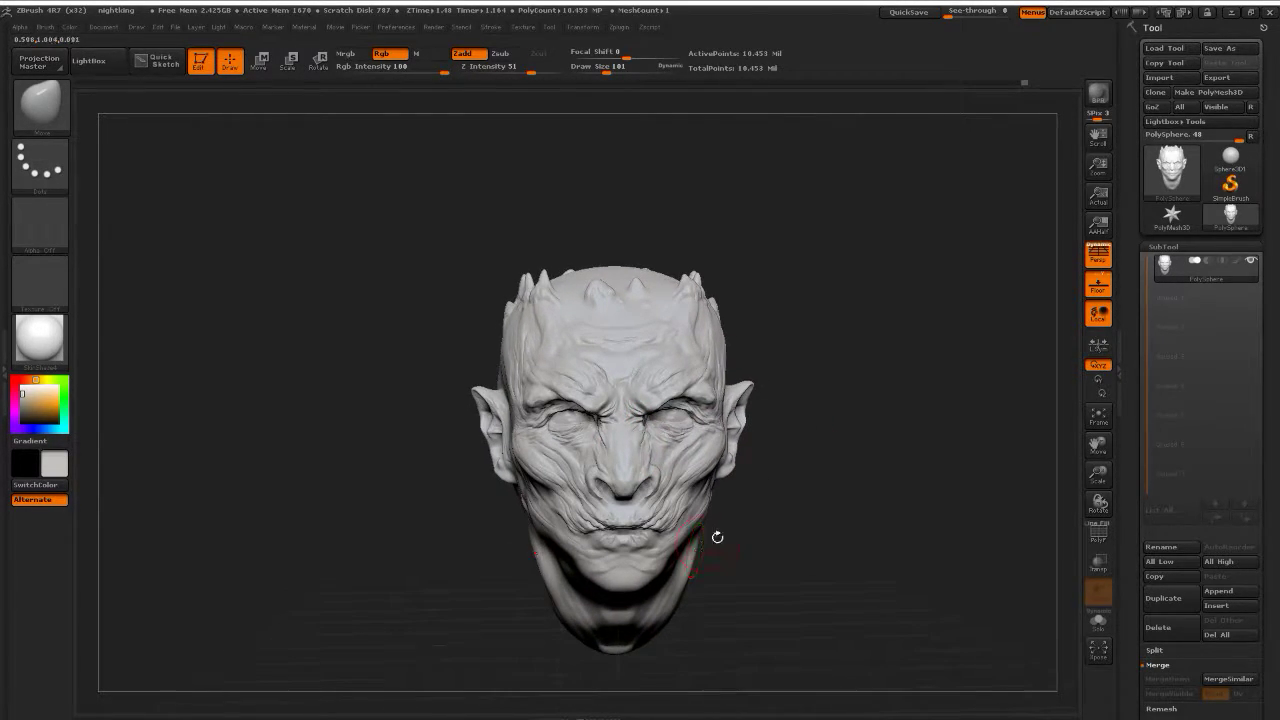
key("s")
left_click_drag(830, 472, 845, 472)
left_click_drag(617, 590, 617, 584)
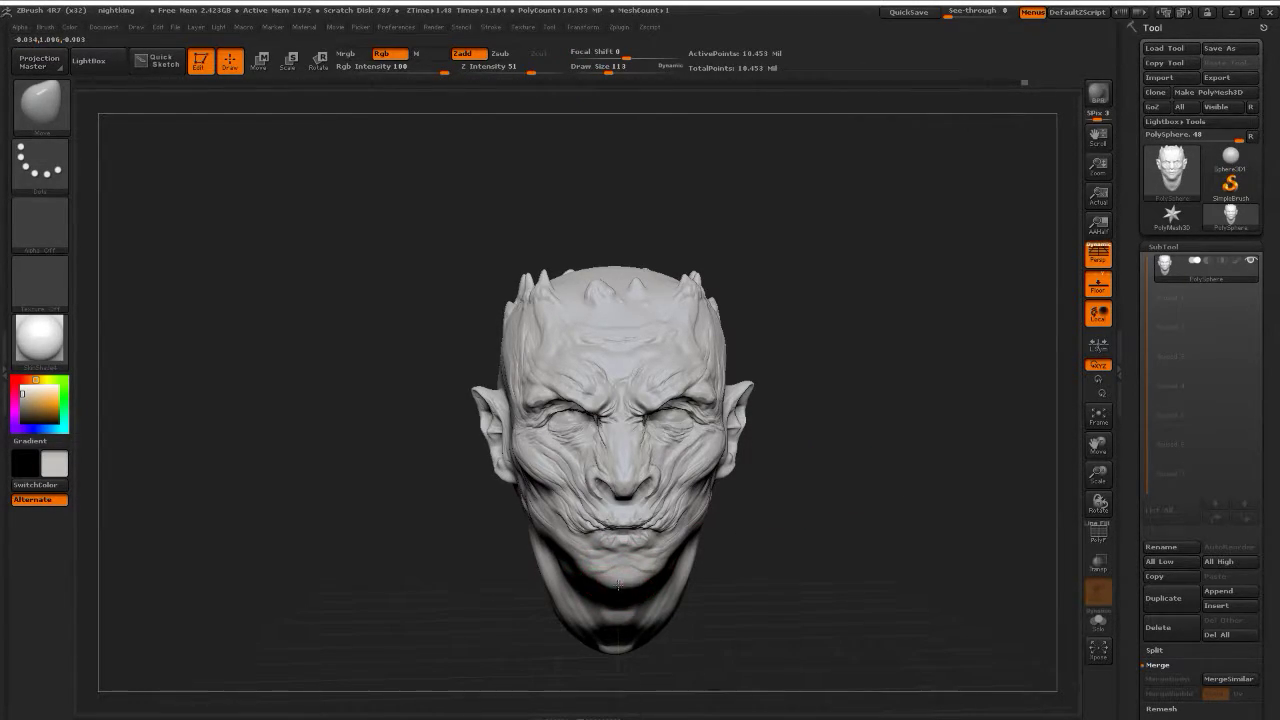
Turn the head into a right-facing three-quarter profile and bring up the brush library
mouse_move(822, 490)
left_mouse_down()
mouse_move(811, 488)
mouse_move(829, 480)
left_mouse_up()
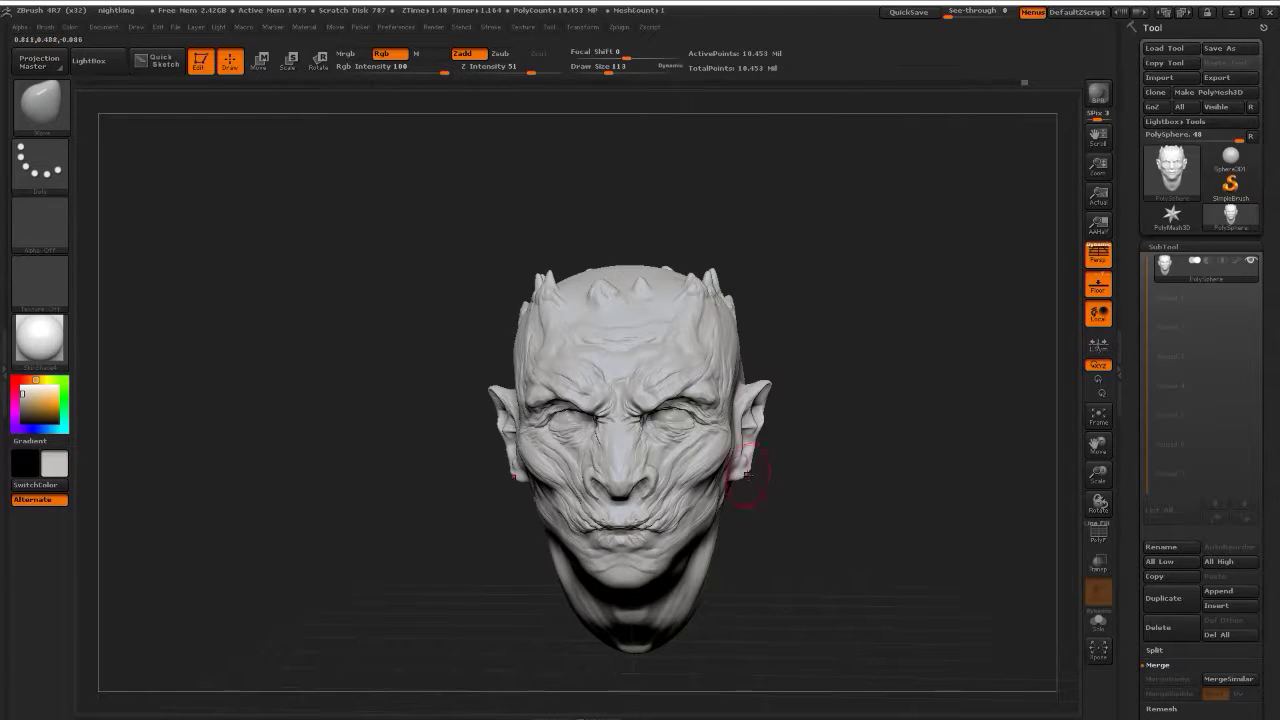
left_click_drag(830, 464, 828, 451)
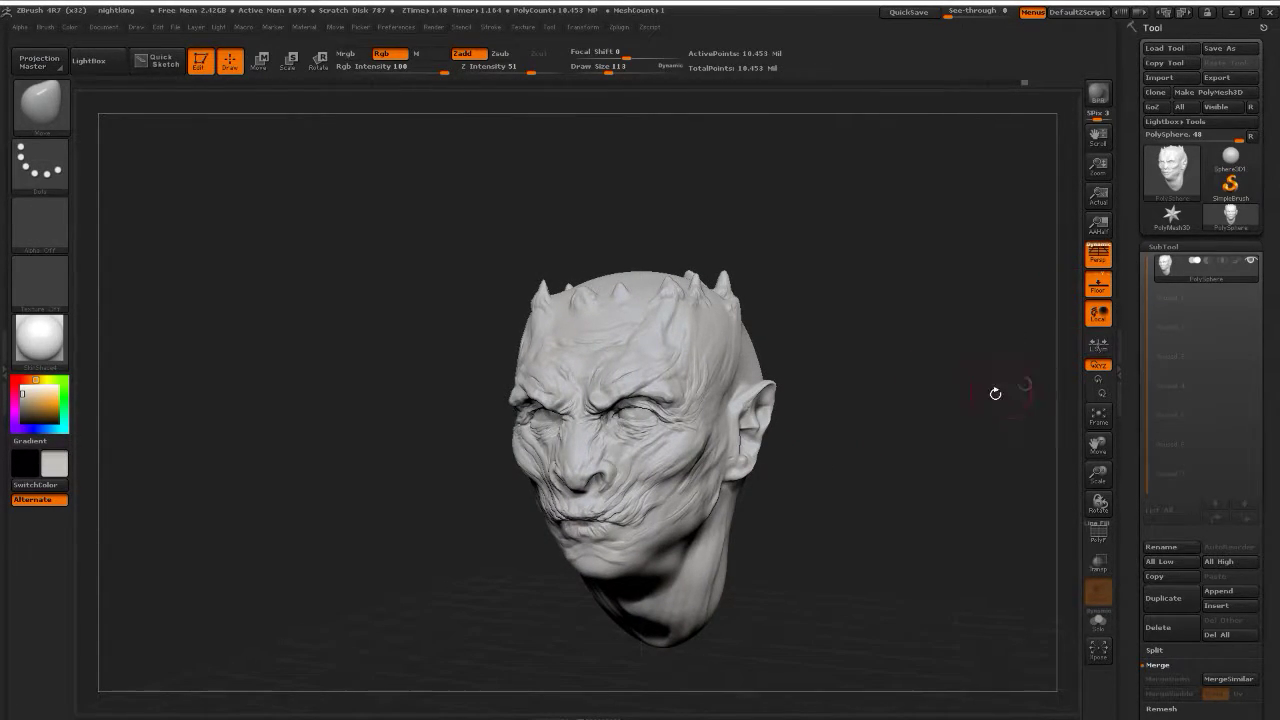
mouse_move(994, 391)
left_mouse_down()
mouse_move(935, 399)
mouse_move(1119, 562)
left_mouse_up()
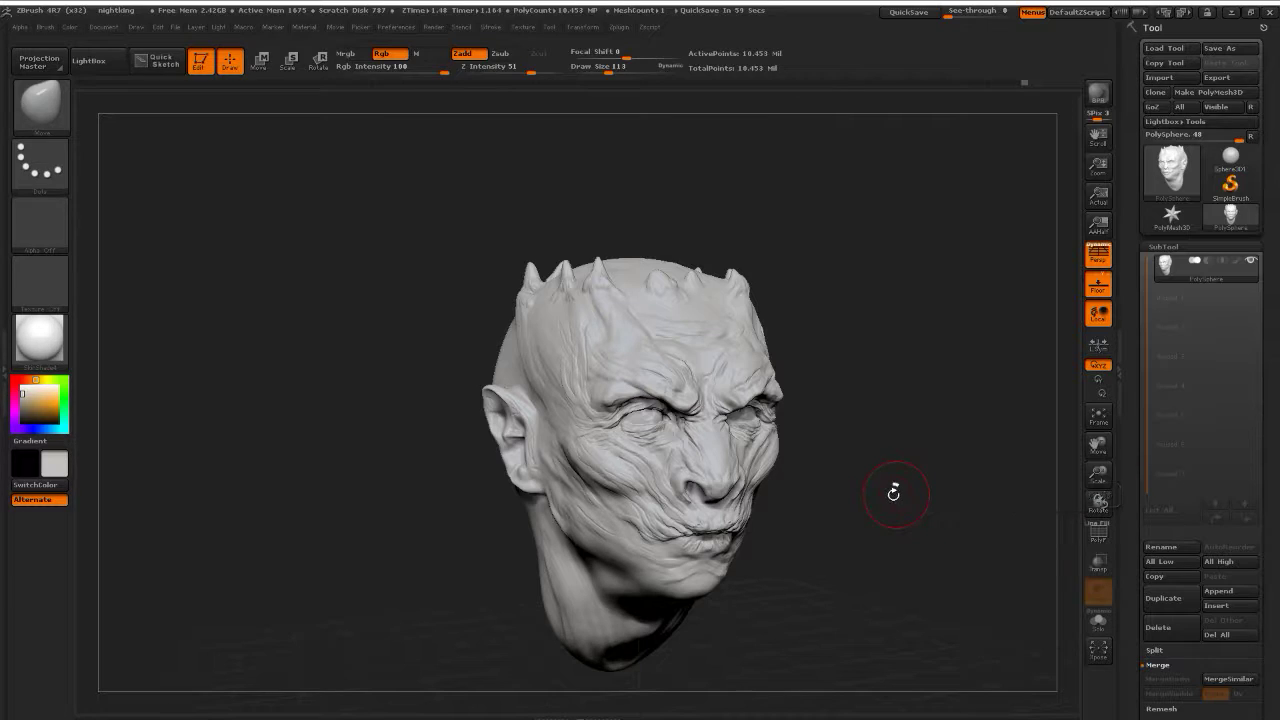
left_click_drag(837, 439, 700, 386)
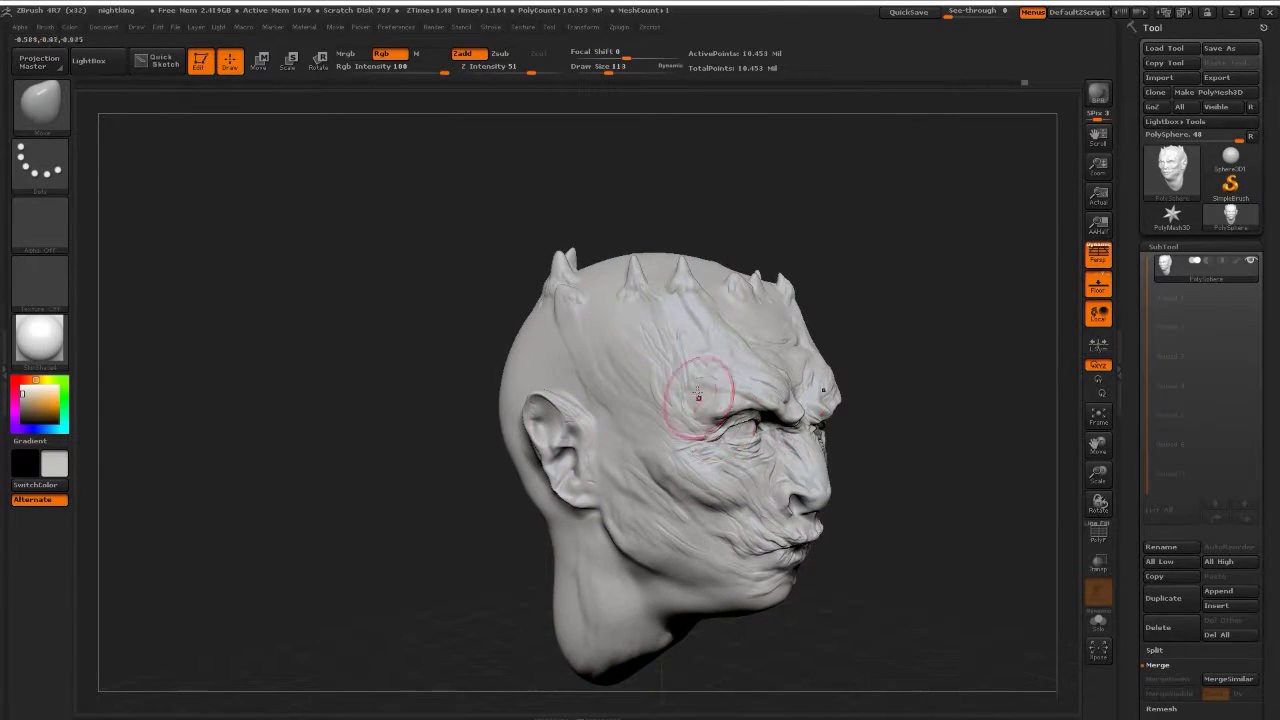
left_click(40, 104)
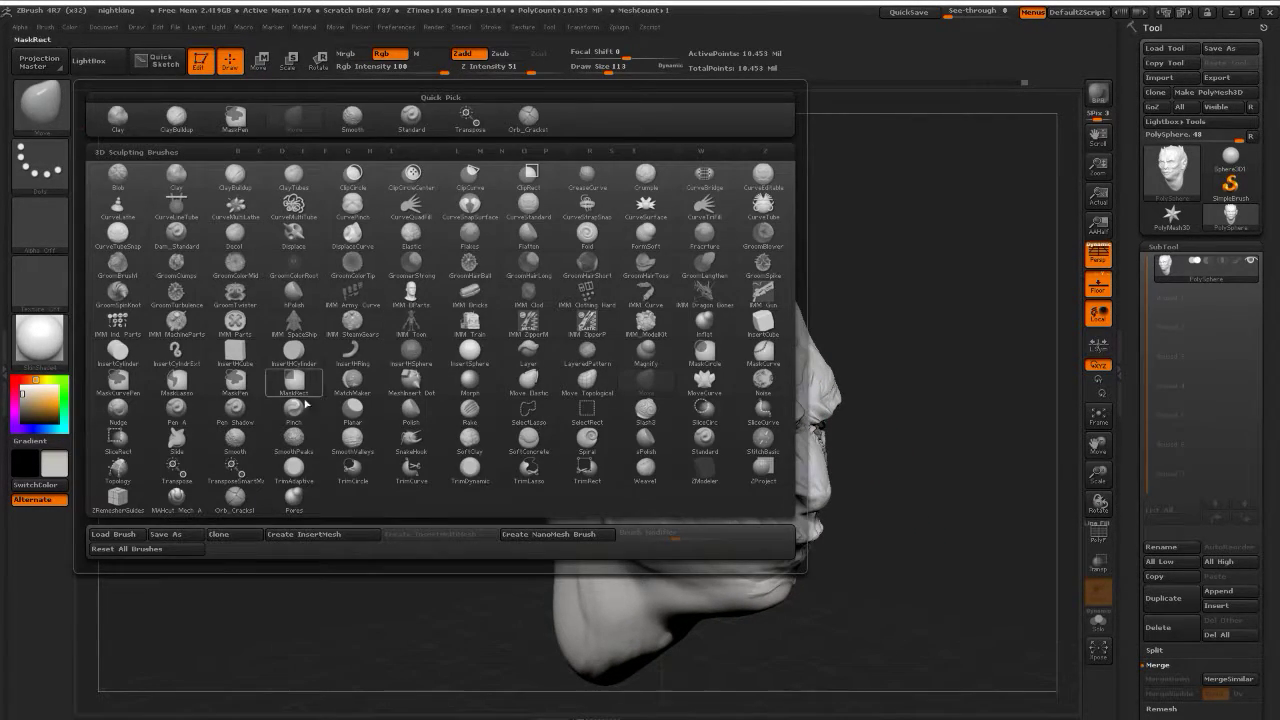
Select Orb_Cracks1 as the active sculpting brush
left_click(252, 497)
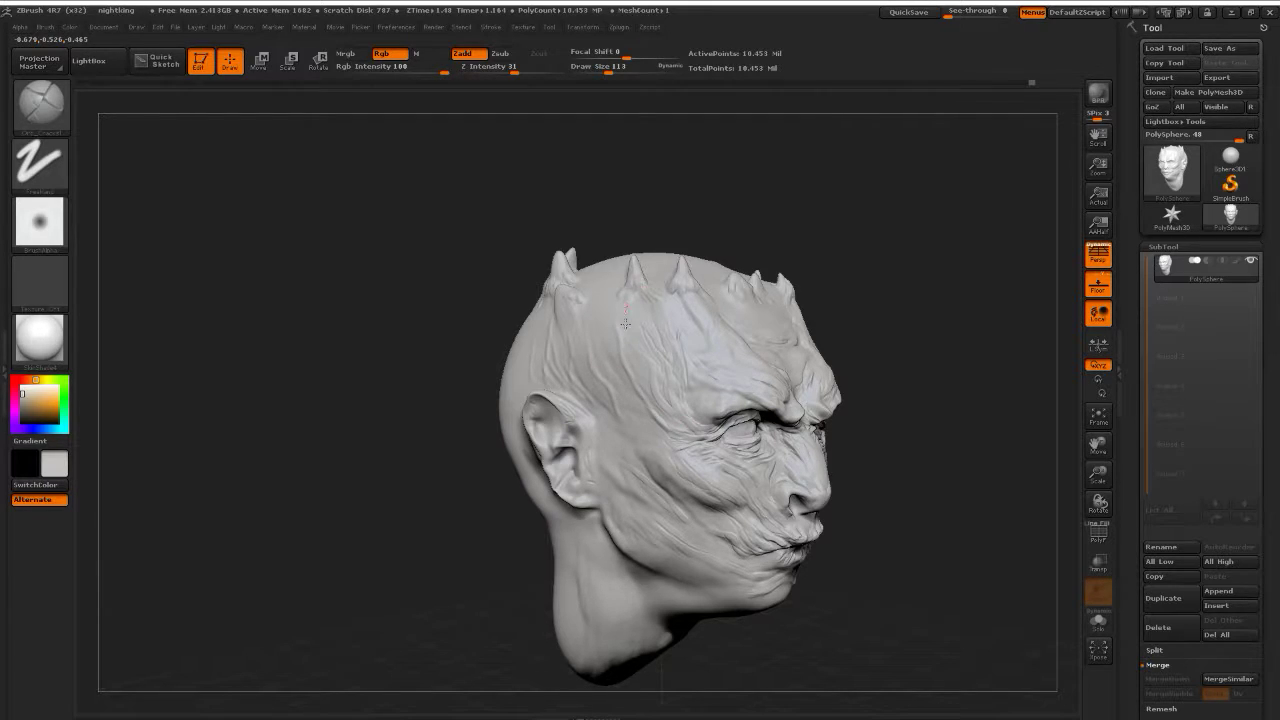
Switch to the Move brush at size 214 and push the brow into shape
left_click_drag(422, 442, 470, 430)
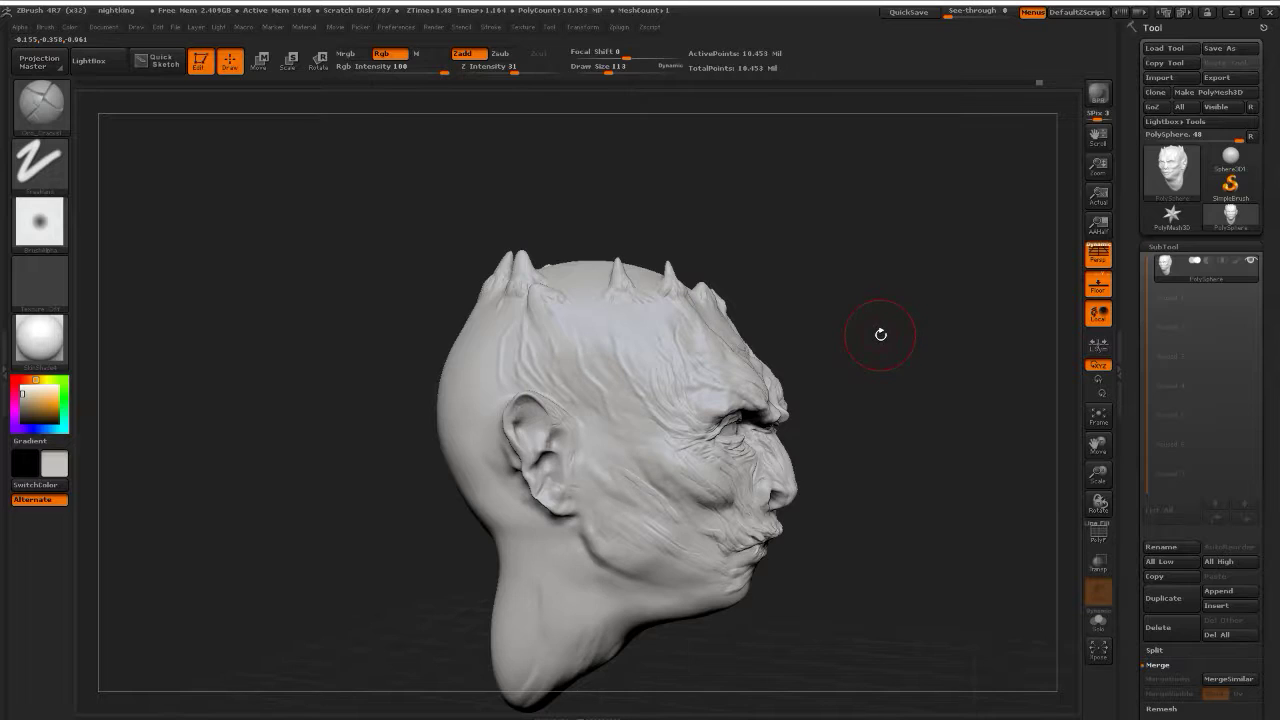
key("b")
key("m")
key("v")
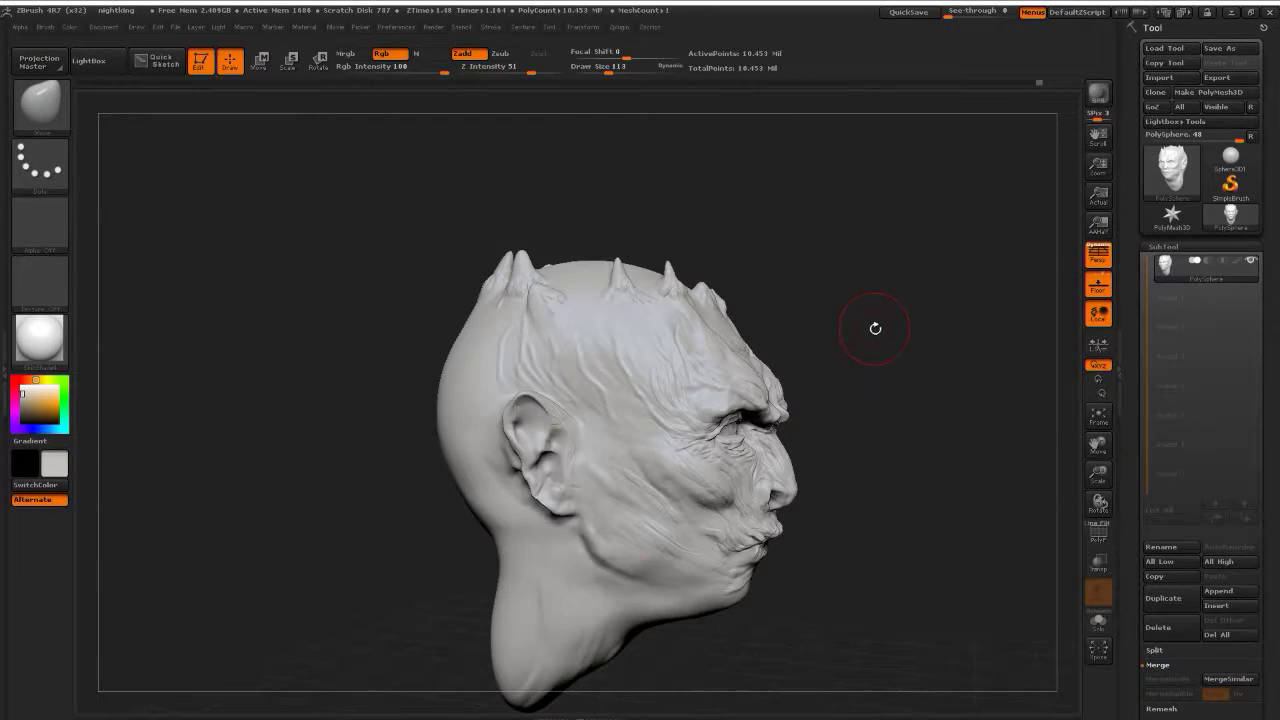
type("s214")
key("Return")
mouse_move(746, 326)
left_mouse_down()
mouse_move(724, 295)
mouse_move(734, 263)
mouse_move(680, 285)
left_mouse_up()
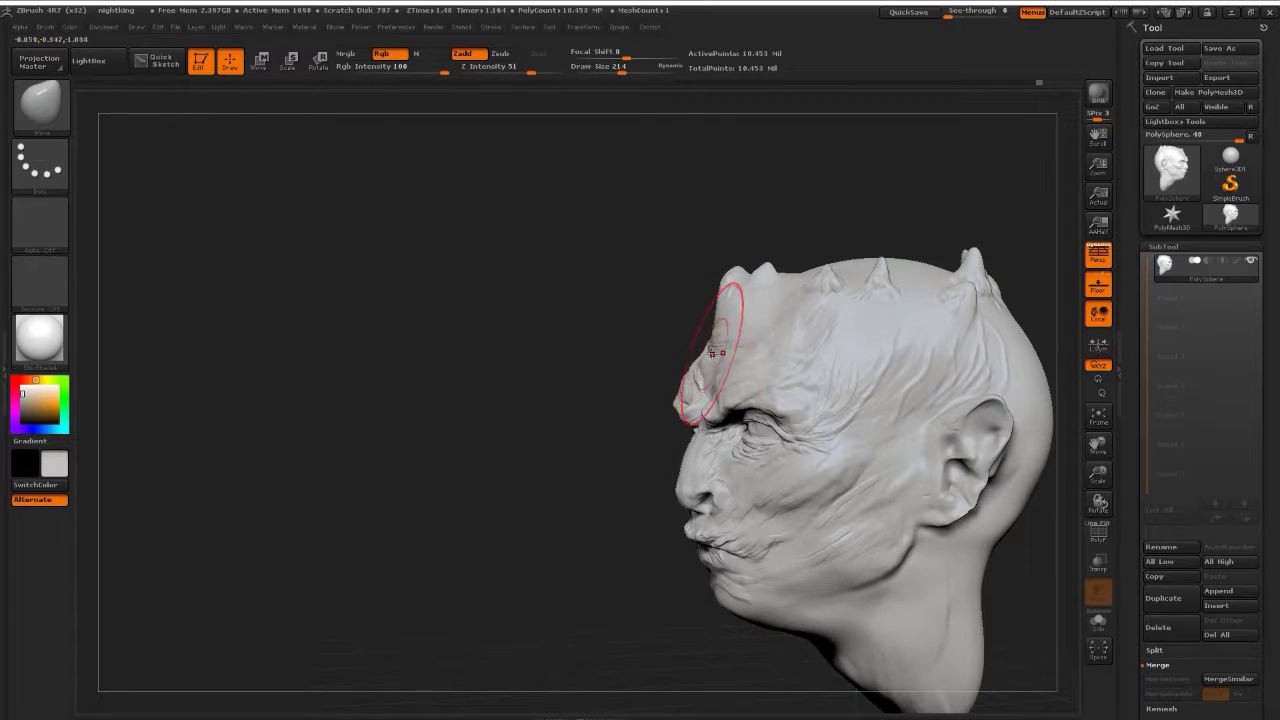
Enlarge and reshape the forehead horns at brush size 165, ending on a front view
mouse_move(657, 351)
left_mouse_down()
mouse_move(740, 350)
mouse_move(728, 362)
mouse_move(757, 271)
left_mouse_up()
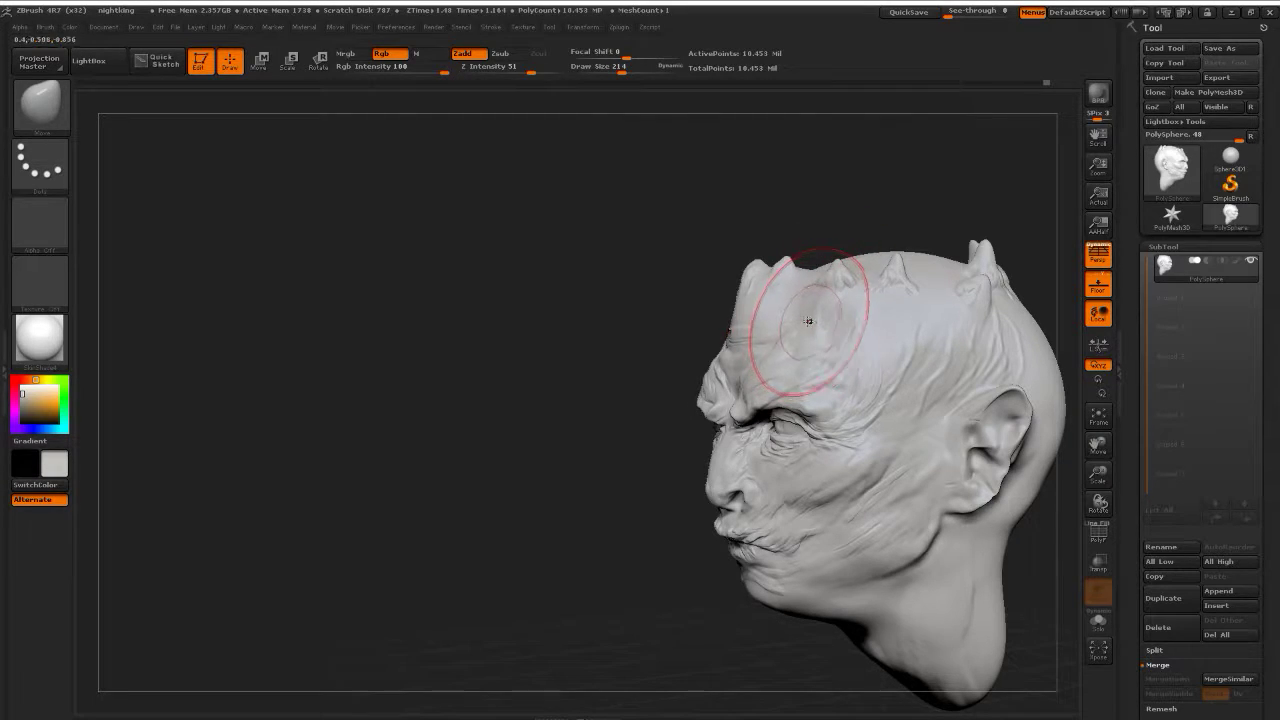
mouse_move(735, 320)
left_mouse_down()
mouse_move(721, 333)
mouse_move(715, 300)
left_mouse_up()
key("s")
left_click_drag(912, 303, 886, 303)
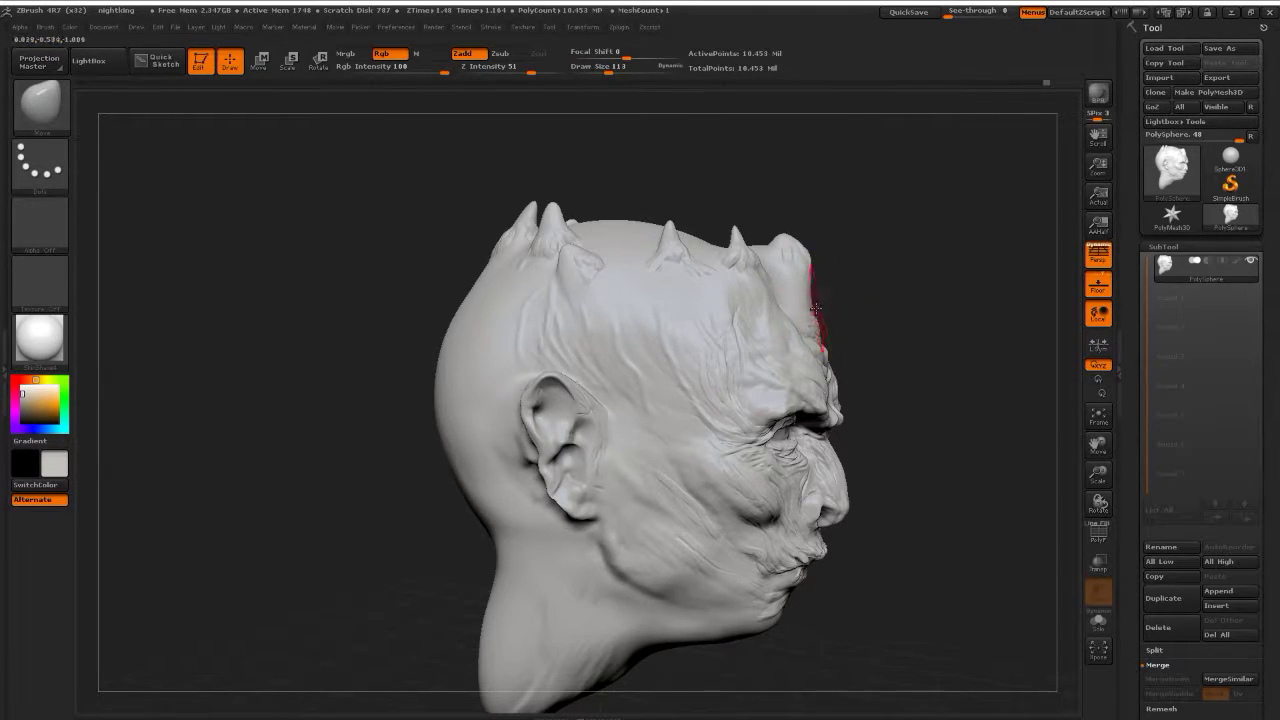
left_click_drag(880, 223, 779, 255)
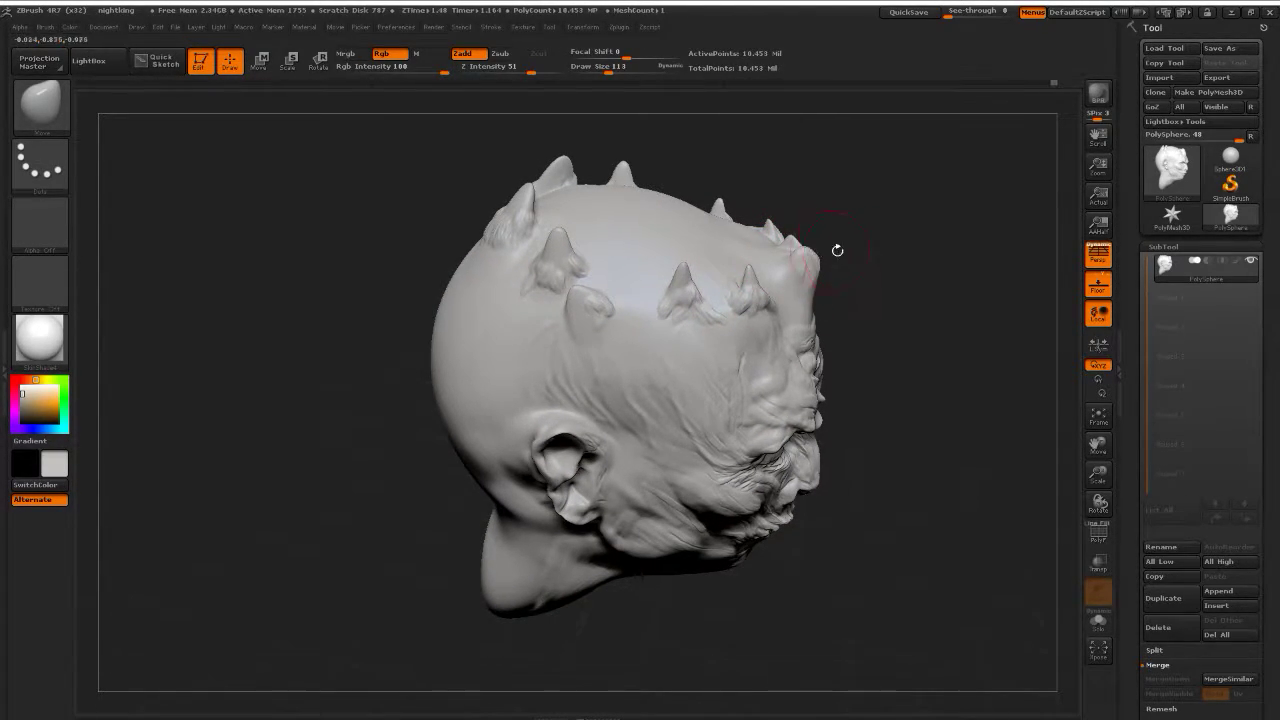
mouse_move(837, 251)
left_mouse_down()
mouse_move(864, 250)
mouse_move(820, 245)
mouse_move(809, 267)
left_mouse_up()
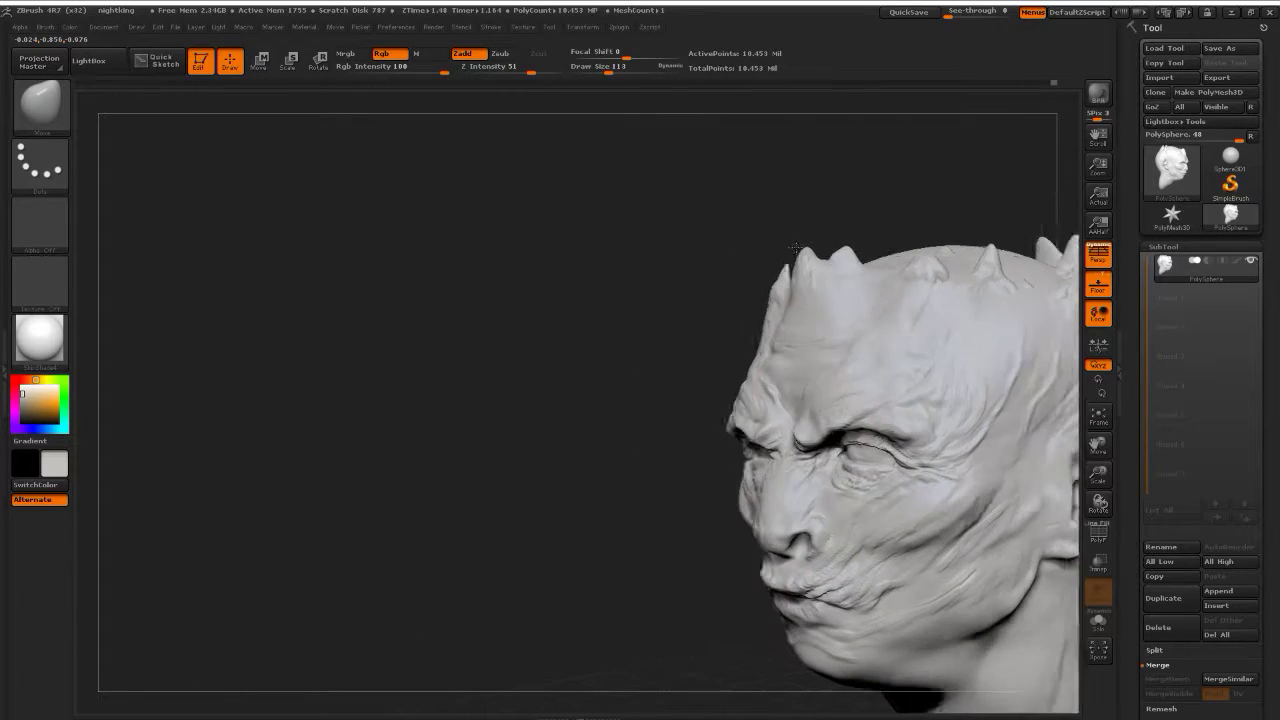
left_click_drag(805, 262, 815, 252)
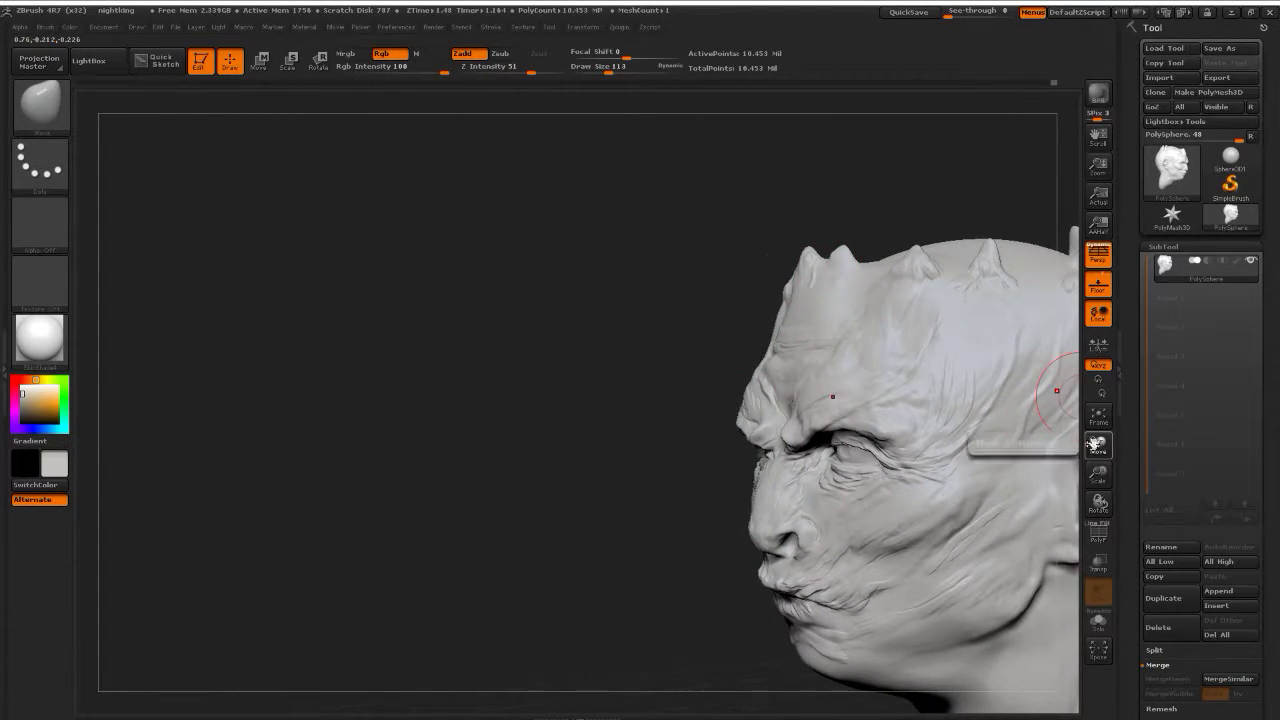
left_click_drag(1014, 449, 833, 412)
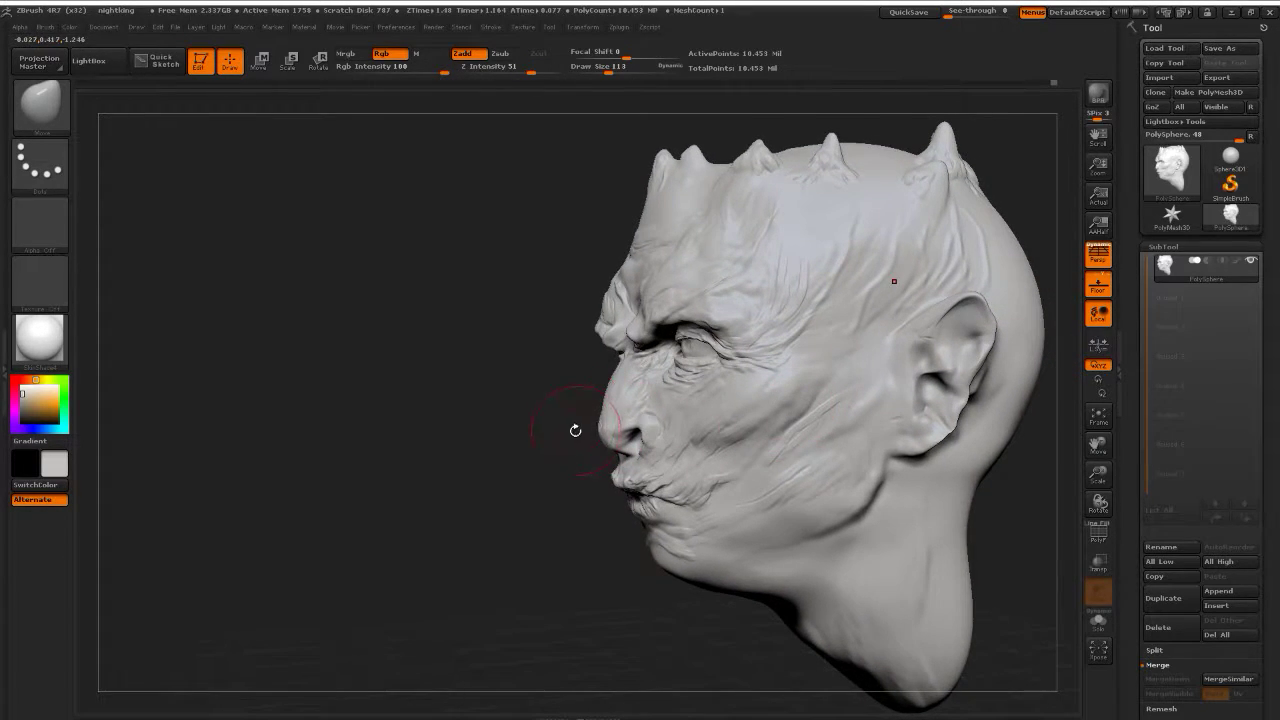
left_click_drag(574, 429, 820, 295)
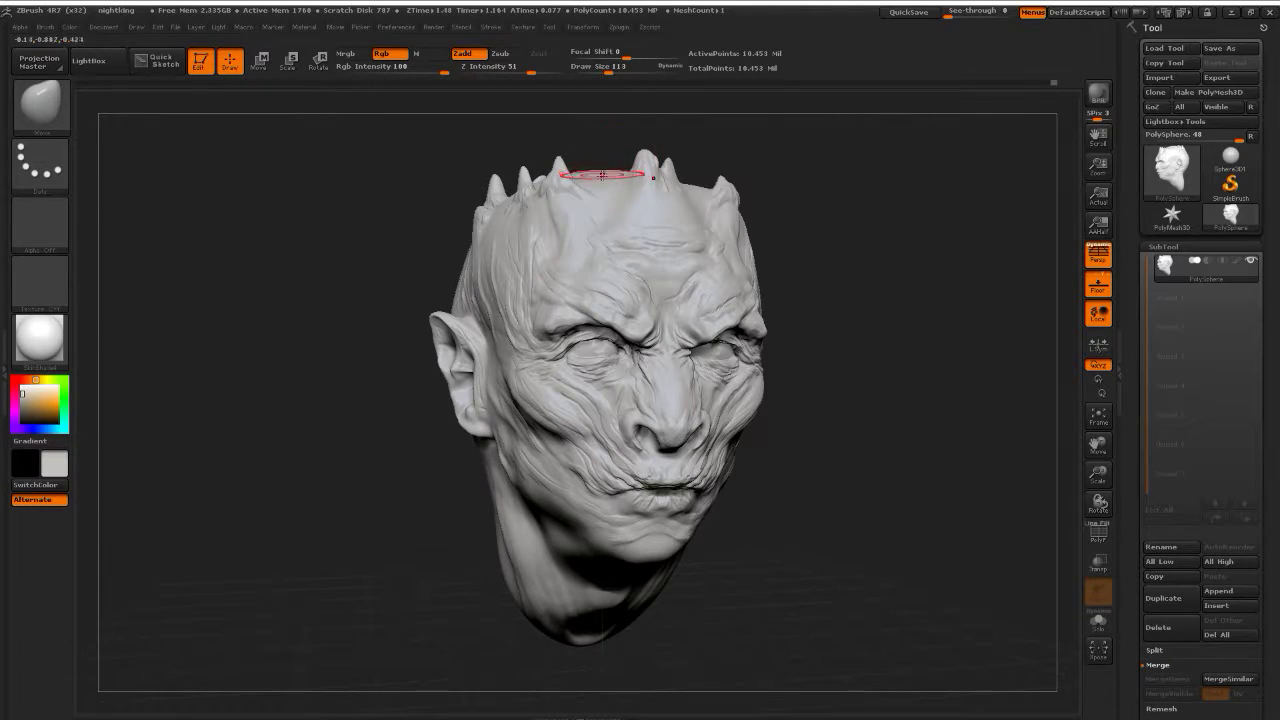
Smooth the lips' surface, viewing them from profile and then from the front
mouse_move(843, 171)
left_mouse_down("shift")
mouse_move(837, 191)
mouse_move(847, 173)
mouse_move(795, 176)
left_mouse_up("shift")
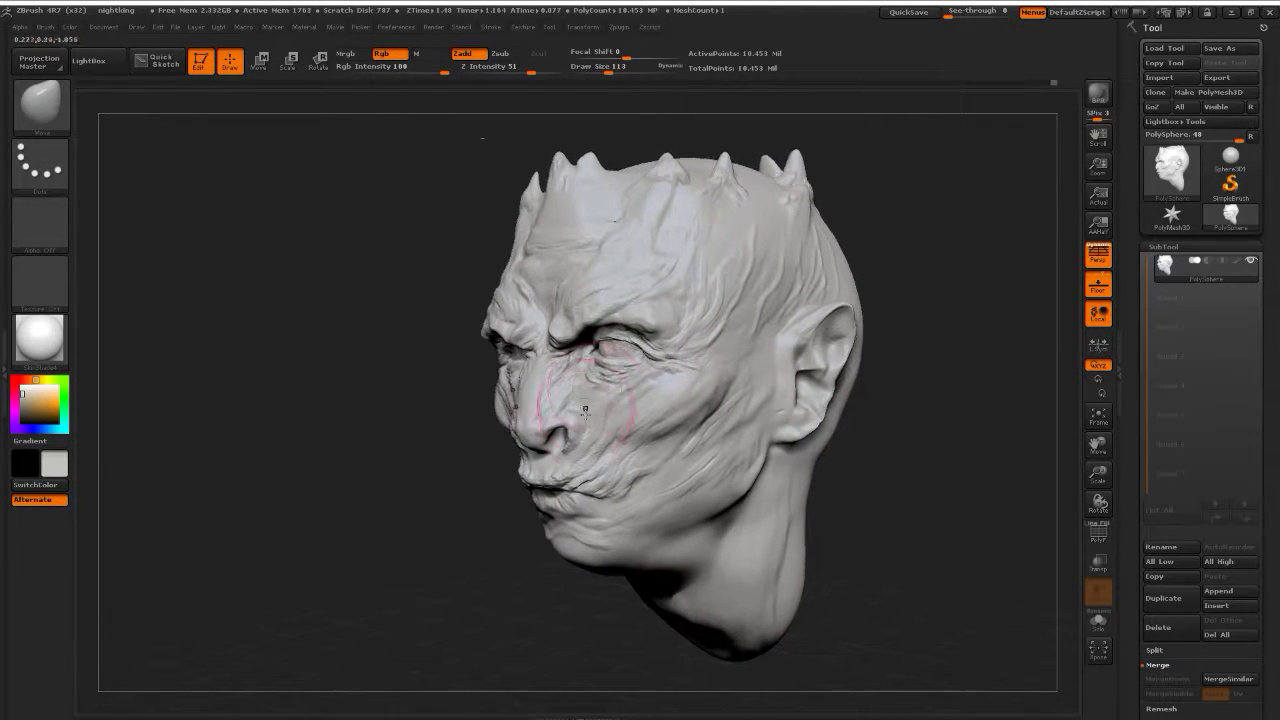
left_click_drag(428, 443, 455, 440)
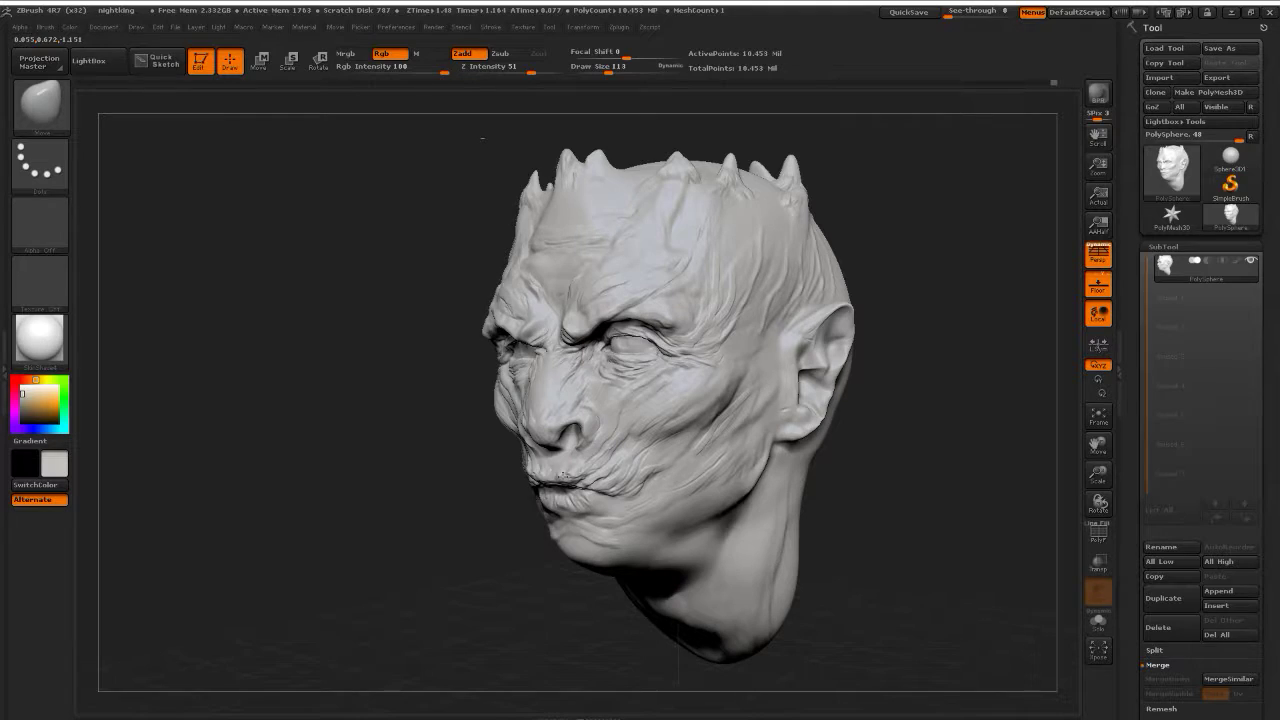
left_click_drag(466, 491, 566, 502)
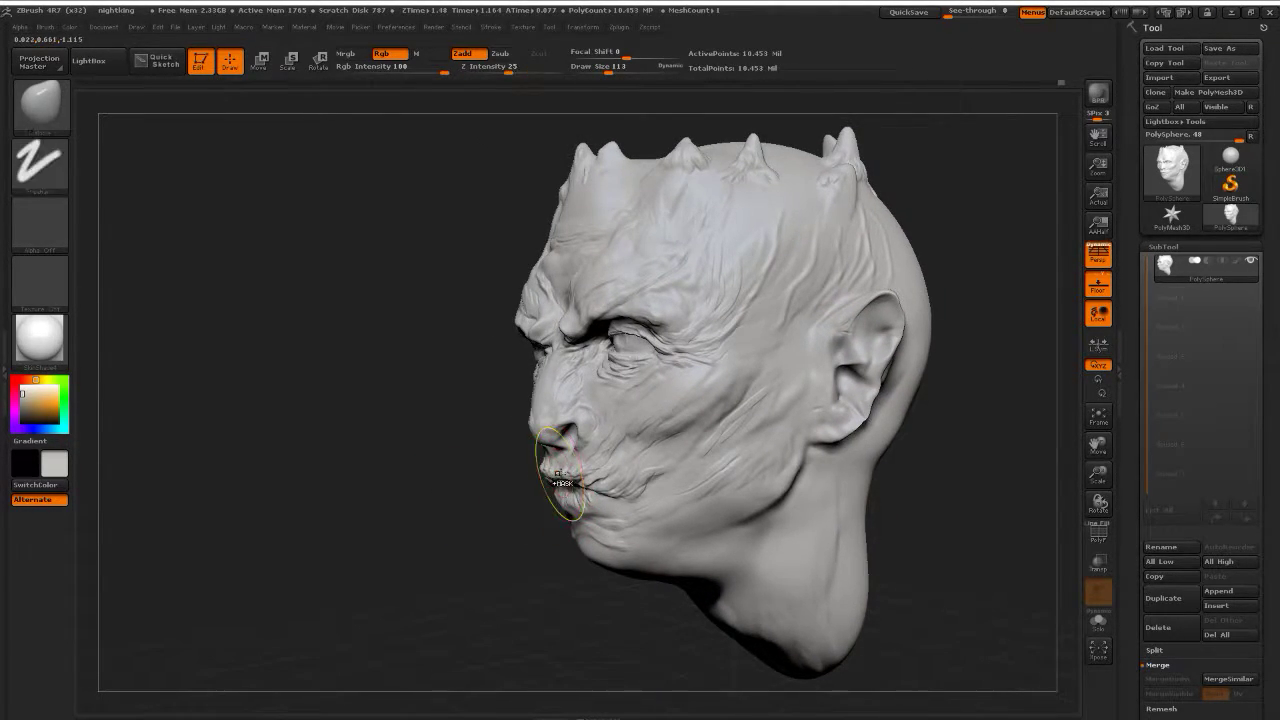
left_click_drag(555, 476, 570, 472, "shift")
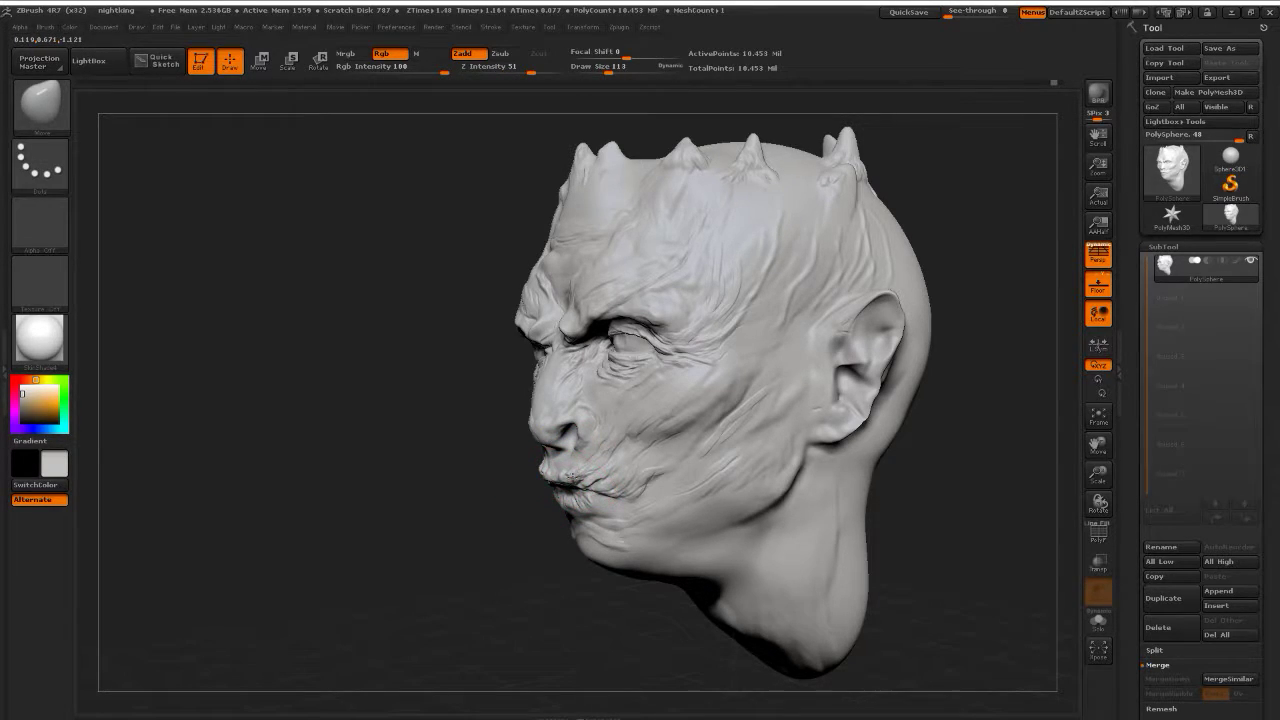
left_click_drag(480, 486, 543, 486)
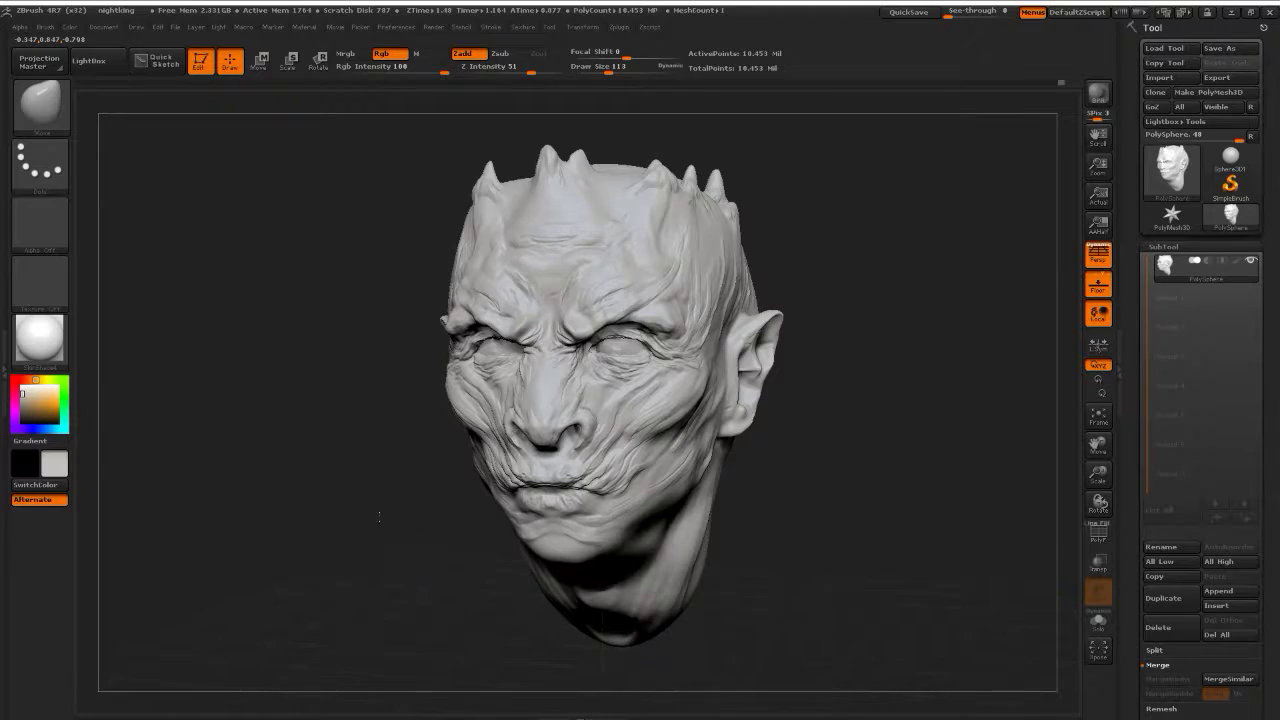
left_click_drag(400, 517, 376, 516)
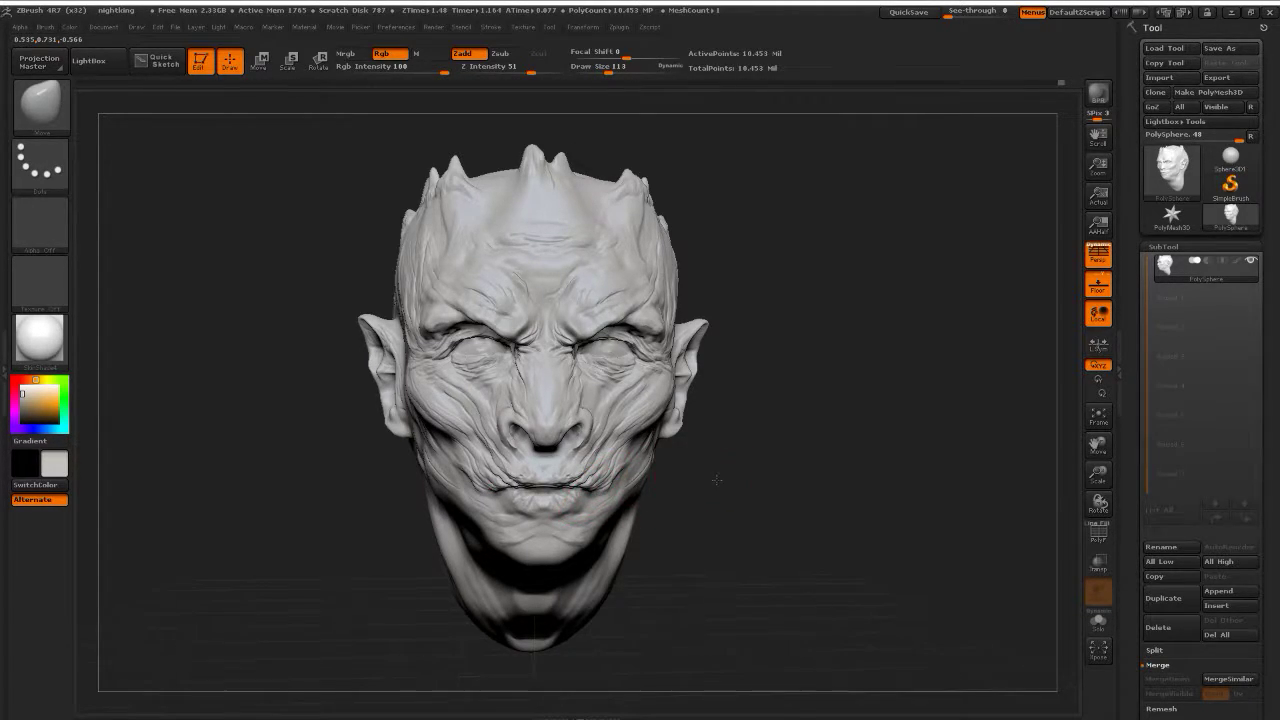
left_click_drag(712, 481, 667, 445)
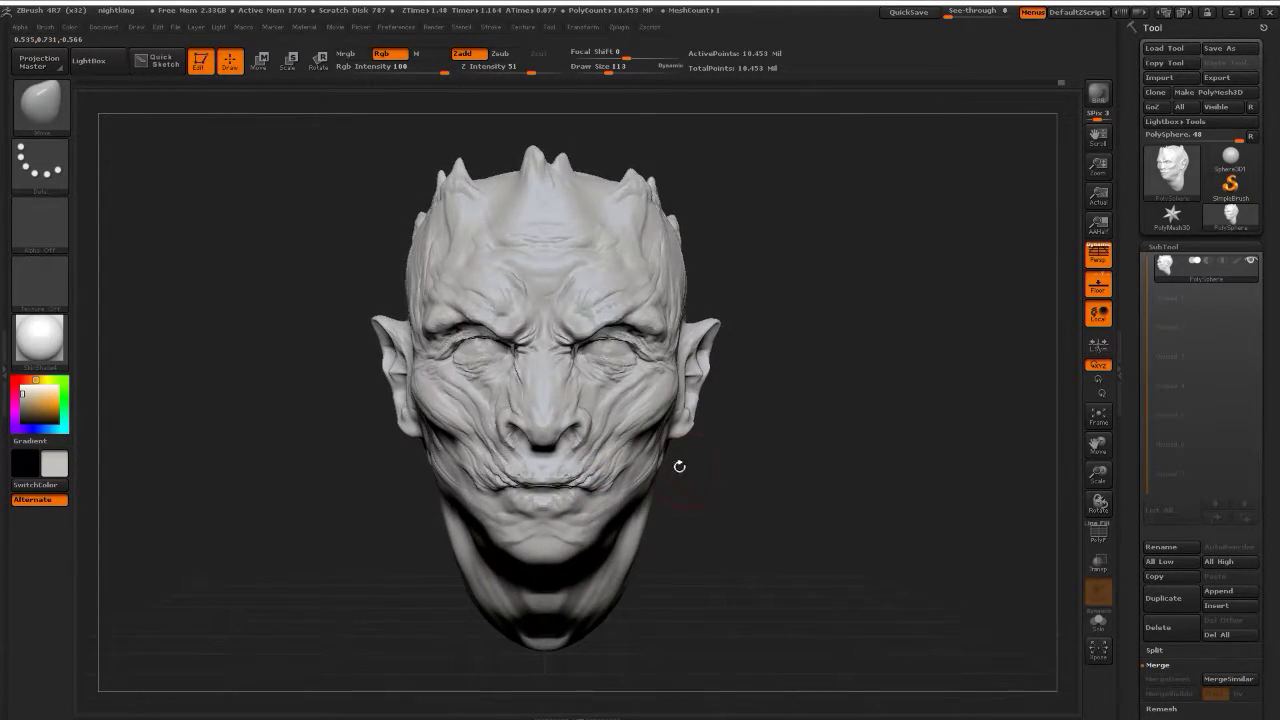
Switch to ClayBuildup at Draw Size 82 and build up the upper lip
key("b")
key("c")
key("b")
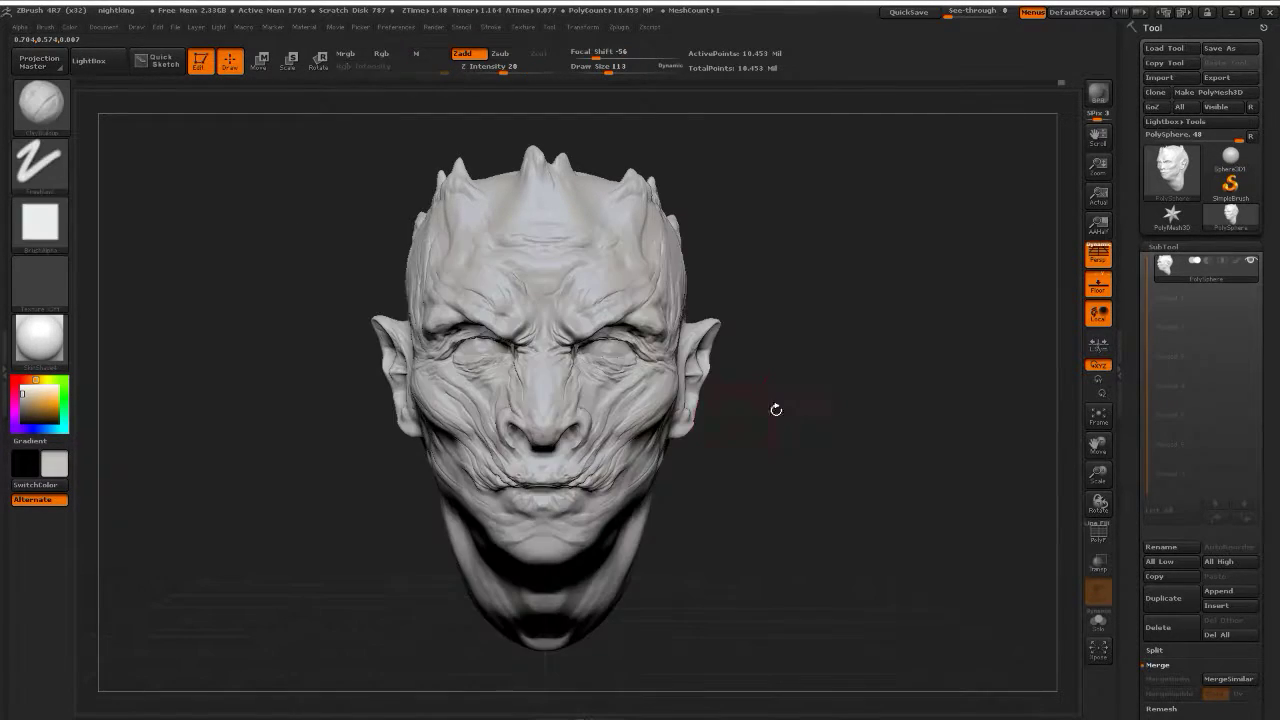
key("s")
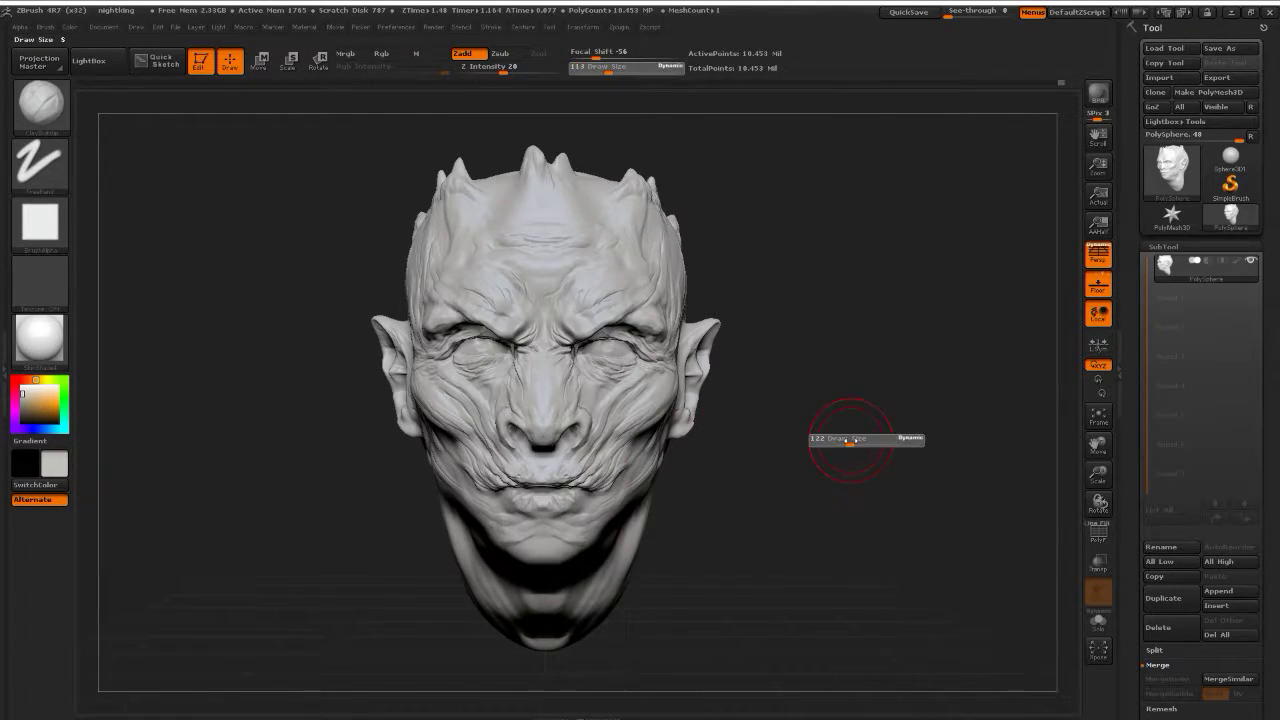
left_click_drag(857, 443, 829, 443)
left_click_drag(533, 487, 525, 495)
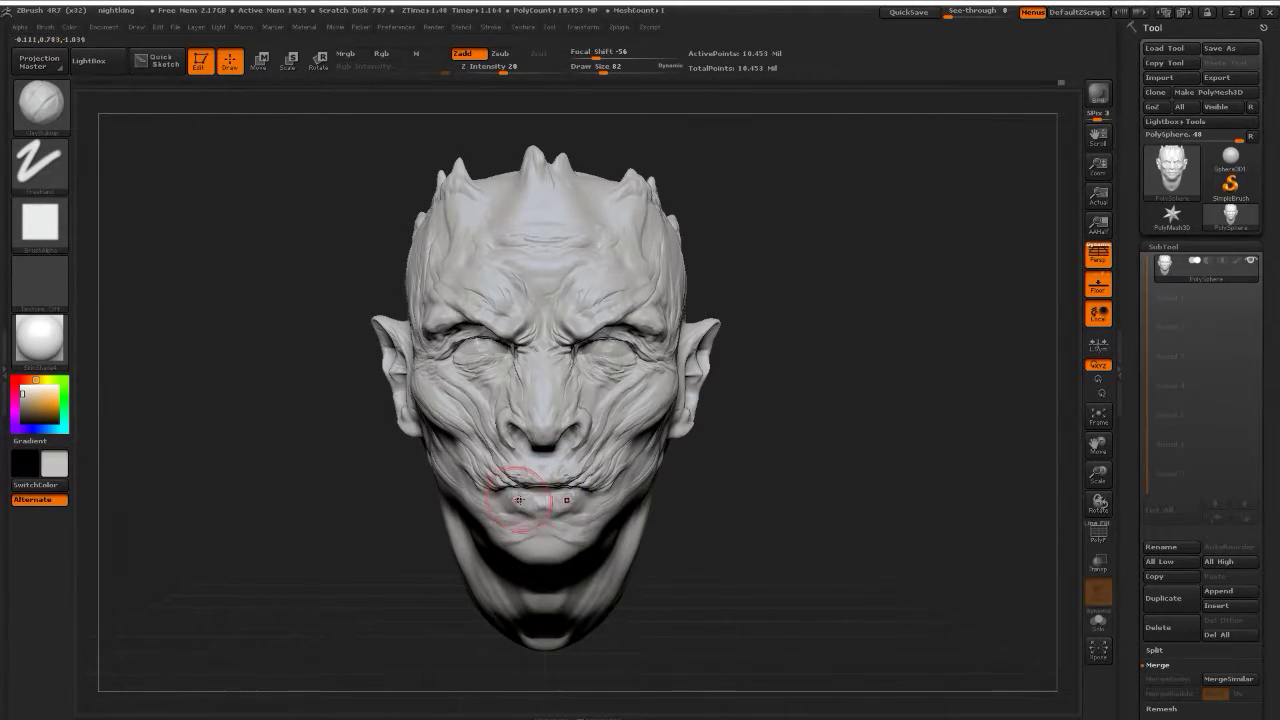
Add clay down and across the forehead near the left brow, smoothing between strokes
left_click_drag(745, 480, 790, 476)
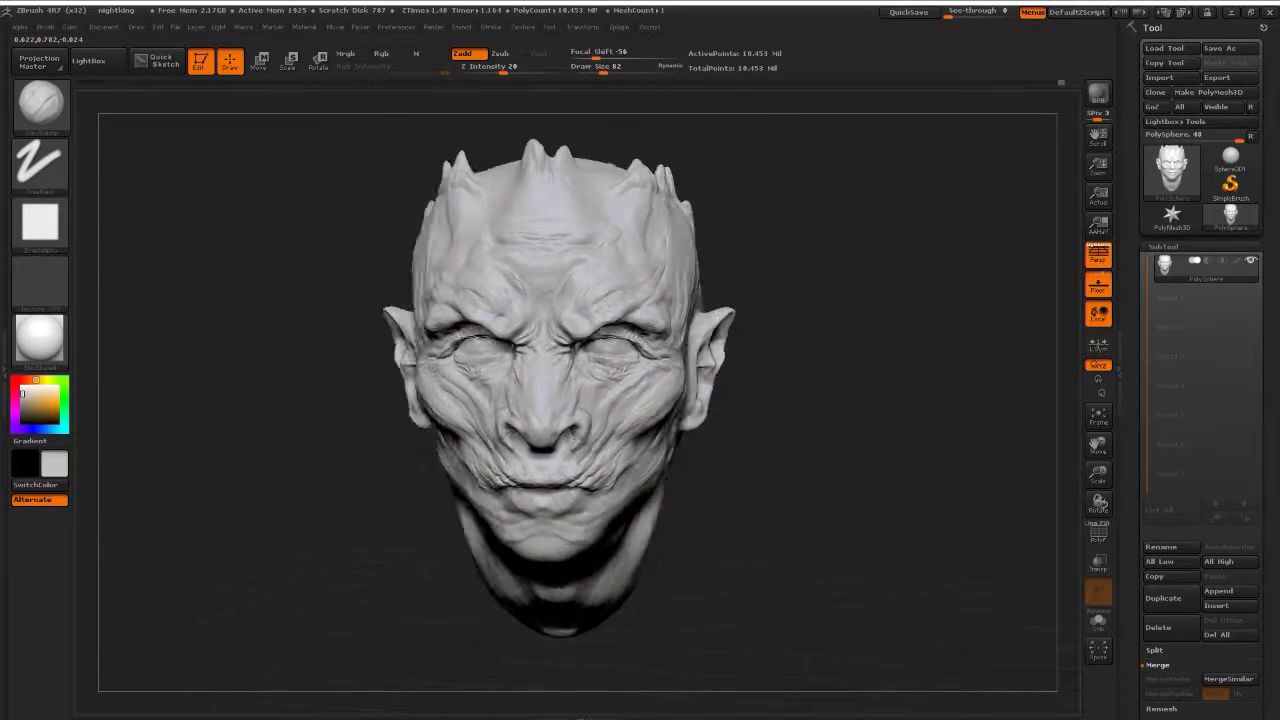
mouse_move(790, 476)
left_mouse_down()
mouse_move(640, 474)
mouse_move(805, 481)
left_mouse_up()
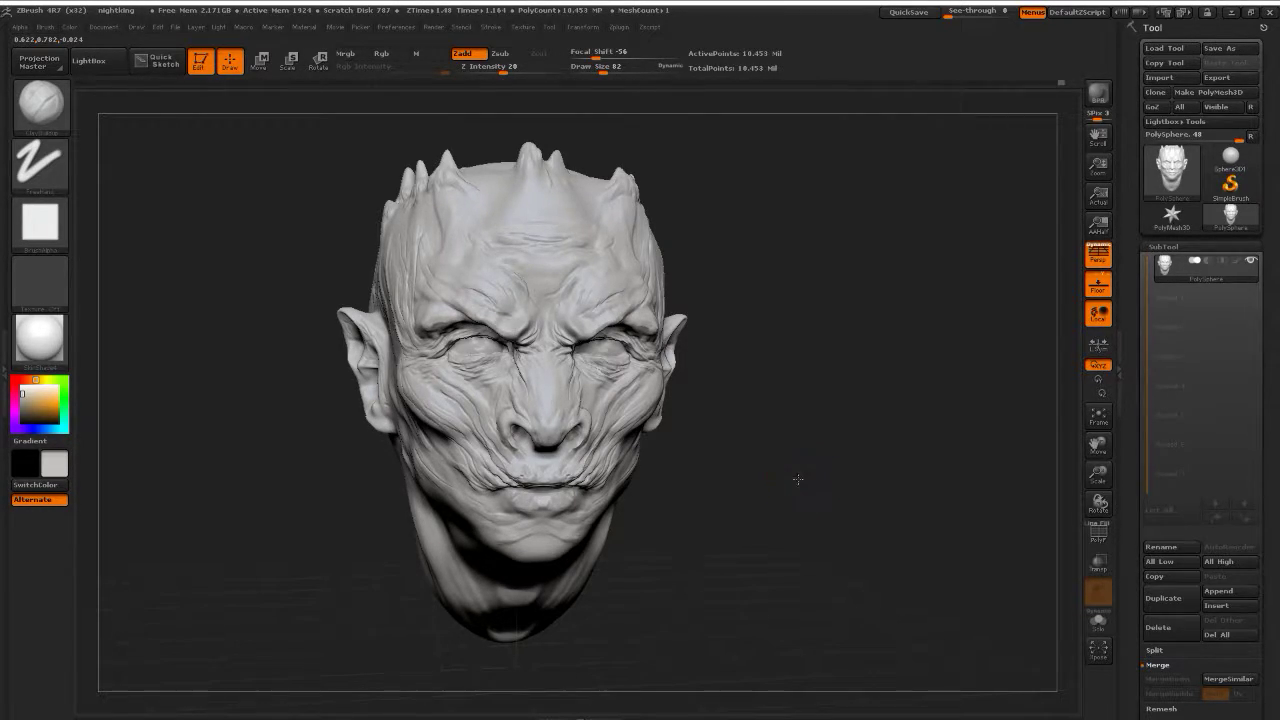
left_click_drag(797, 479, 840, 470)
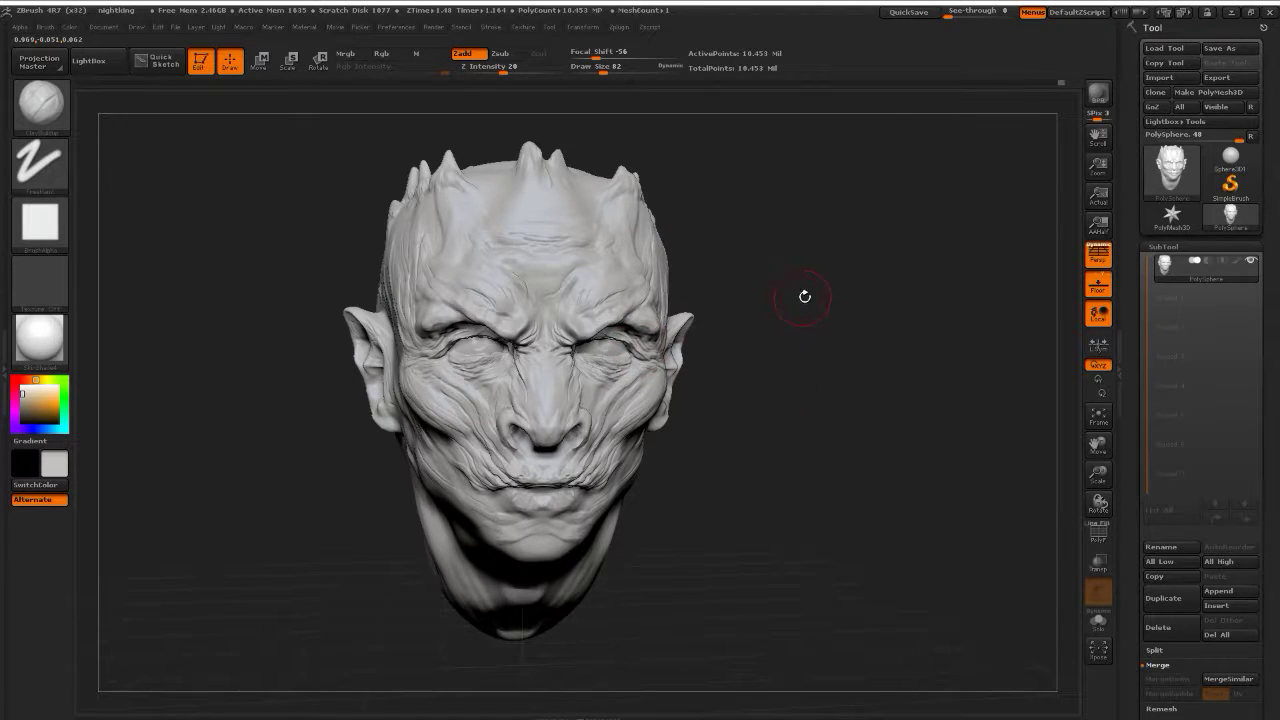
left_click_drag(806, 294, 651, 229)
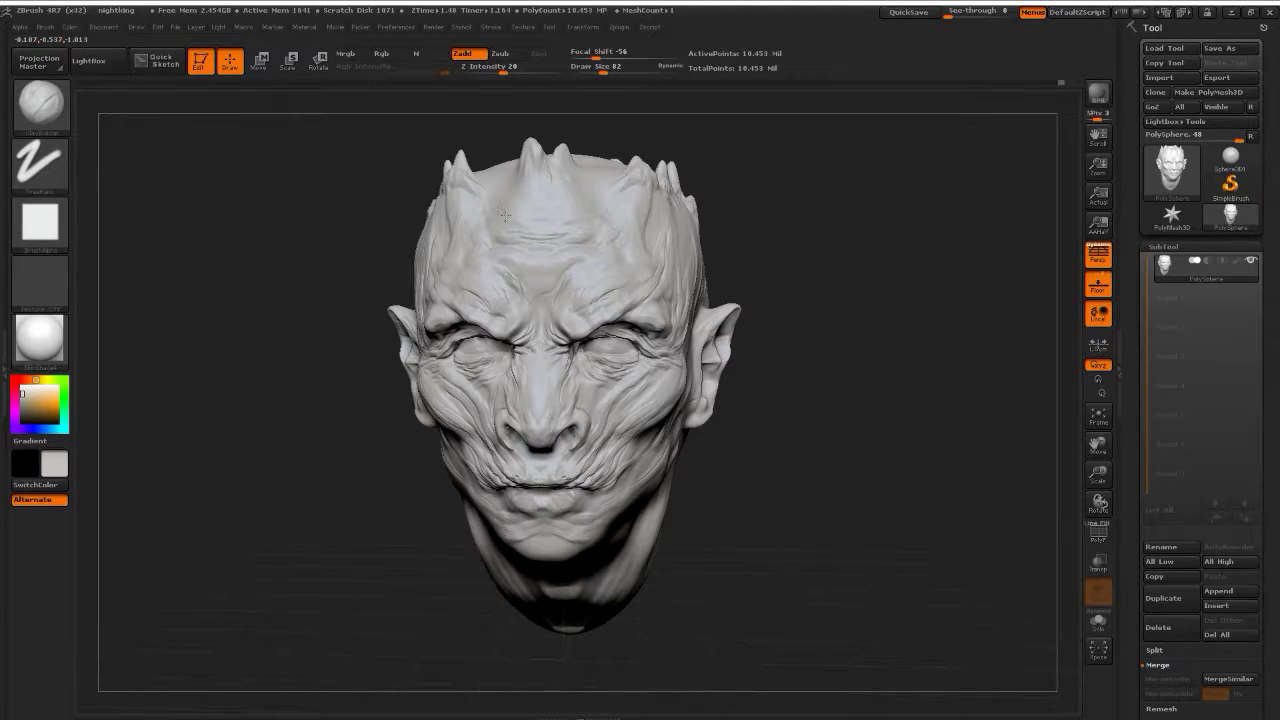
mouse_move(541, 224)
left_mouse_down()
mouse_move(517, 266)
mouse_move(537, 283)
left_mouse_up()
left_click_drag(566, 280, 534, 278, "shift")
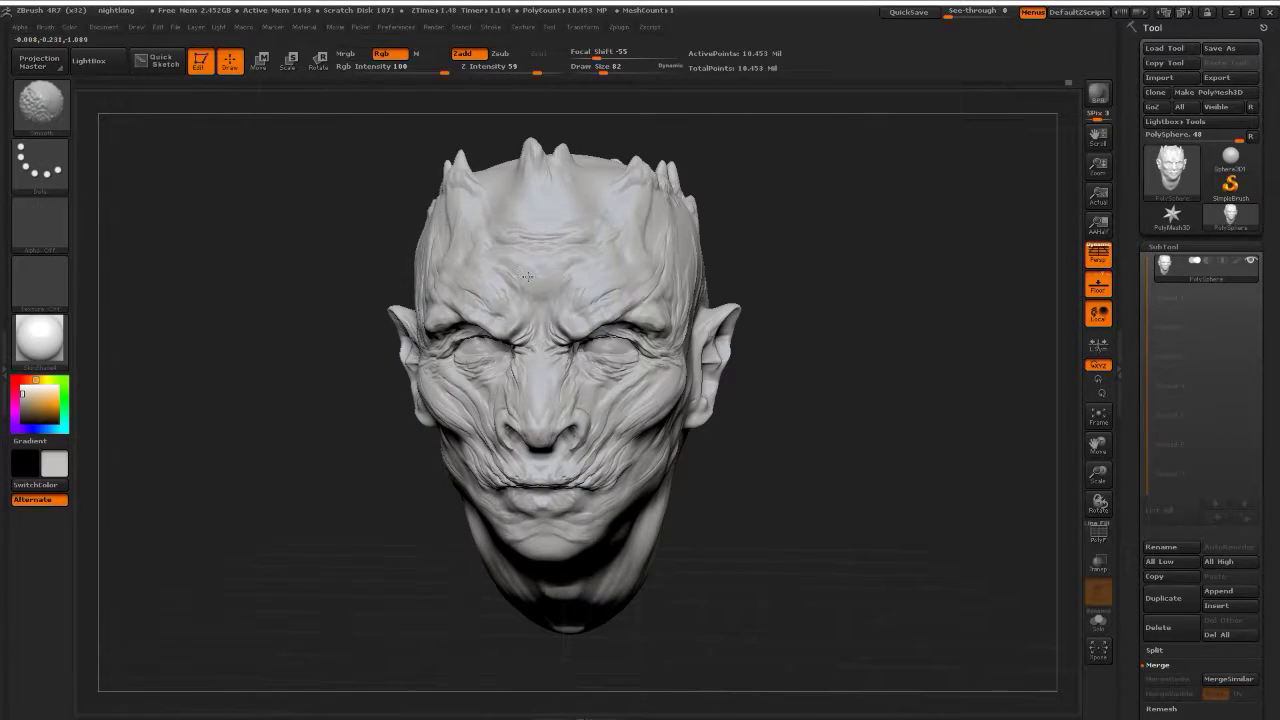
left_click_drag(457, 251, 586, 248)
mouse_move(806, 229)
left_mouse_down()
mouse_move(846, 218)
mouse_move(830, 226)
left_mouse_up()
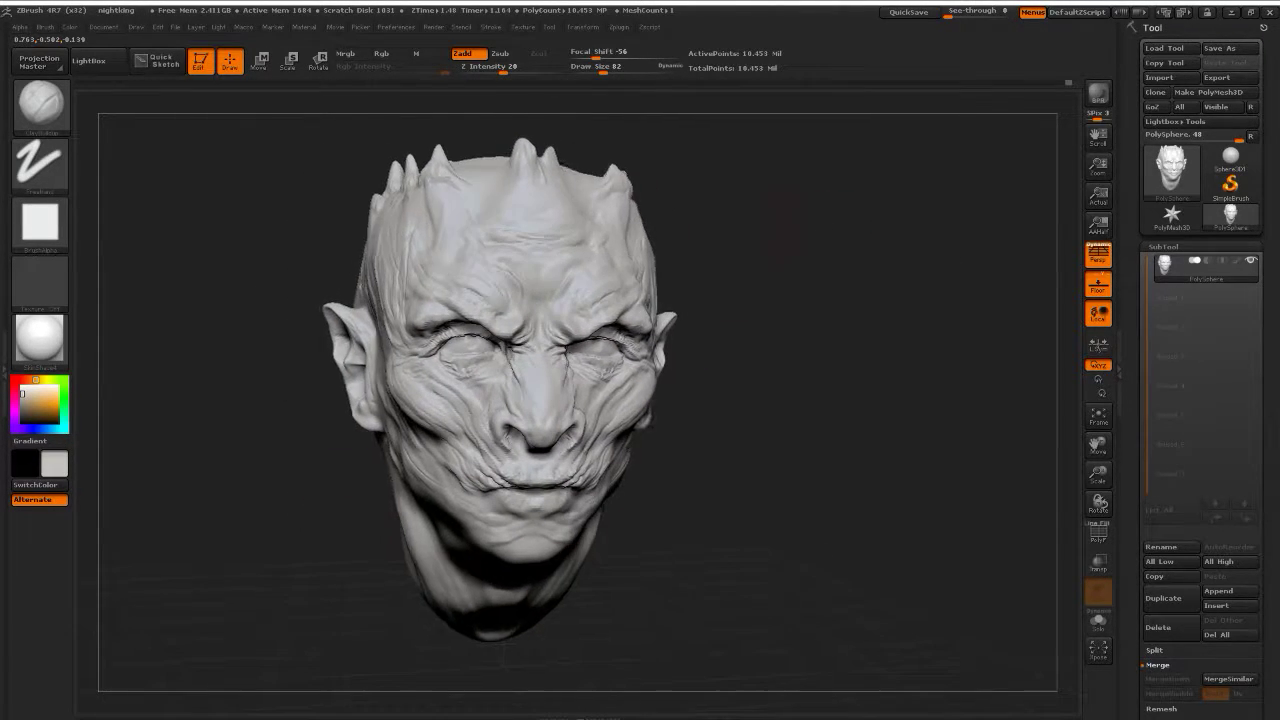
Save the project as nightking.ZPR, confirming replacement of the existing file
left_click(188, 27)
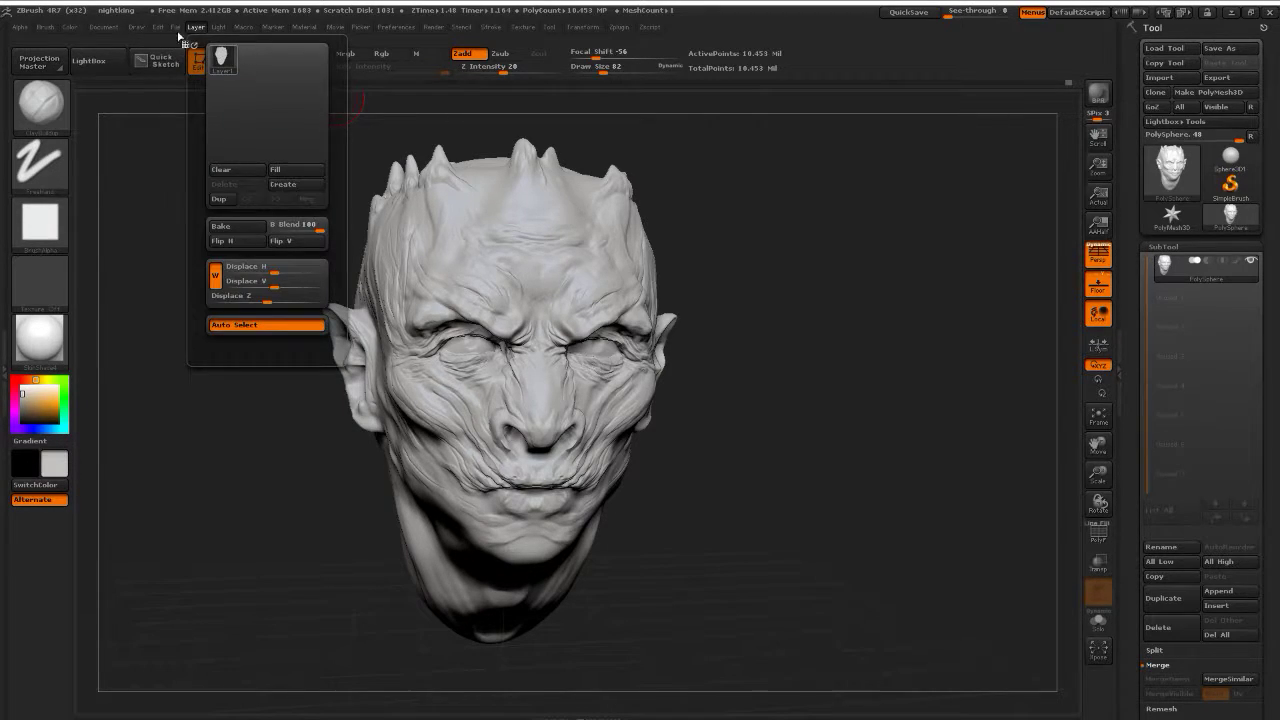
left_click(176, 28)
left_click(265, 52)
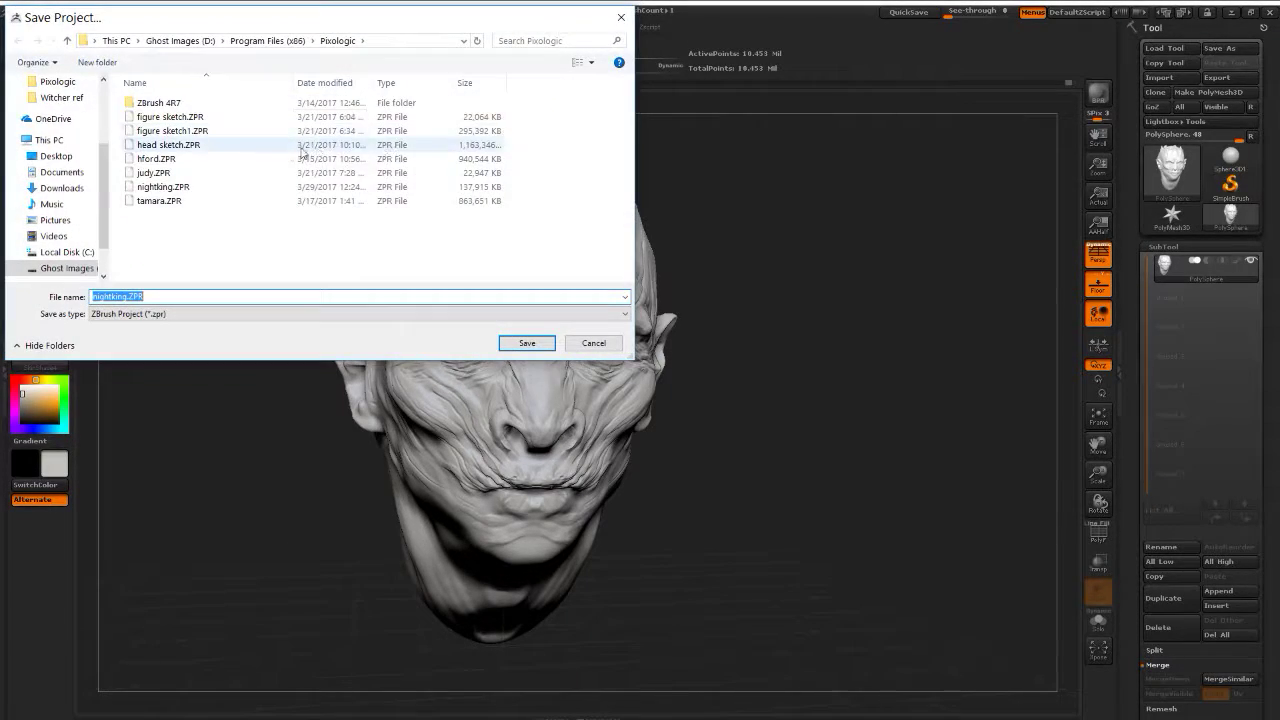
left_click(527, 343)
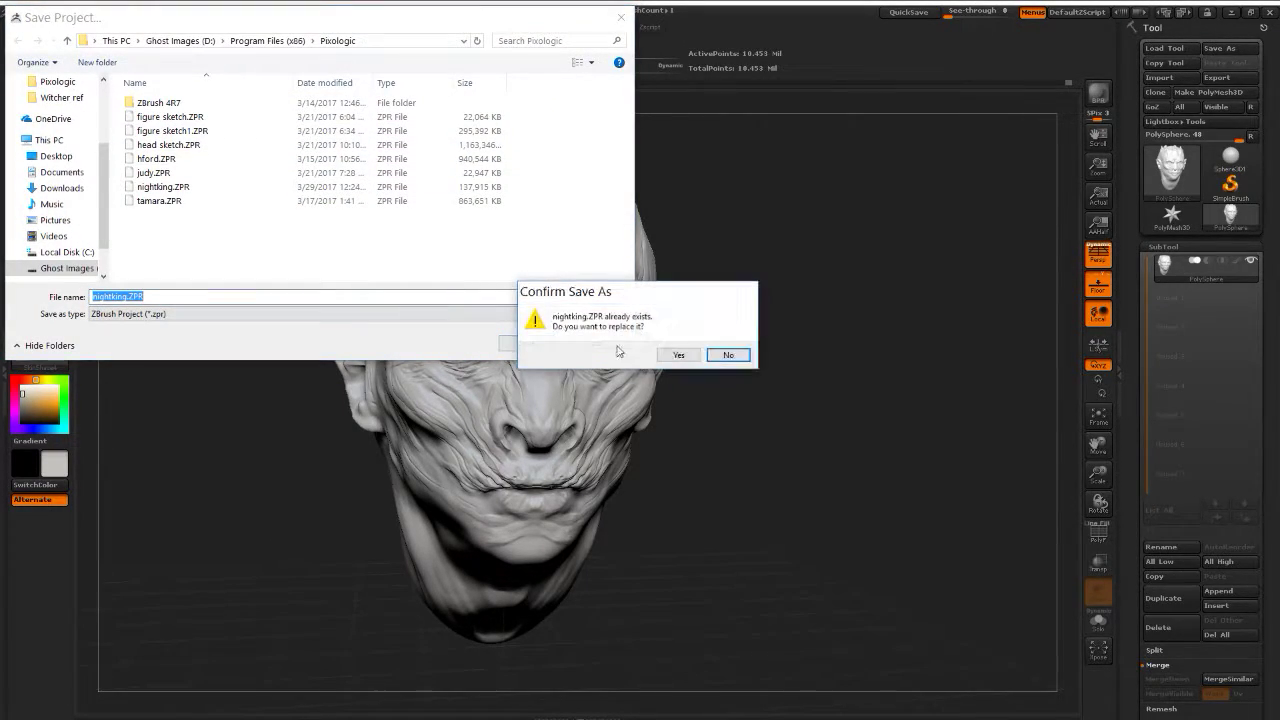
left_click(677, 355)
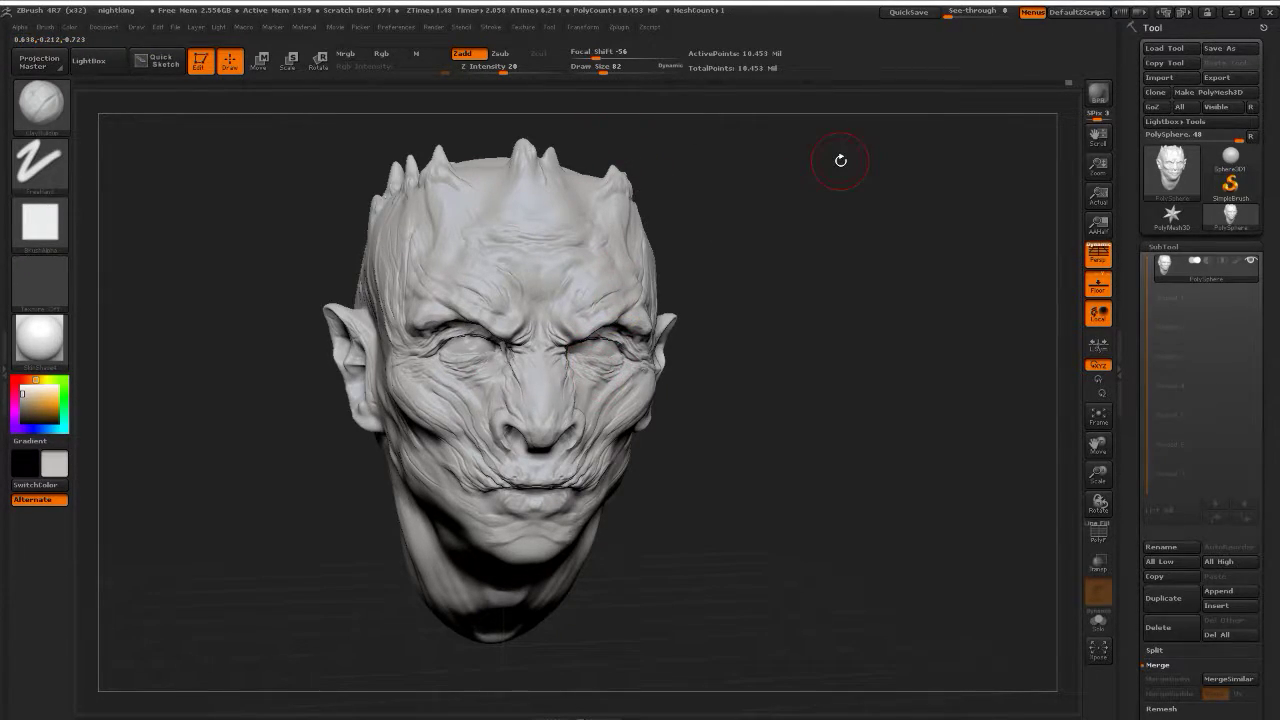
Close ZBrush and open File Explorer to Quick access showing nightking.ZPR
left_click(1270, 13)
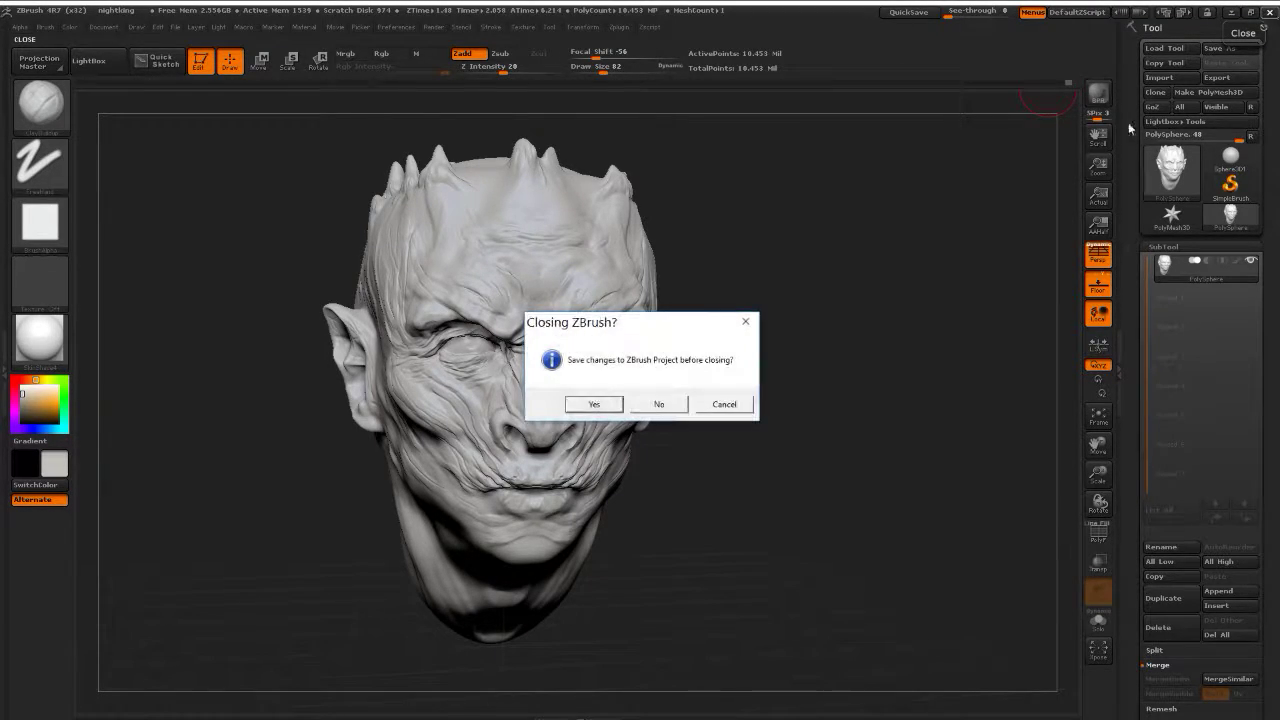
left_click(677, 404)
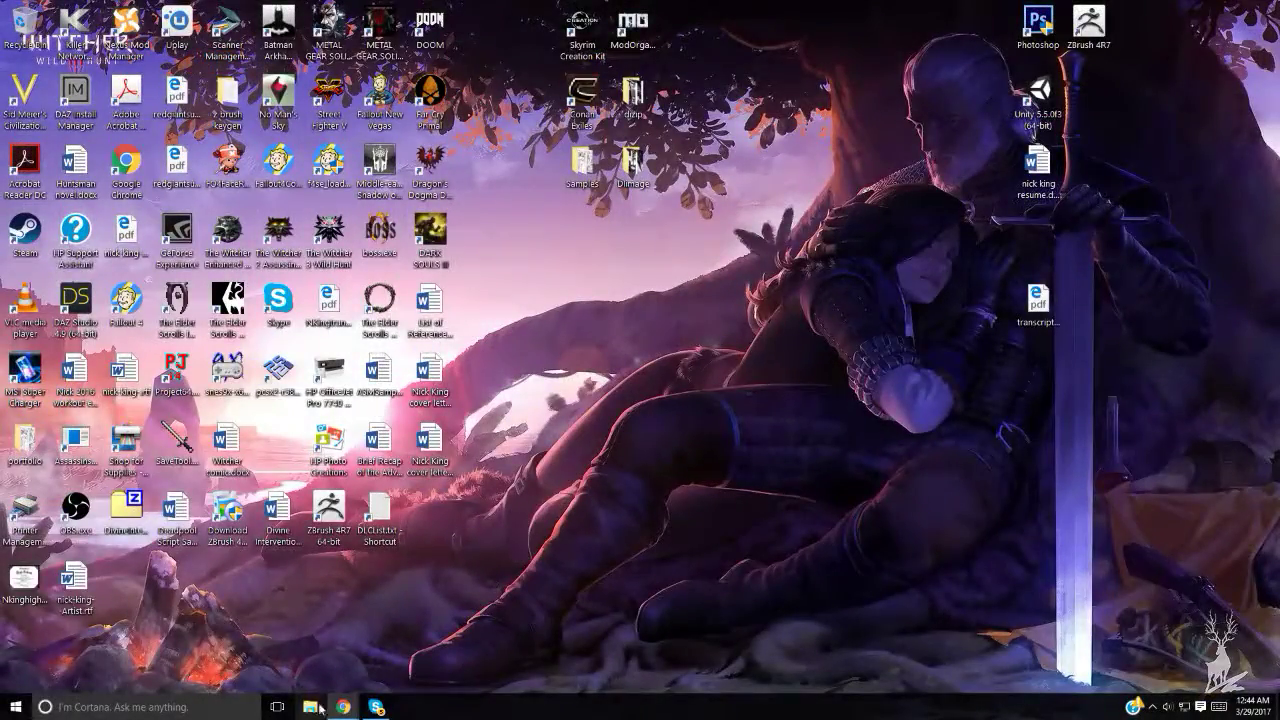
left_click(319, 707)
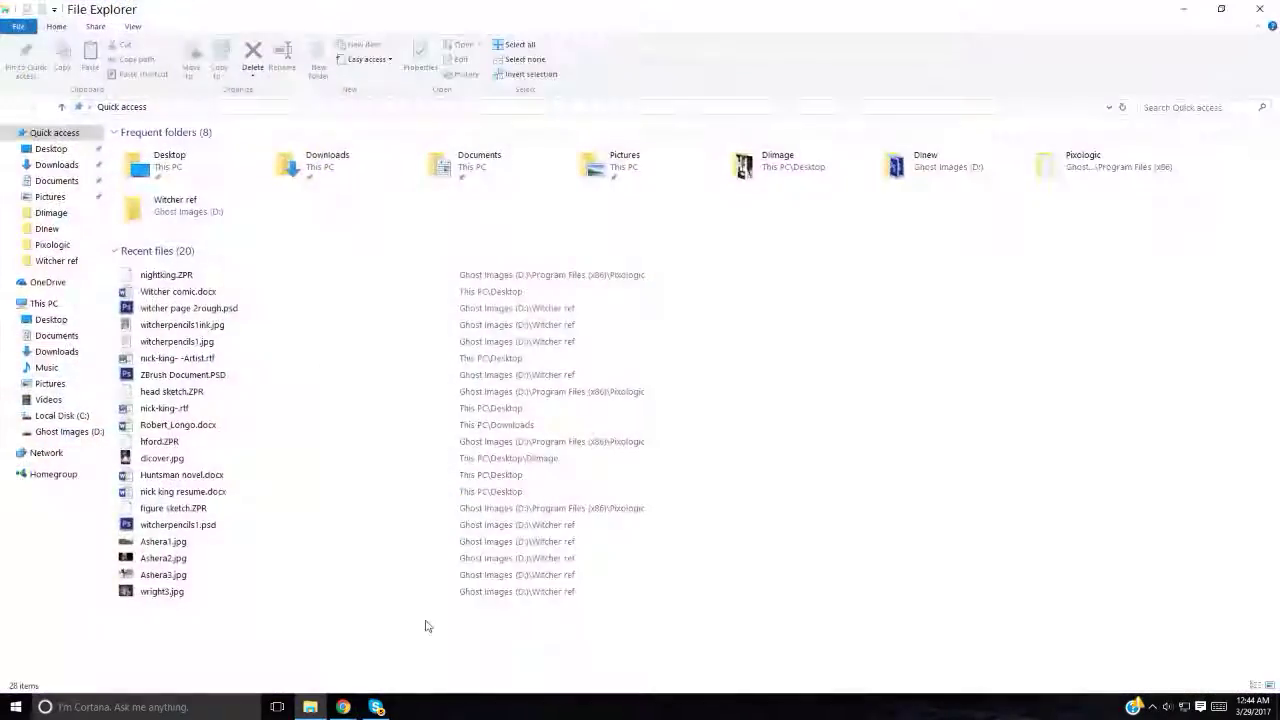